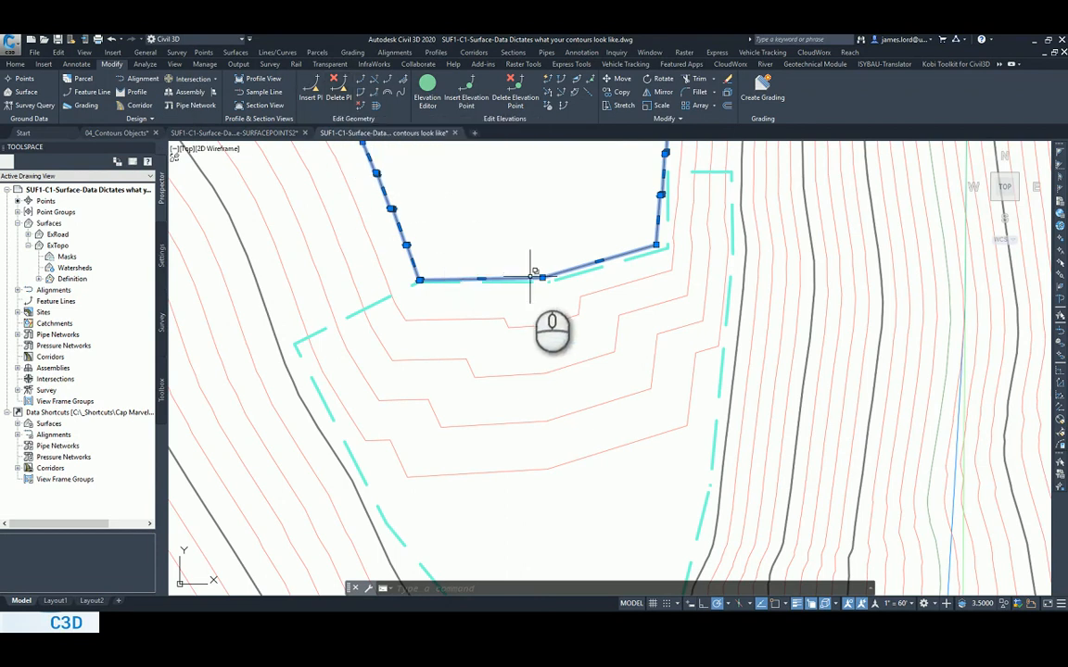
{"action": "right_click", "coordinate": [530, 275]}
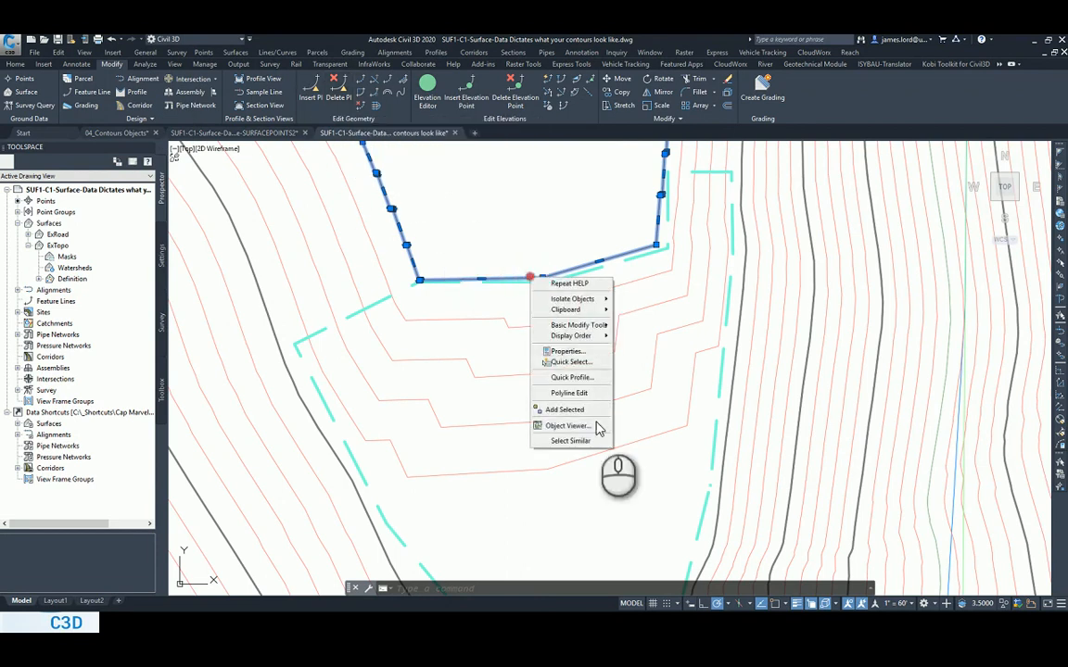
{"action": "left_click", "coordinate": [586, 362]}
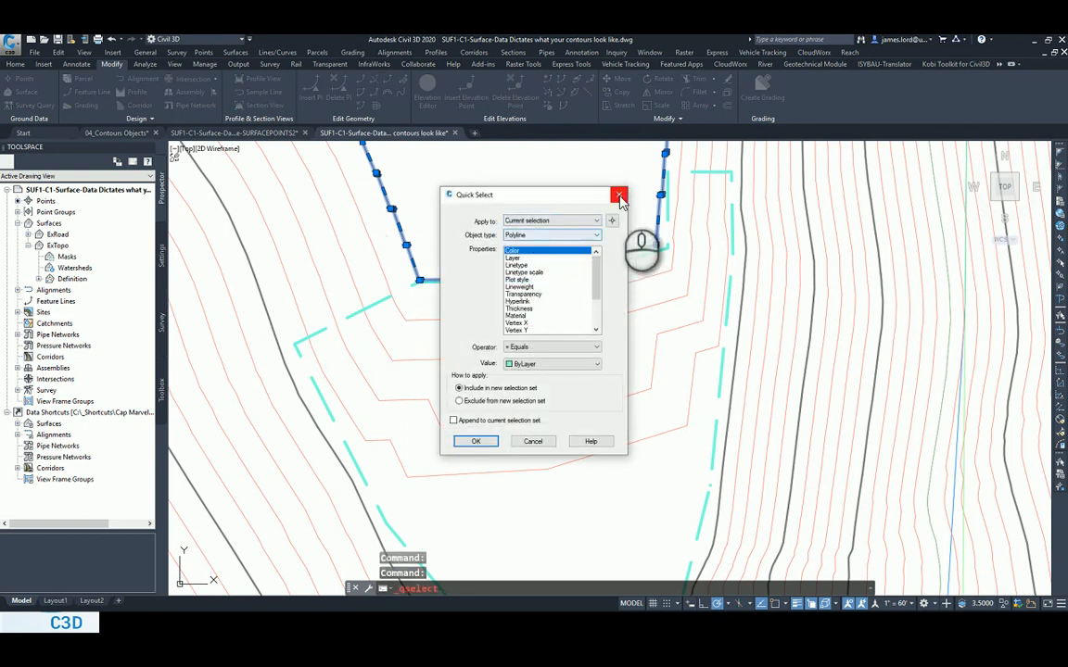
{"action": "left_click", "coordinate": [620, 196]}
Delete the middle PI and the extra PI beside the left corner from the lower end of the inner contour polyline.
{"action": "left_click", "coordinate": [335, 89]}
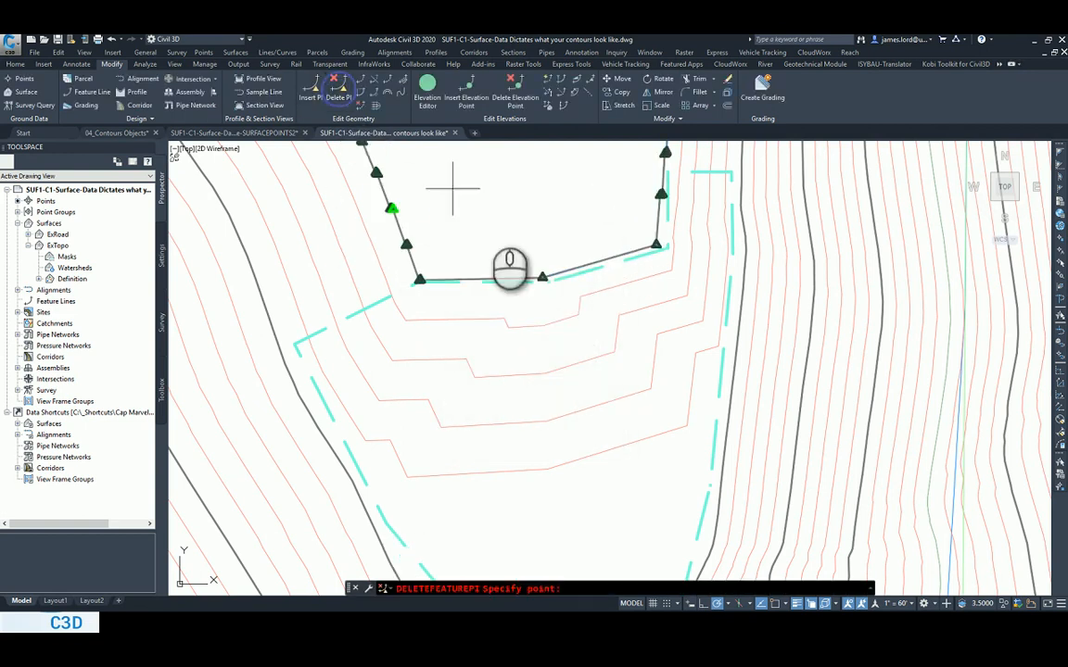
{"action": "left_click", "coordinate": [547, 271]}
{"action": "scroll", "coordinate": [436, 283], "scroll_direction": "up", "scroll_amount": 5}
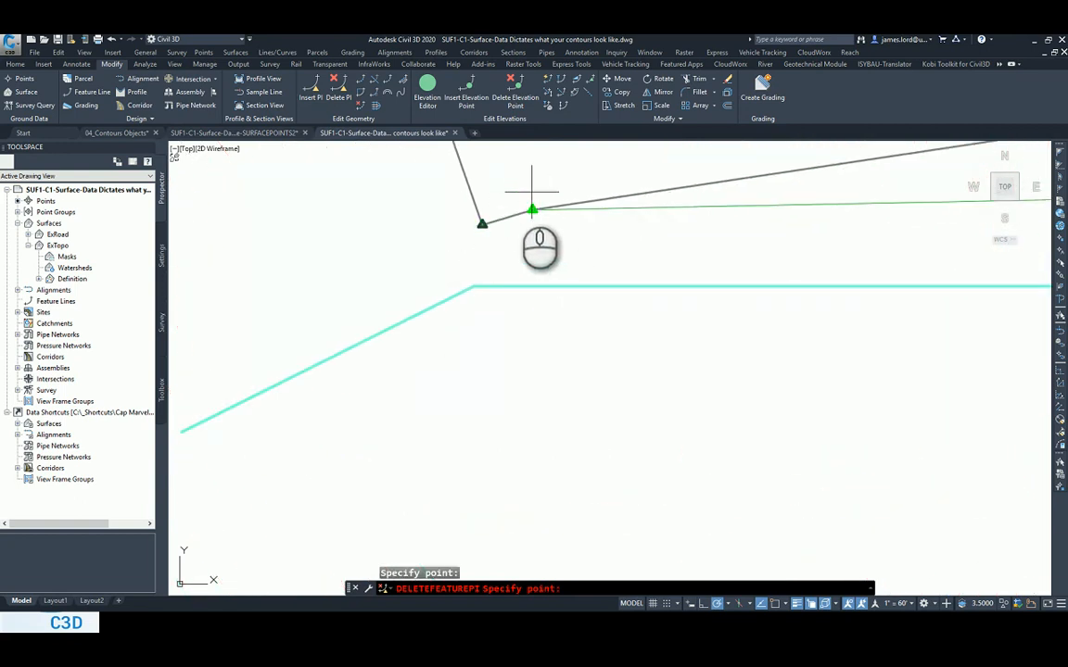
{"action": "left_click", "coordinate": [536, 206]}
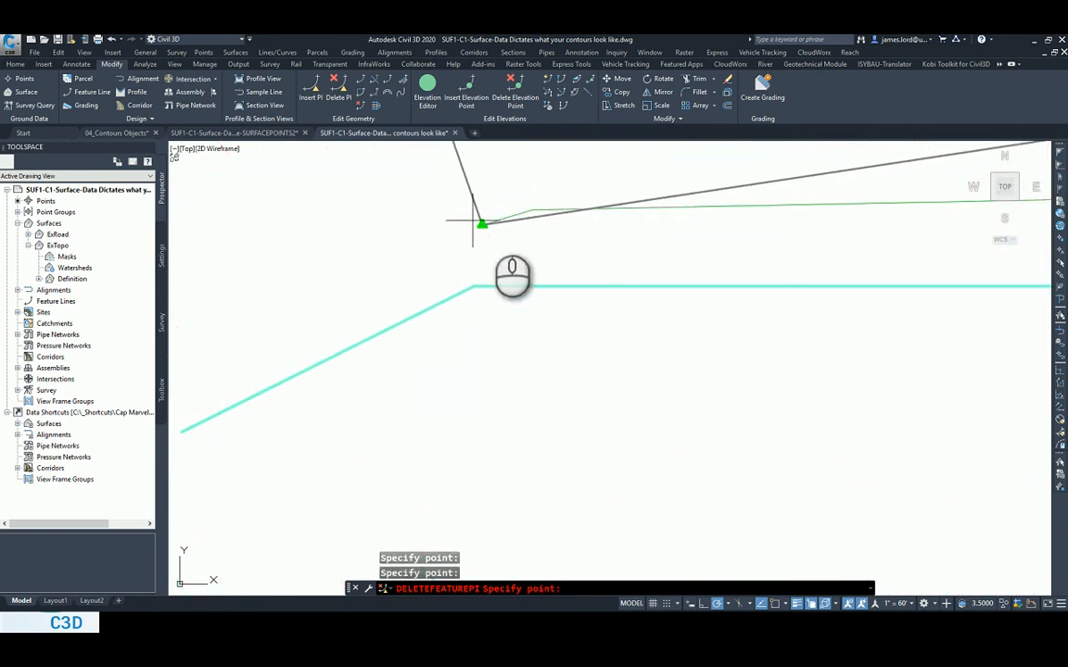
{"action": "scroll", "coordinate": [492, 224], "scroll_direction": "down", "scroll_amount": 3}
{"action": "scroll", "coordinate": [491, 220], "scroll_direction": "down", "scroll_amount": 7}
{"action": "middle_click_drag", "start_coordinate": [493, 209], "coordinate": [515, 268]}
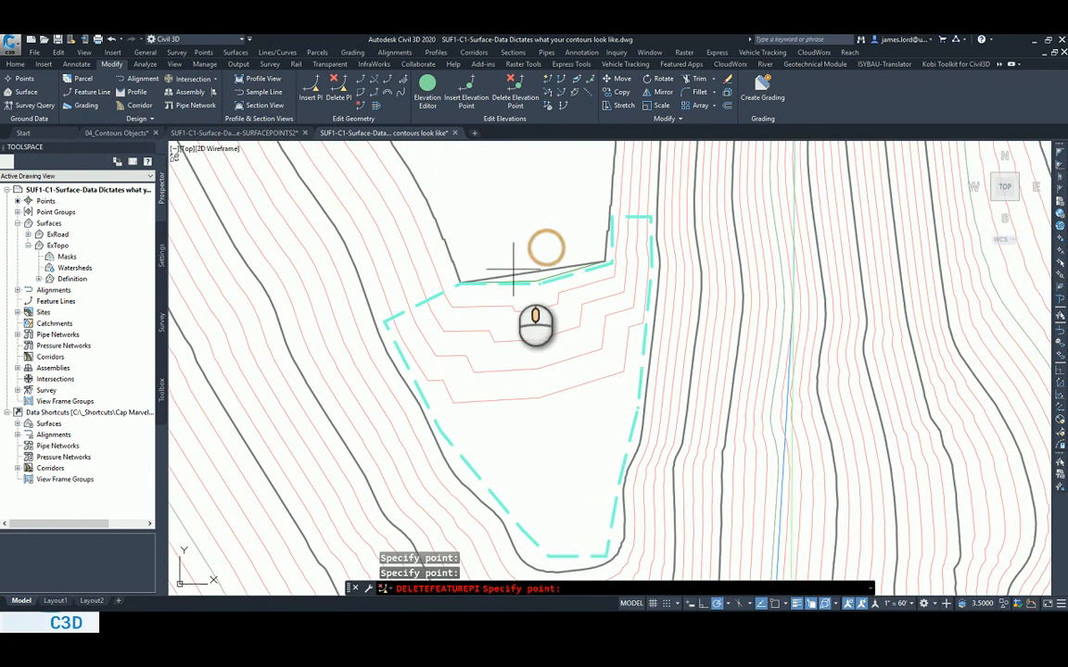
{"action": "key", "text": "Escape"}
{"action": "key", "text": "Escape"}
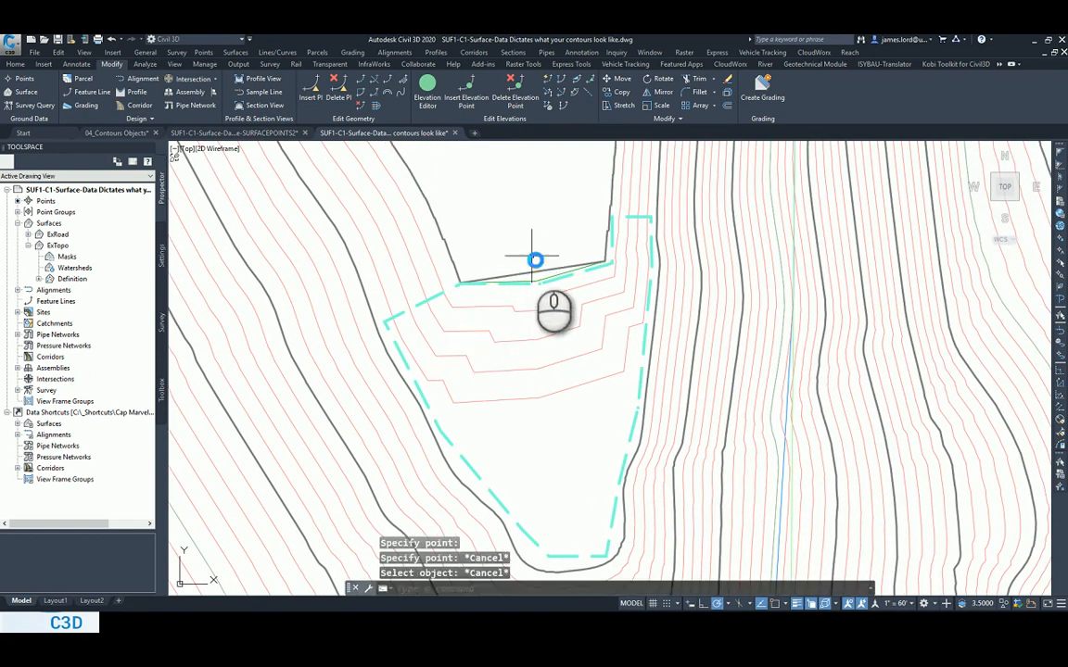
Convert the inner contour polyline's straight lower segment to a downward-bulging arc, then stretch the arc's midpoint slightly upward.
{"action": "scroll", "coordinate": [529, 272], "scroll_direction": "up", "scroll_amount": 2}
{"action": "left_click", "coordinate": [527, 270]}
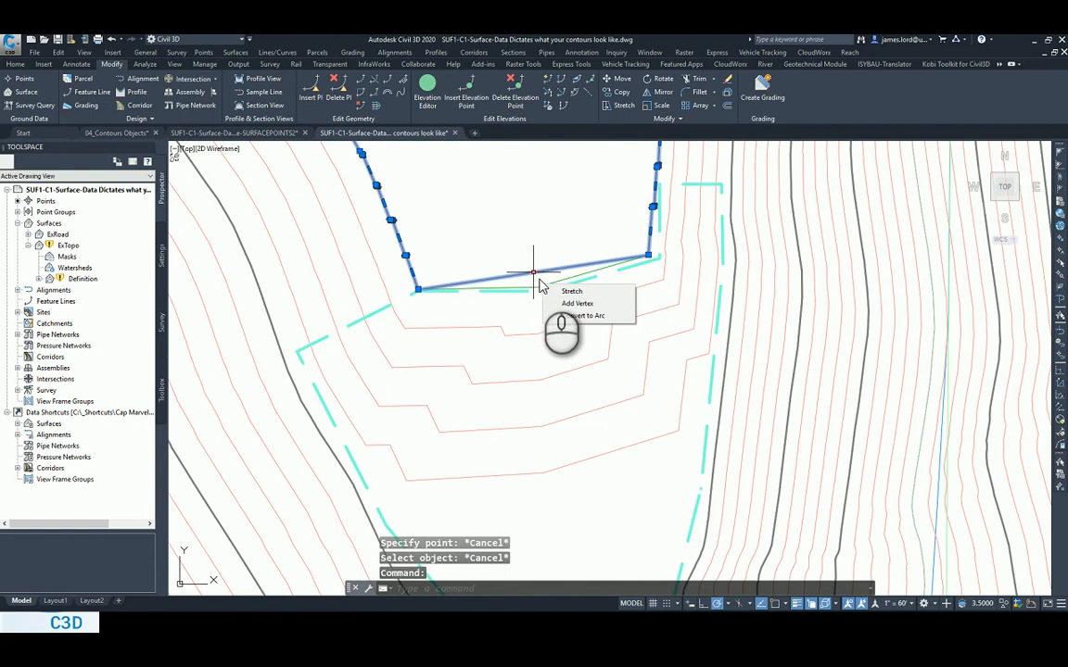
{"action": "left_click", "coordinate": [581, 315]}
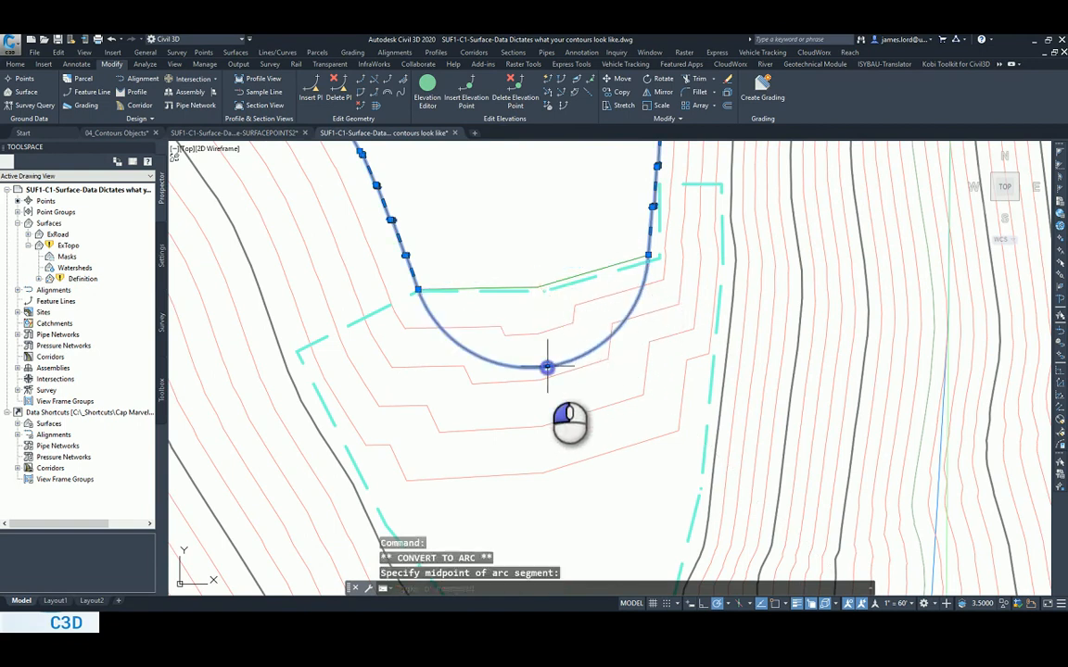
{"action": "left_click", "coordinate": [547, 368]}
{"action": "left_click", "coordinate": [546, 360]}
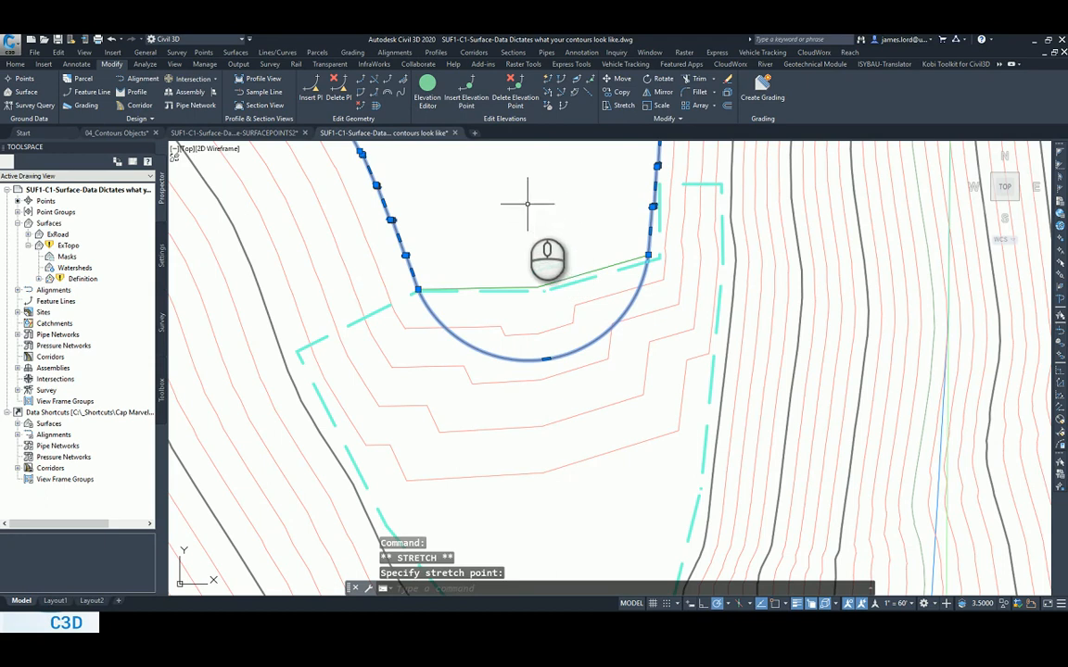
{"action": "left_click", "coordinate": [236, 51]}
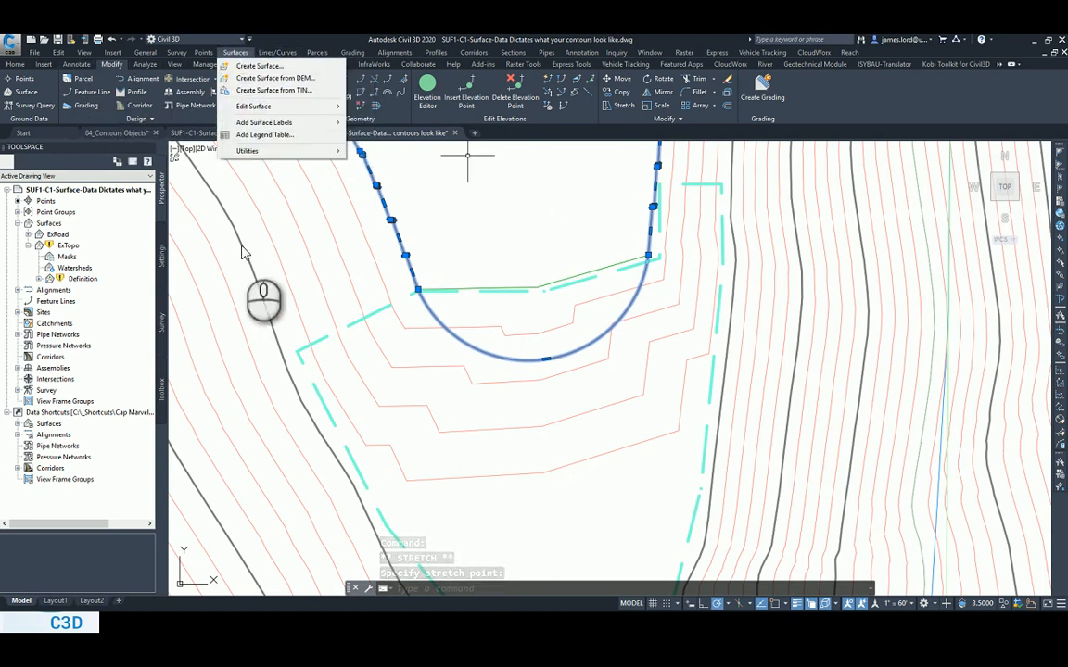
{"action": "left_click", "coordinate": [514, 199]}
{"action": "left_click", "coordinate": [497, 217]}
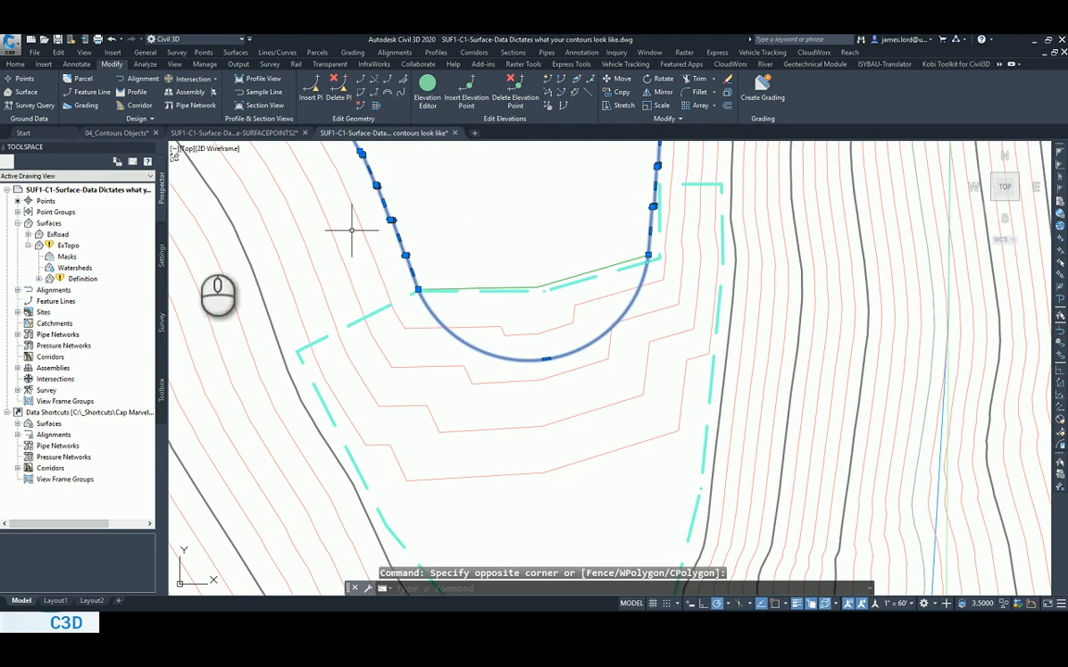
Rebuild the ExTopo surface from the edited contour polyline and clear the polyline selection.
{"action": "right_click", "coordinate": [72, 245]}
{"action": "left_click", "coordinate": [93, 276]}
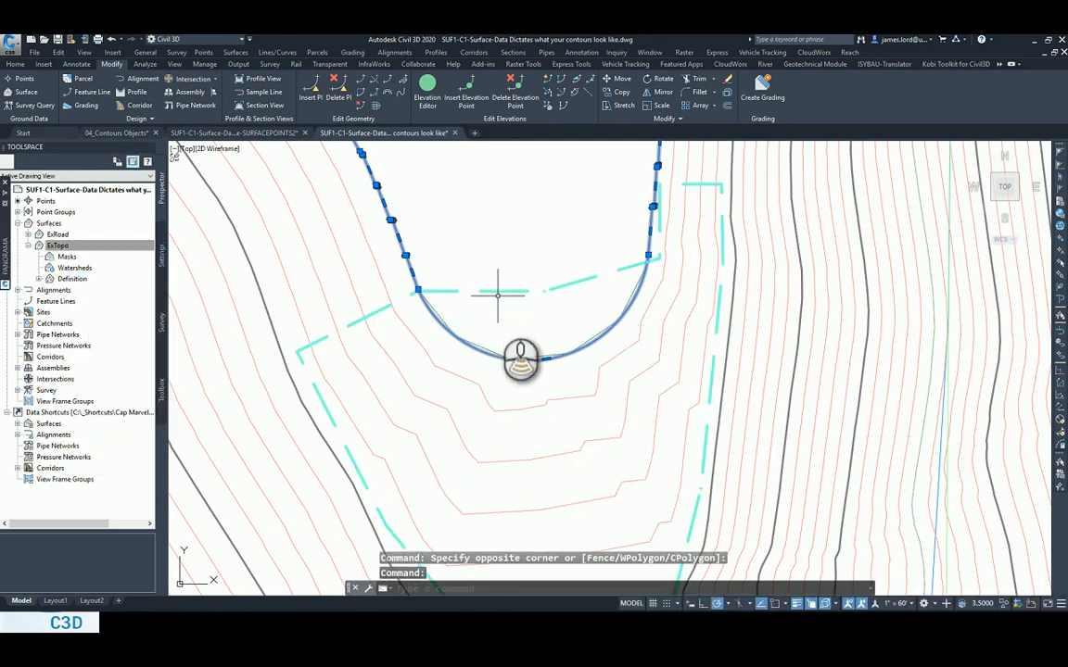
{"action": "scroll", "coordinate": [488, 343], "scroll_direction": "down", "scroll_amount": 3}
{"action": "scroll", "coordinate": [509, 336], "scroll_direction": "up", "scroll_amount": 1}
{"action": "key", "text": "Escape"}
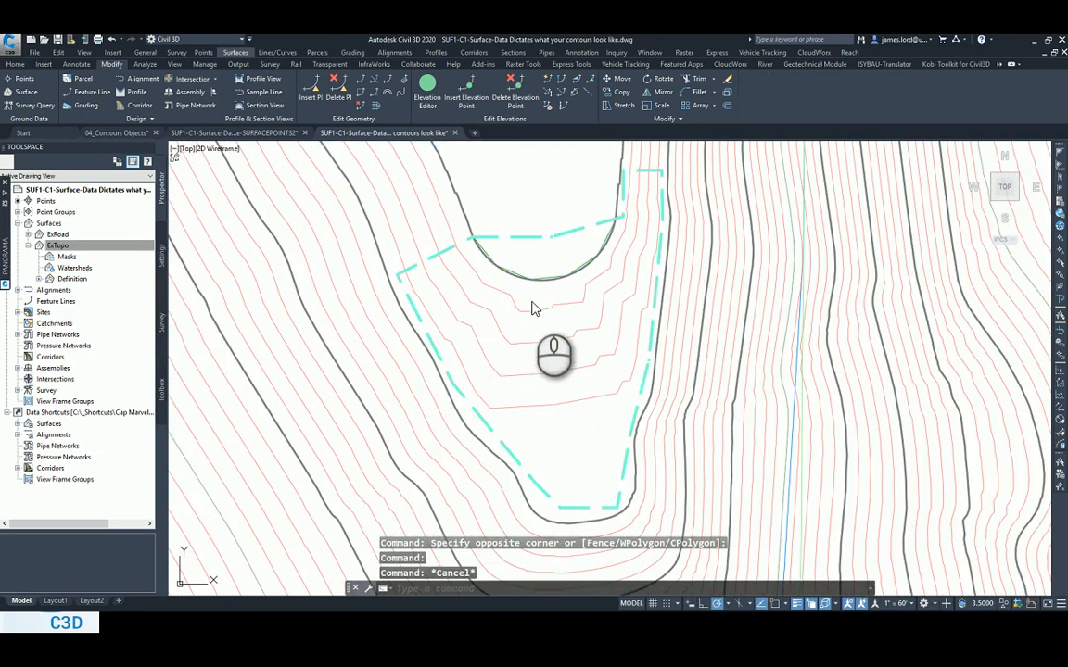
Examine the vertex spacing along the outer contour polyline around the lower end of the dashed boundary.
{"action": "left_click", "coordinate": [529, 295]}
{"action": "left_click", "coordinate": [585, 319]}
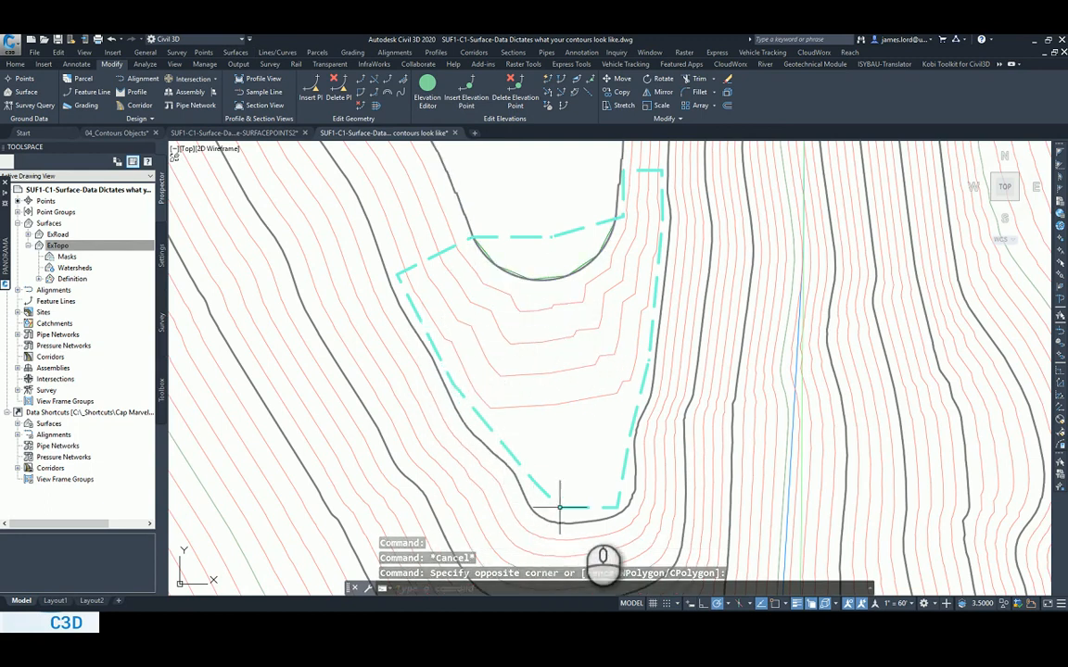
{"action": "scroll", "coordinate": [625, 499], "scroll_direction": "up", "scroll_amount": 3}
{"action": "left_click", "coordinate": [643, 498]}
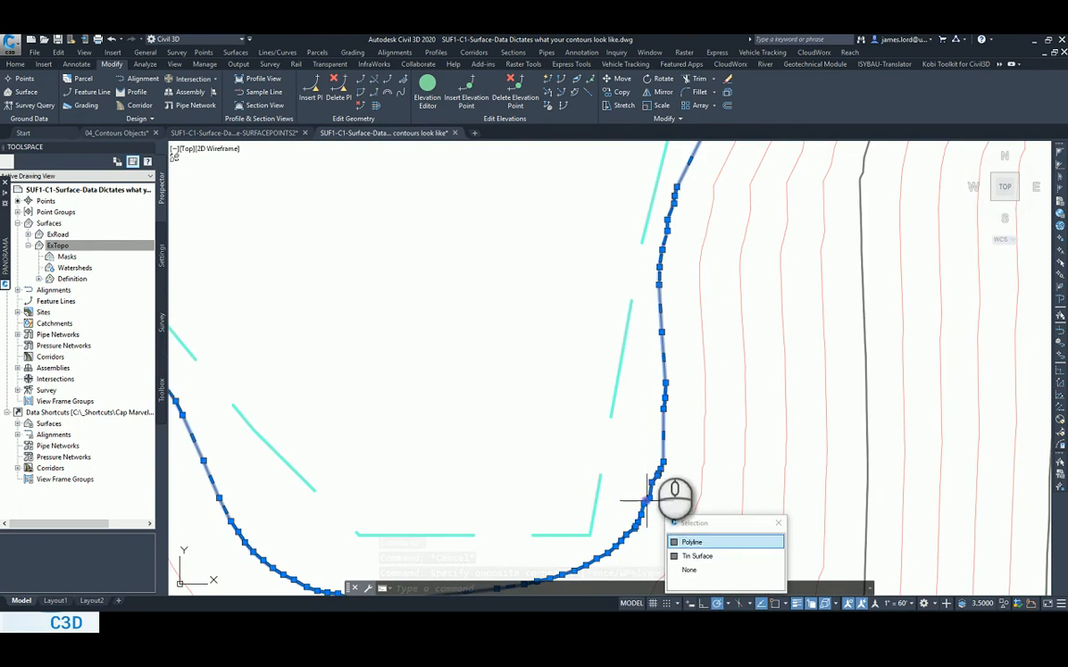
{"action": "scroll", "coordinate": [595, 423], "scroll_direction": "down", "scroll_amount": 2}
{"action": "mouse_move", "coordinate": [537, 360]}
{"action": "middle_mouse_down"}
{"action": "mouse_move", "coordinate": [605, 374]}
{"action": "mouse_move", "coordinate": [613, 397]}
{"action": "middle_mouse_up"}
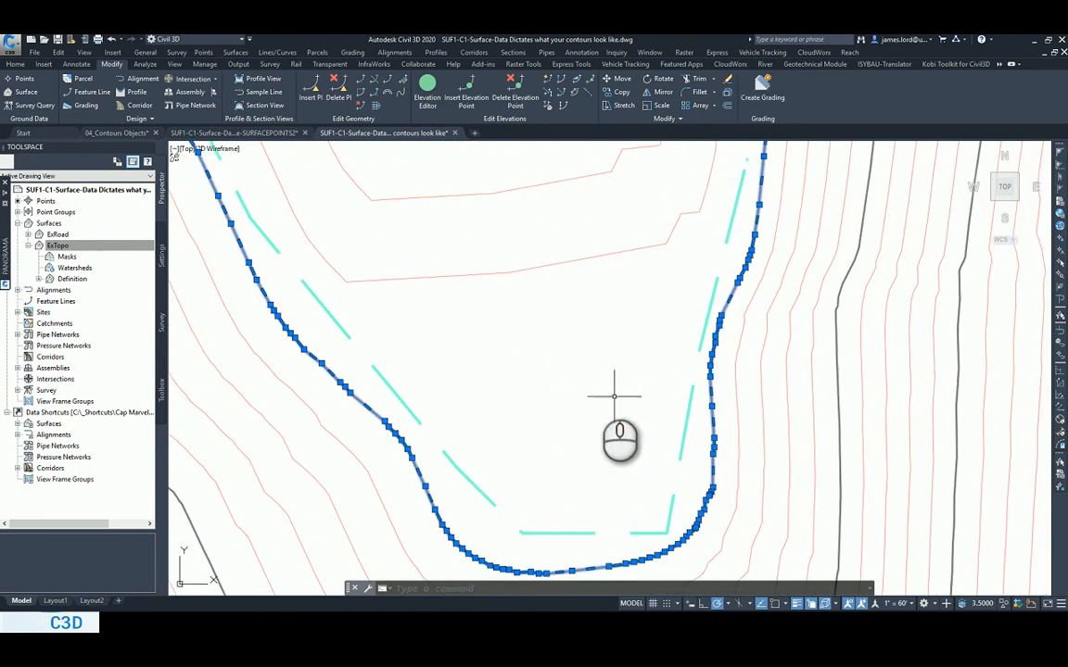
{"action": "left_click", "coordinate": [453, 293]}
{"action": "key", "text": "Escape"}
Edit the ExTopo surface's style and make the Triangles component visible in the Plan view direction.
{"action": "scroll", "coordinate": [463, 315], "scroll_direction": "up", "scroll_amount": 5}
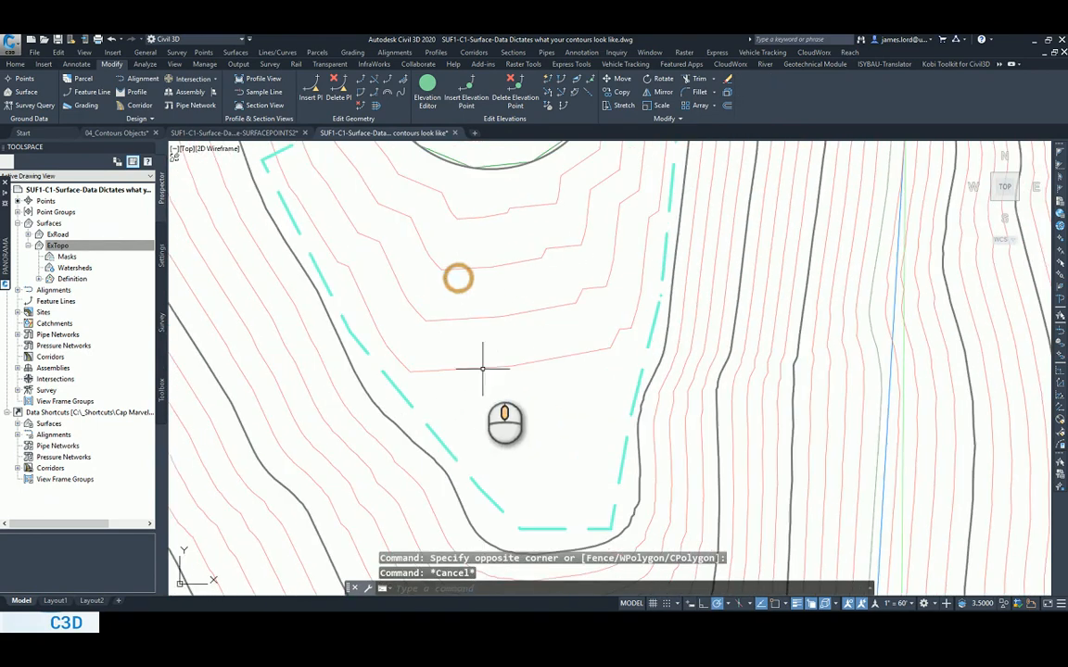
{"action": "scroll", "coordinate": [490, 331], "scroll_direction": "down", "scroll_amount": 5}
{"action": "left_click", "coordinate": [441, 236]}
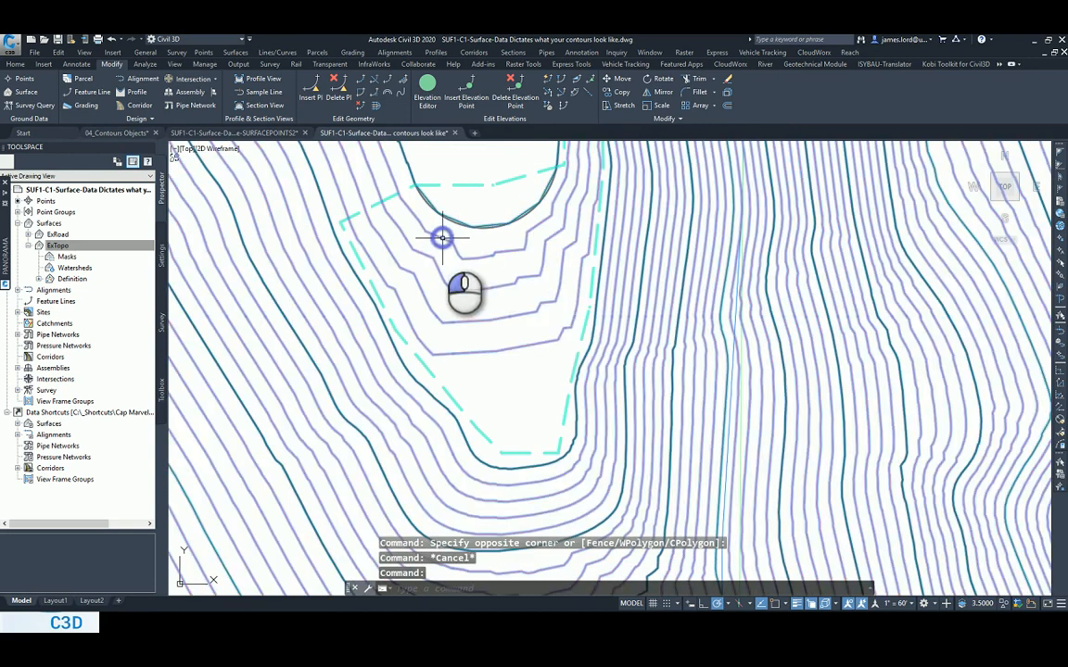
{"action": "right_click", "coordinate": [469, 198]}
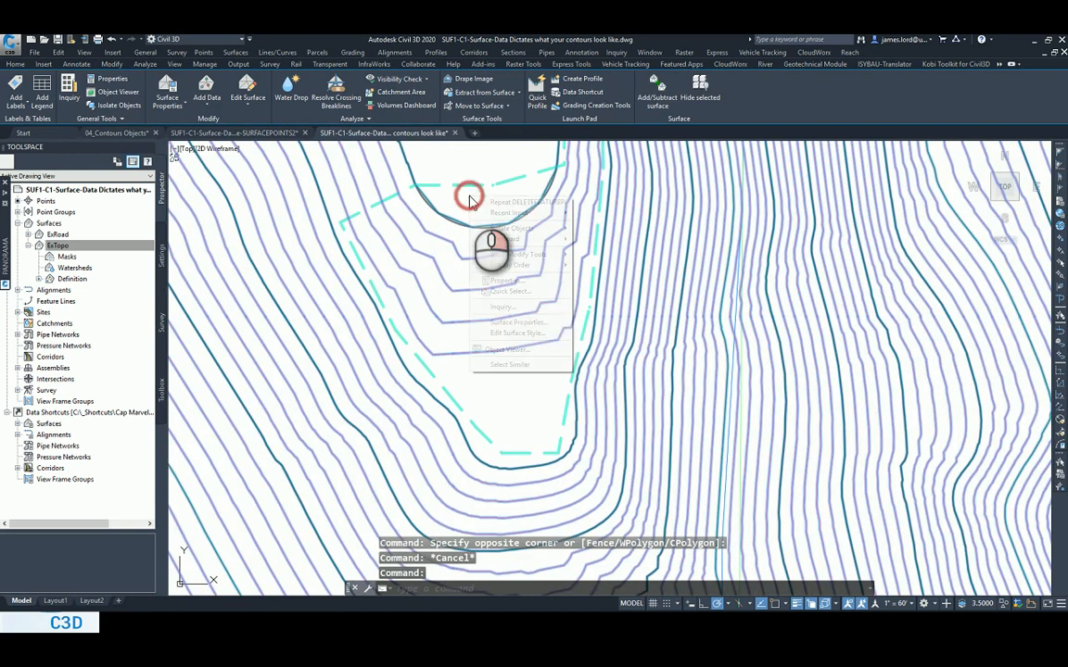
{"action": "left_click", "coordinate": [525, 336]}
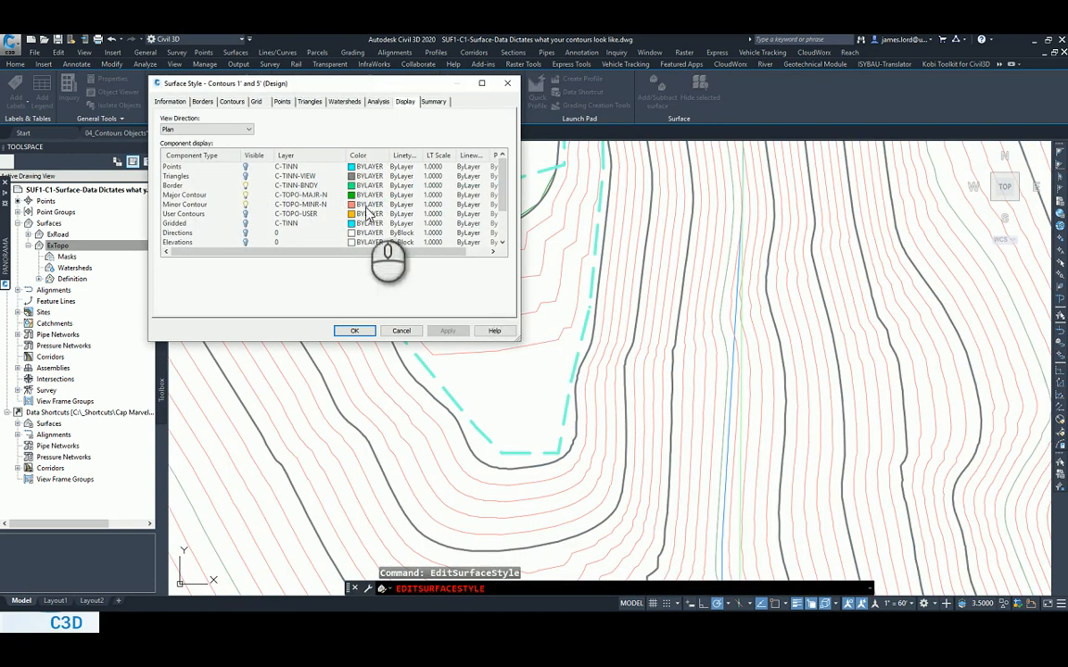
{"action": "left_click", "coordinate": [248, 178]}
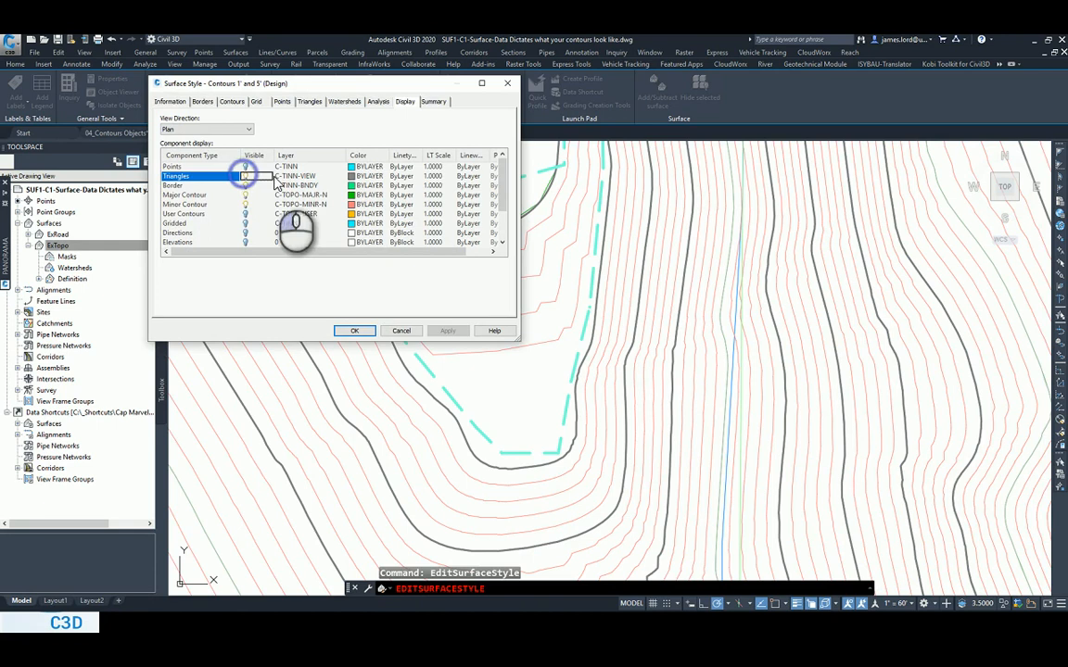
Set the Triangles component's colour to 9 and save the edits as a local copy of the style with a unique name.
{"action": "left_click", "coordinate": [367, 176]}
{"action": "left_click", "coordinate": [256, 261]}
{"action": "left_click", "coordinate": [247, 324]}
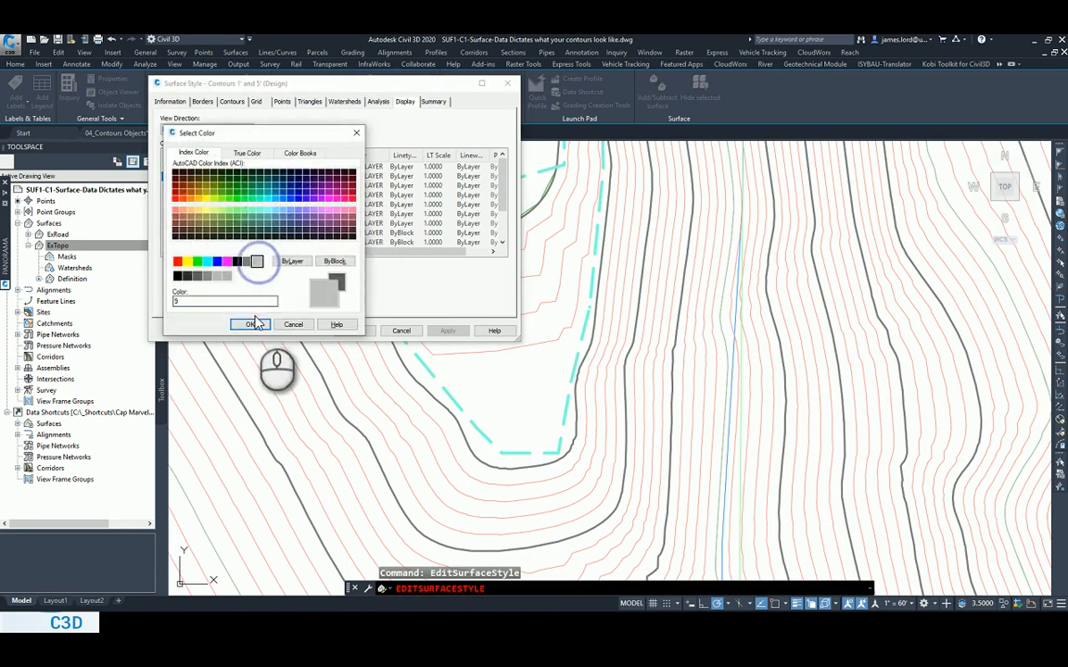
{"action": "left_click", "coordinate": [350, 331]}
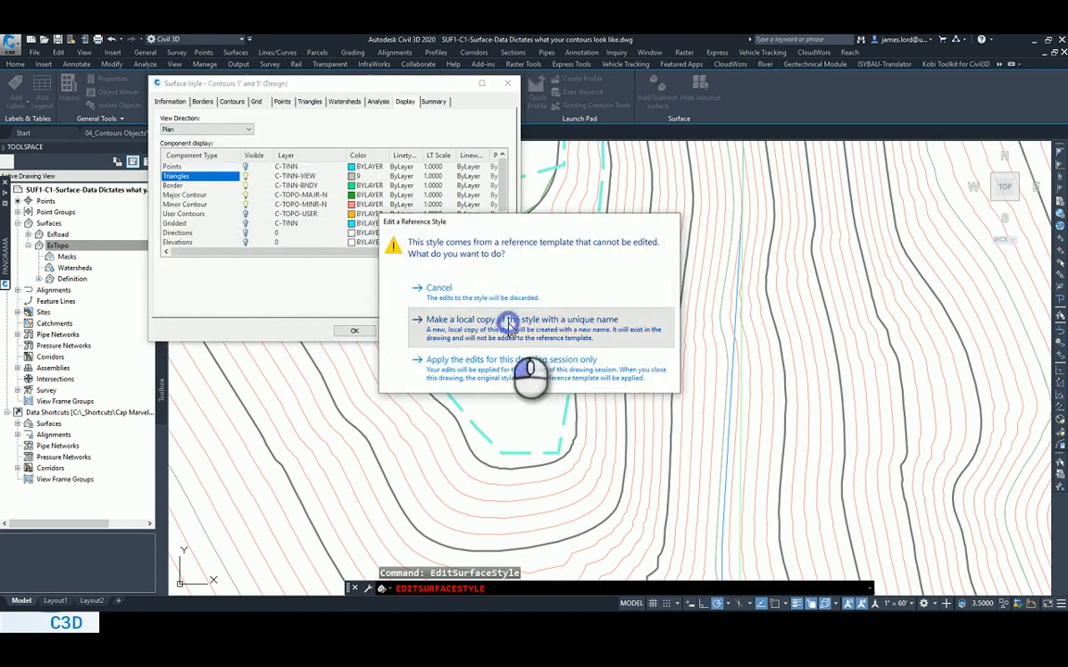
{"action": "left_click", "coordinate": [513, 327]}
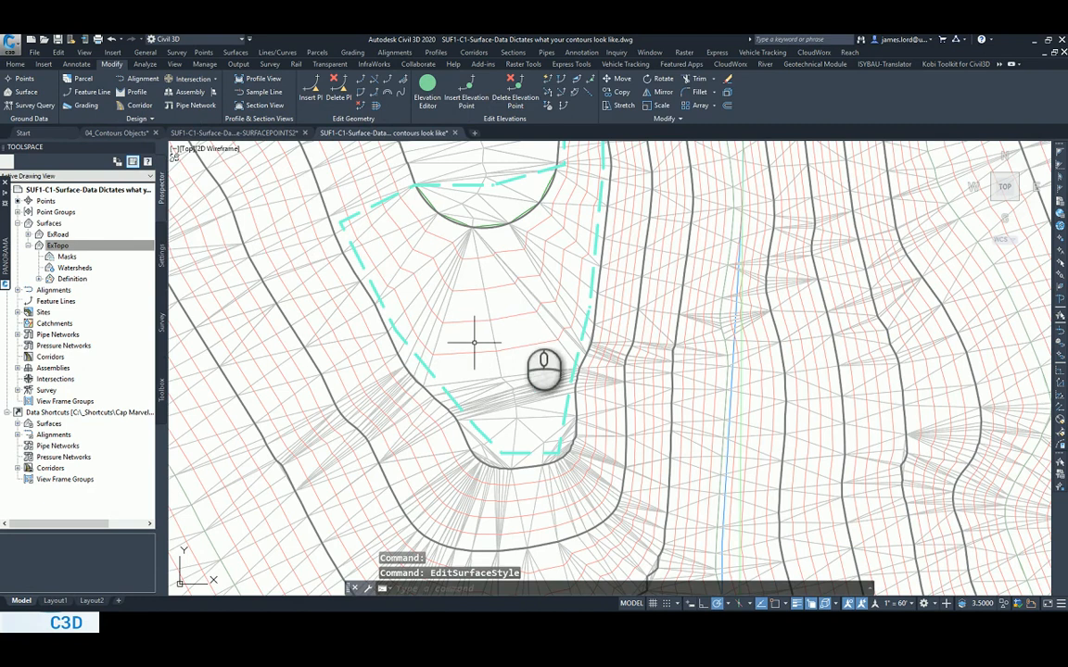
Examine how the surface triangles connect the vertices of the outer contour polyline with the inner polyline's corner and arc.
{"action": "scroll", "coordinate": [468, 250], "scroll_direction": "up", "scroll_amount": 2}
{"action": "middle_click_drag", "start_coordinate": [435, 340], "coordinate": [546, 375]}
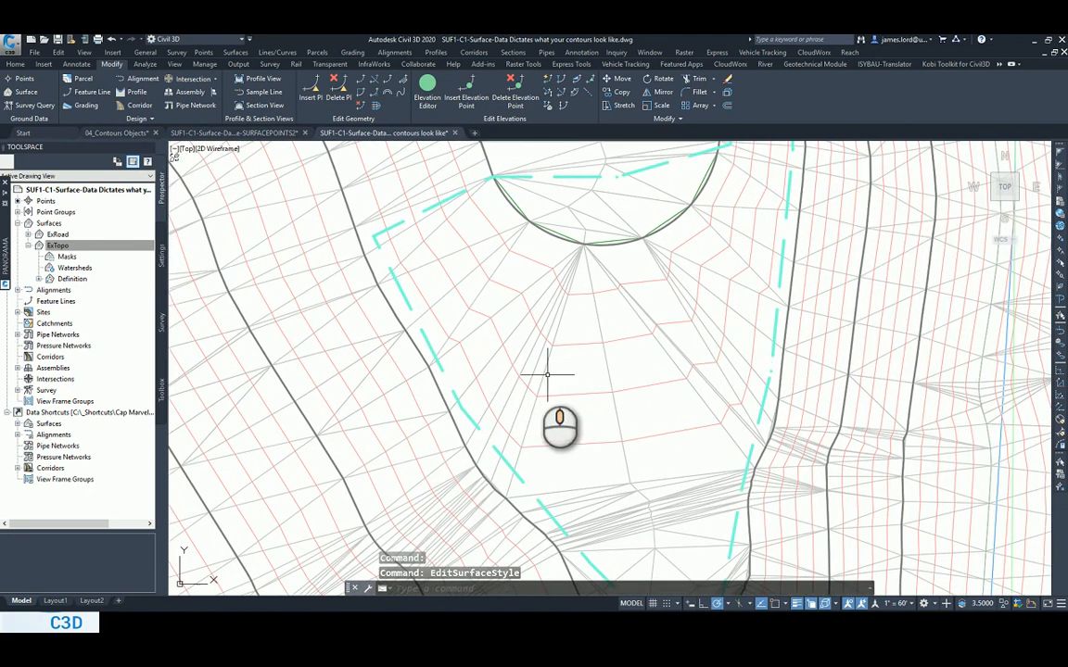
{"action": "left_click", "coordinate": [424, 357]}
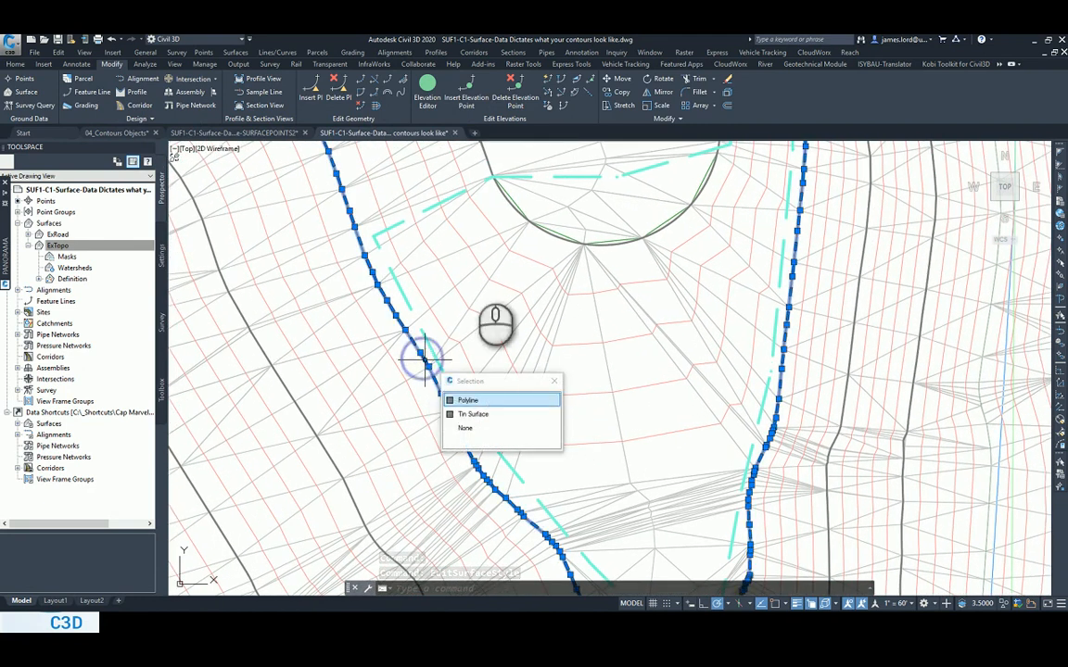
{"action": "left_click", "coordinate": [510, 204]}
{"action": "mouse_move", "coordinate": [493, 219]}
{"action": "middle_mouse_down"}
{"action": "mouse_move", "coordinate": [560, 249]}
{"action": "mouse_move", "coordinate": [556, 258]}
{"action": "middle_mouse_up"}
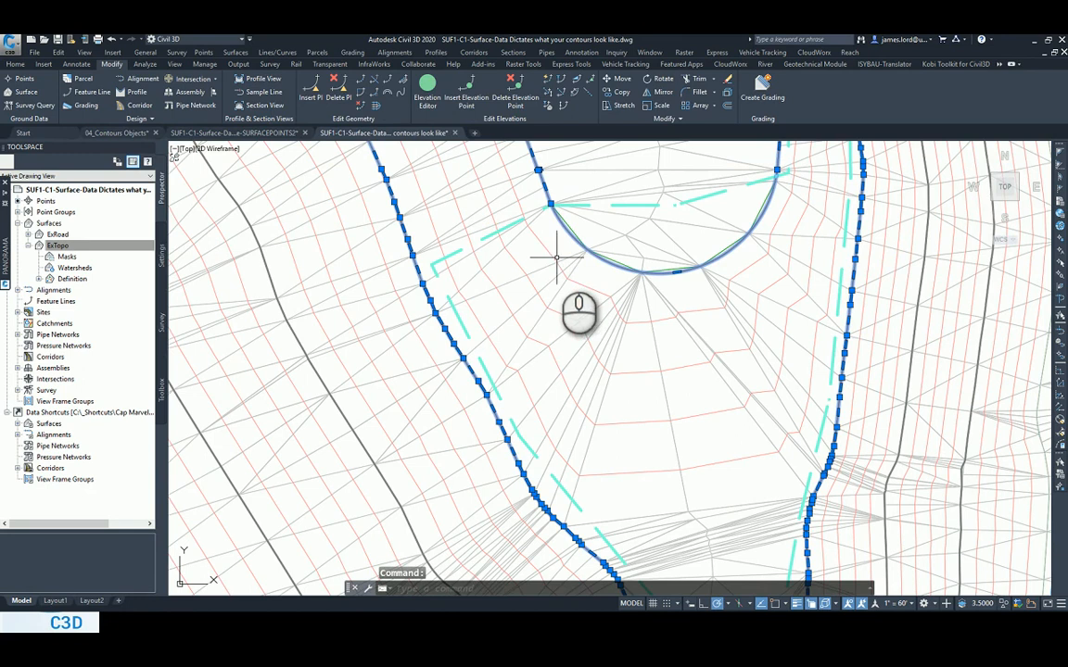
{"action": "left_click", "coordinate": [422, 283]}
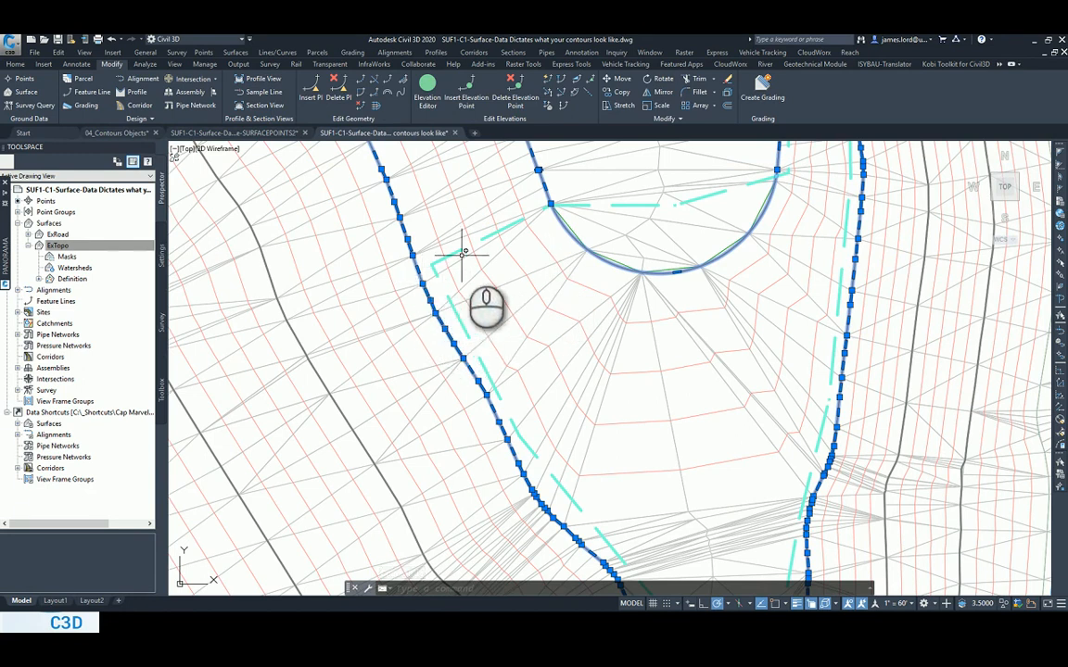
{"action": "left_click", "coordinate": [550, 202]}
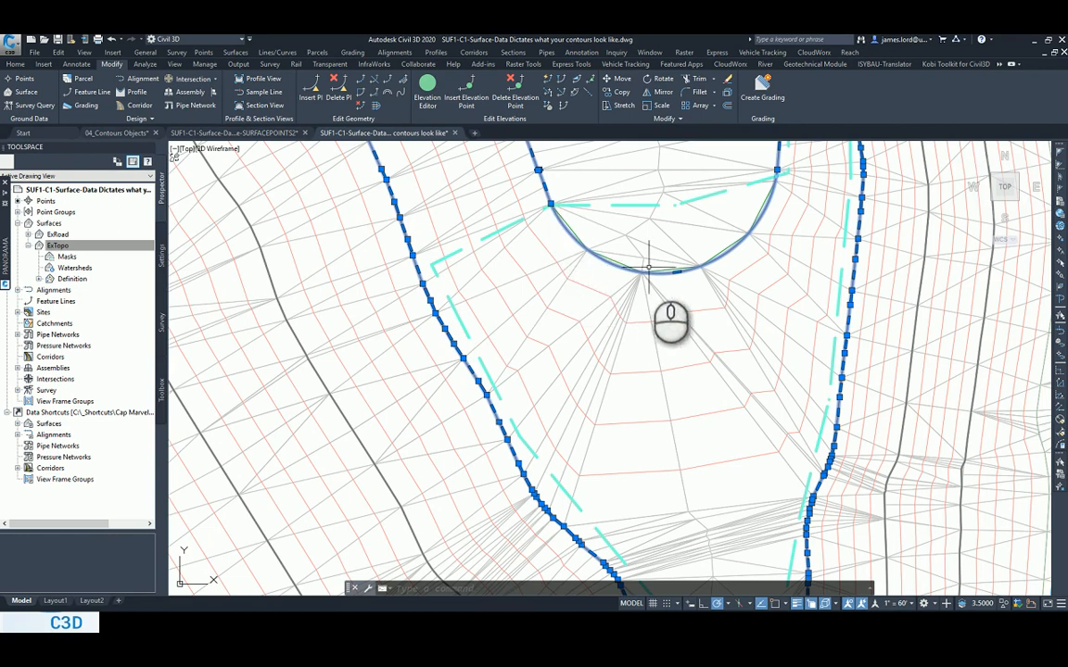
{"action": "scroll", "coordinate": [559, 227], "scroll_direction": "up", "scroll_amount": 2}
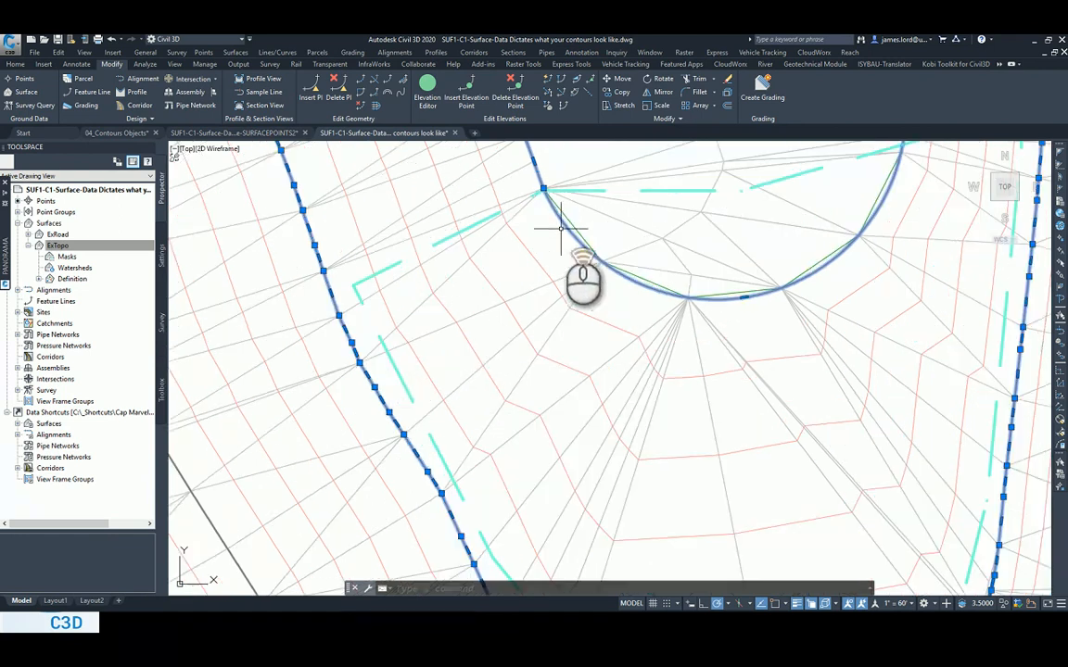
{"action": "scroll", "coordinate": [546, 202], "scroll_direction": "up", "scroll_amount": 2}
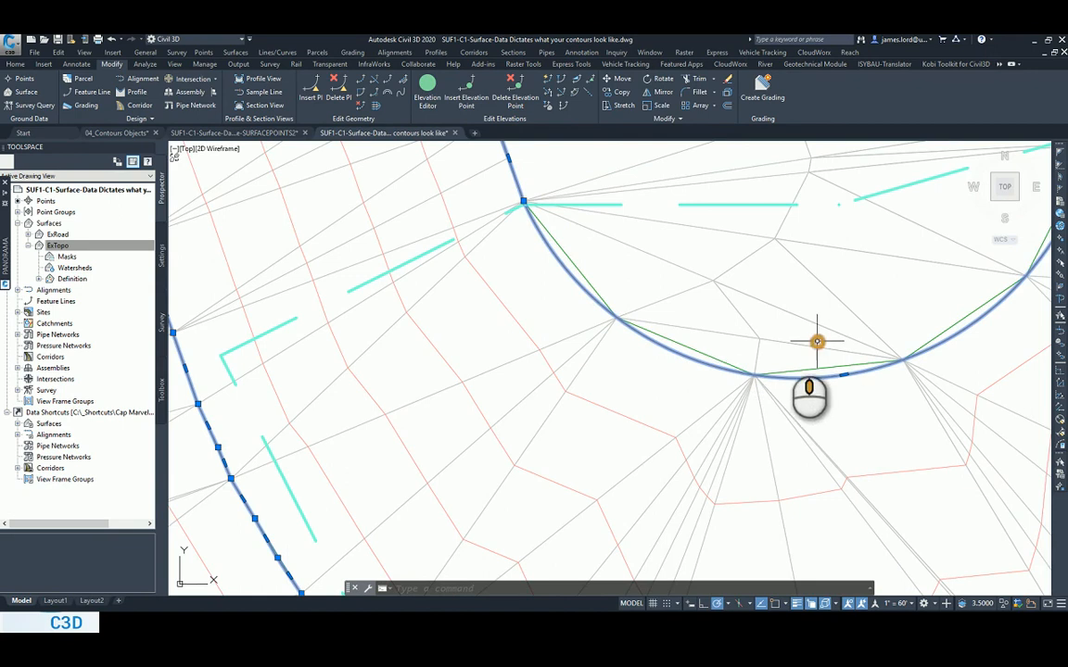
{"action": "middle_click_drag", "start_coordinate": [817, 342], "coordinate": [713, 343]}
{"action": "scroll", "coordinate": [901, 170], "scroll_direction": "down", "scroll_amount": 4}
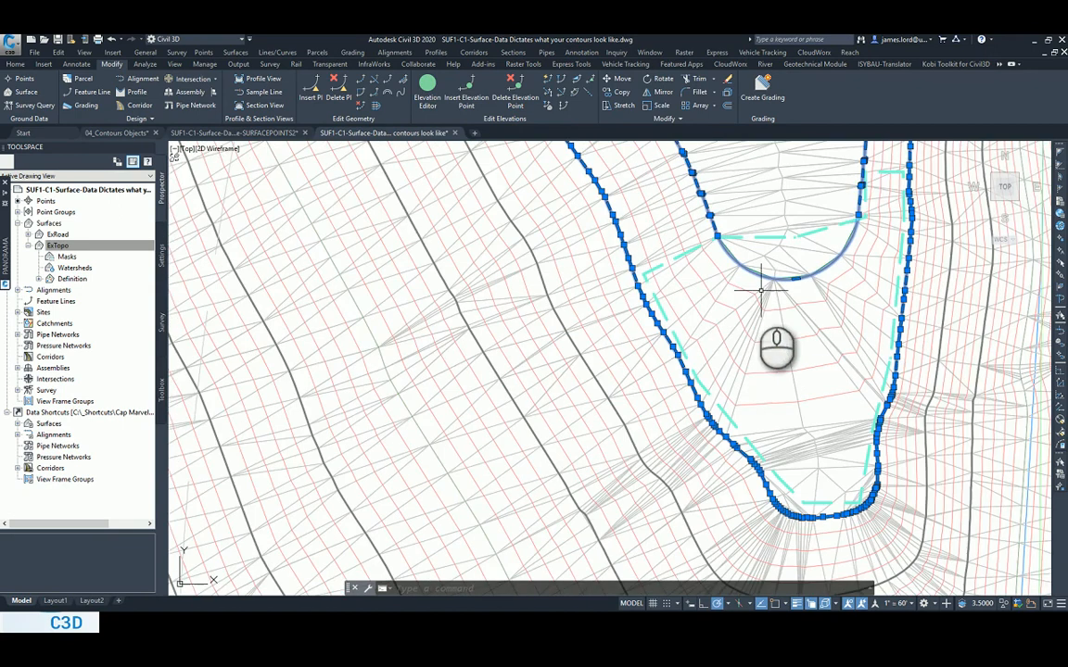
{"action": "scroll", "coordinate": [733, 315], "scroll_direction": "up", "scroll_amount": 2}
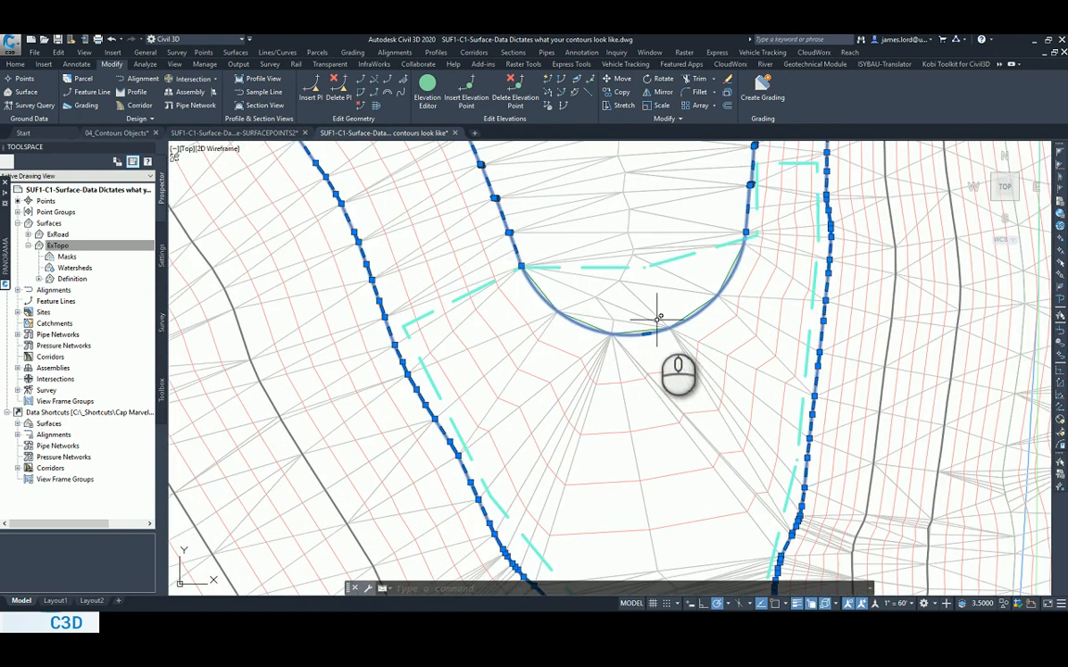
{"action": "key", "text": "Escape"}
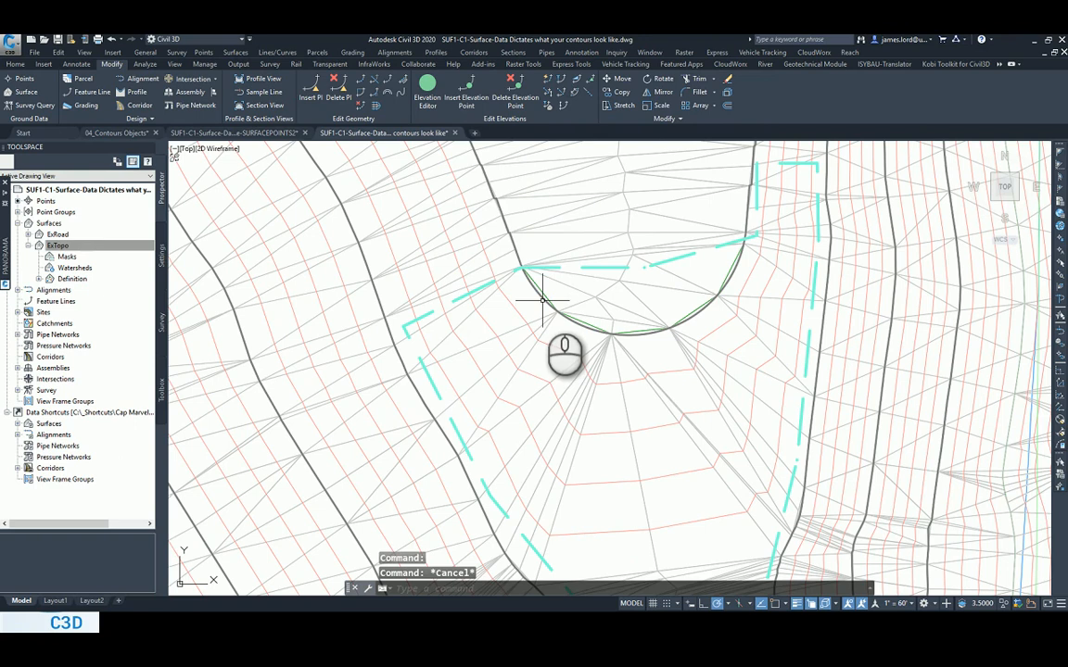
Erase the inner contour polyline that ends in the arc and rebuild the ExTopo surface.
{"action": "left_click", "coordinate": [542, 299]}
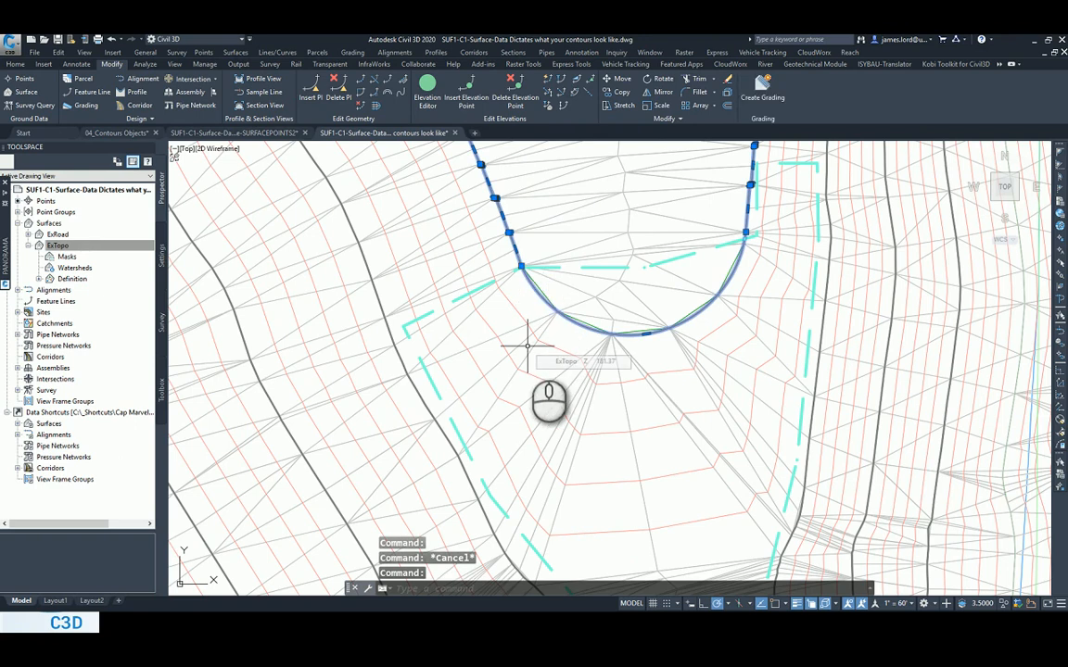
{"action": "type", "text": "e"}
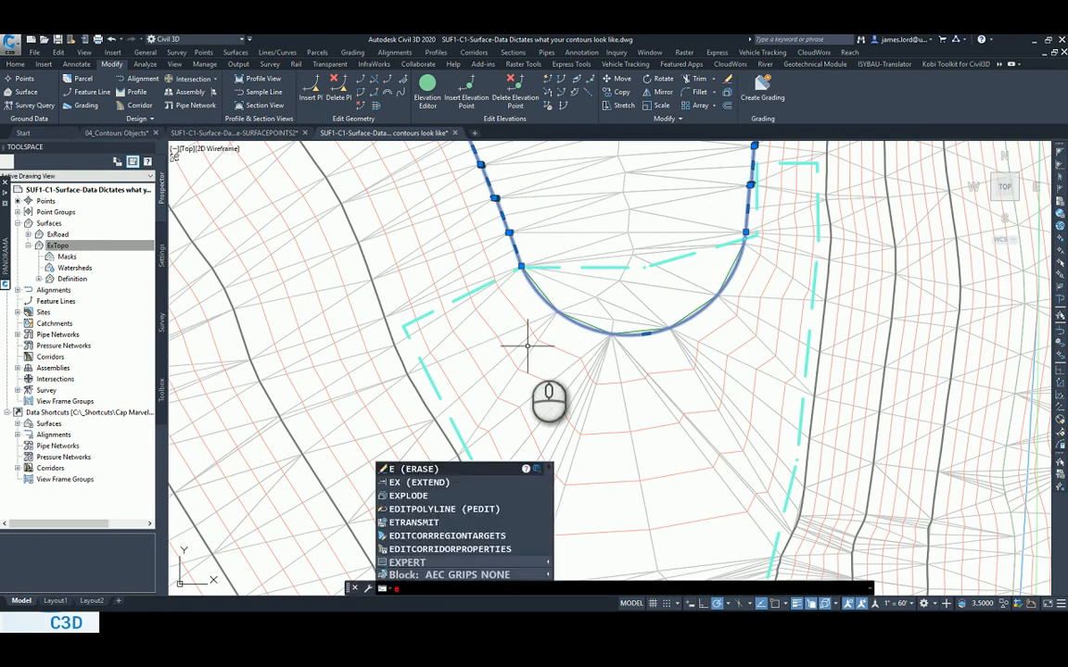
{"action": "key", "text": "Return"}
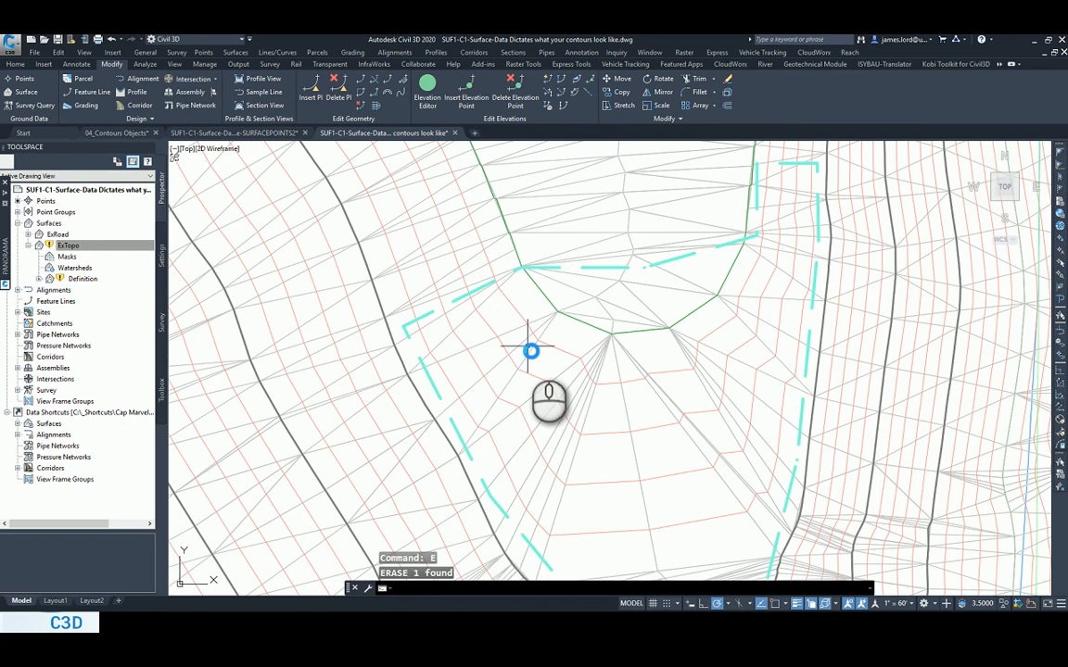
{"action": "left_click", "coordinate": [72, 246]}
{"action": "right_click", "coordinate": [79, 246]}
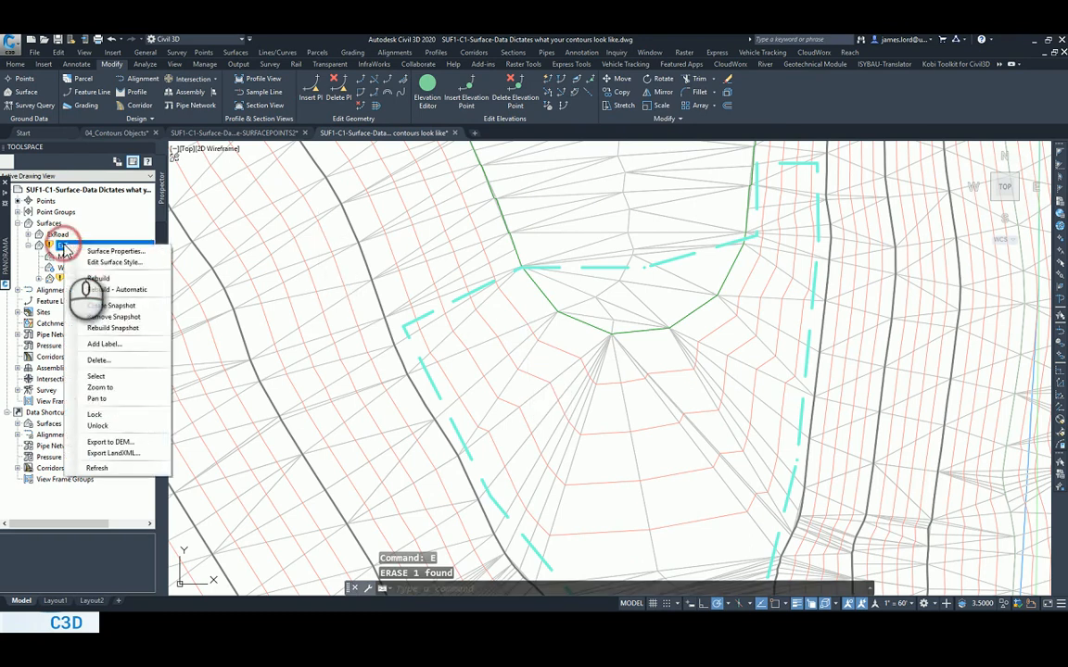
{"action": "left_click", "coordinate": [109, 281]}
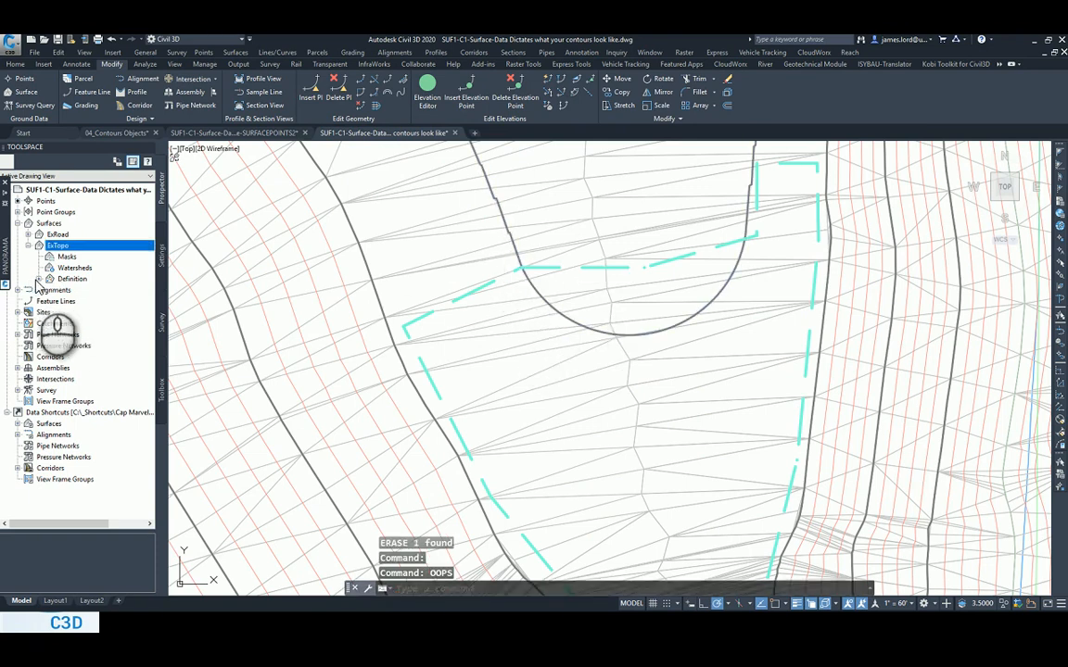
Add the restored inner polyline to ExTopo as contour data, minimizing flat areas by filling gaps, swapping edges and adding points to flat edges.
{"action": "left_click", "coordinate": [38, 278]}
{"action": "right_click", "coordinate": [80, 313]}
{"action": "left_click", "coordinate": [94, 323]}
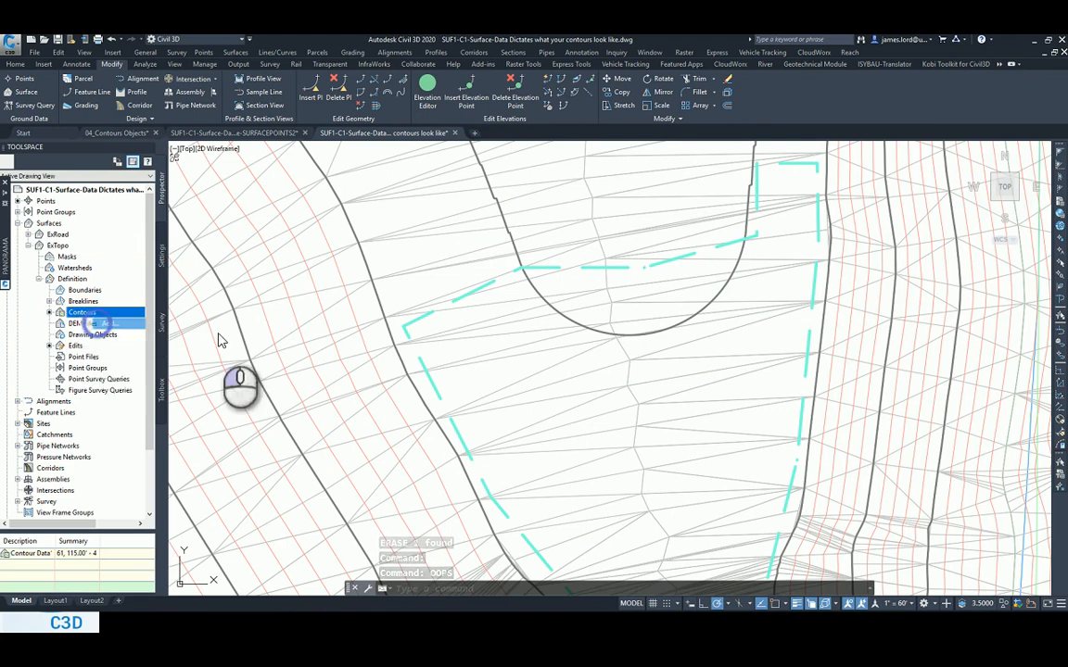
{"action": "left_click_drag", "start_coordinate": [445, 208], "coordinate": [396, 206]}
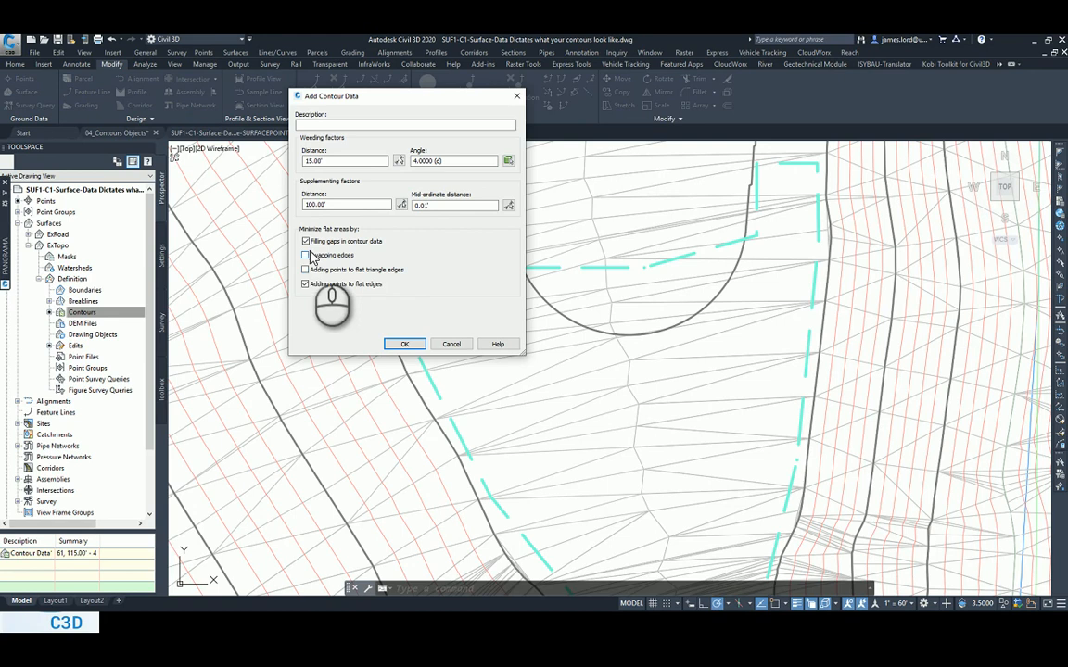
{"action": "left_click", "coordinate": [405, 344]}
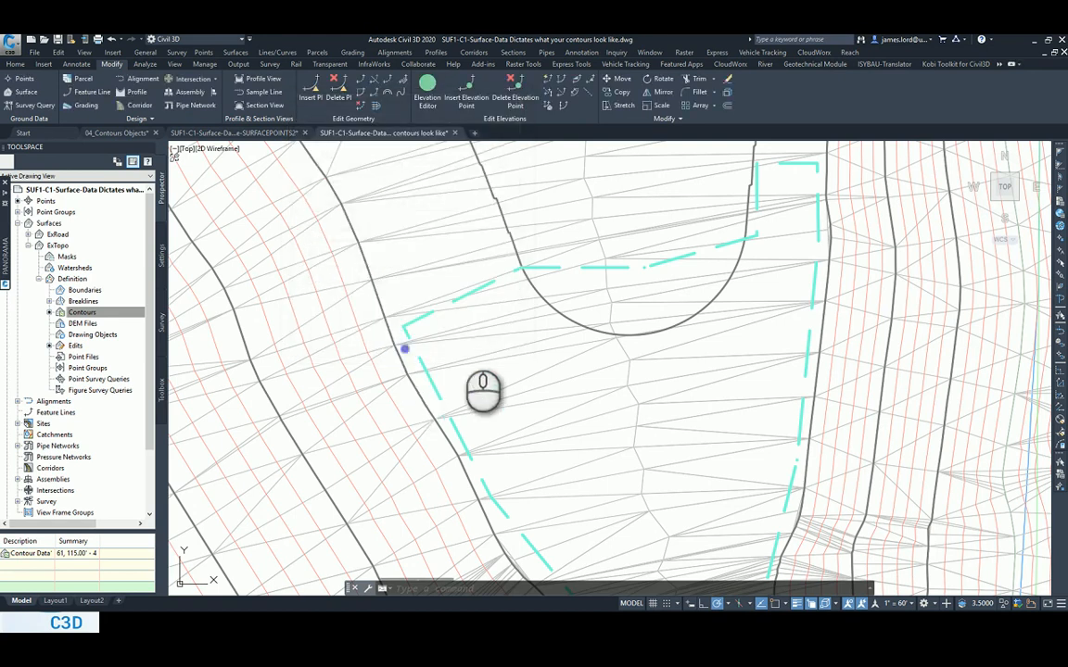
{"action": "left_click", "coordinate": [551, 307]}
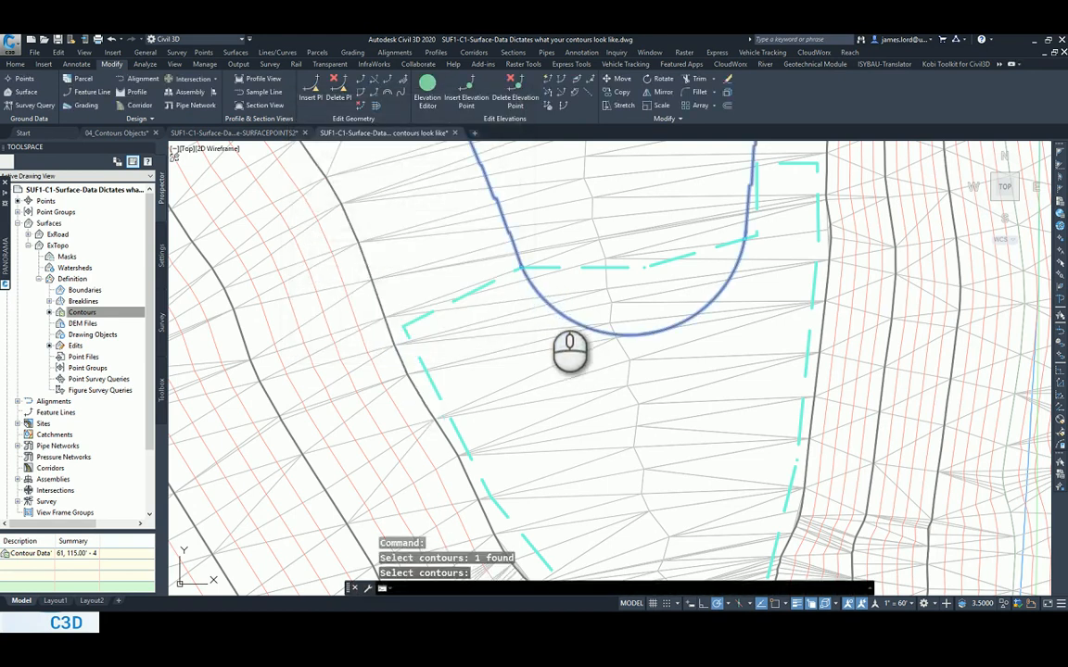
{"action": "key", "text": "Return"}
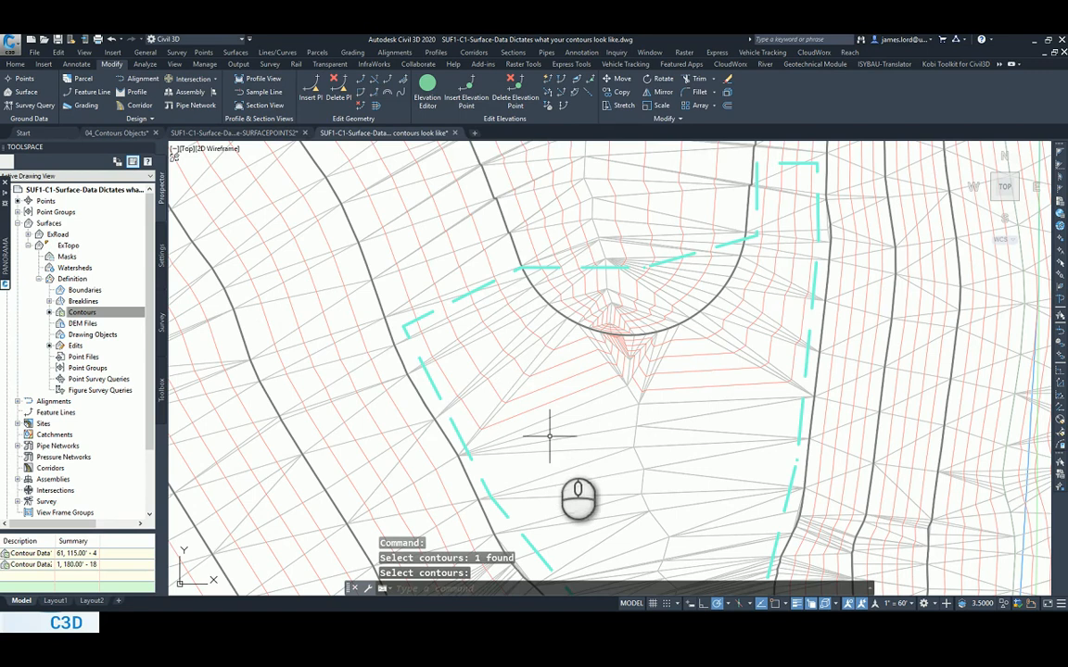
Switch to the PowerPoint slide show to review the contour smoothing slide, and return to the Civil 3D drawing.
{"action": "middle_click_drag", "start_coordinate": [548, 435], "coordinate": [438, 409]}
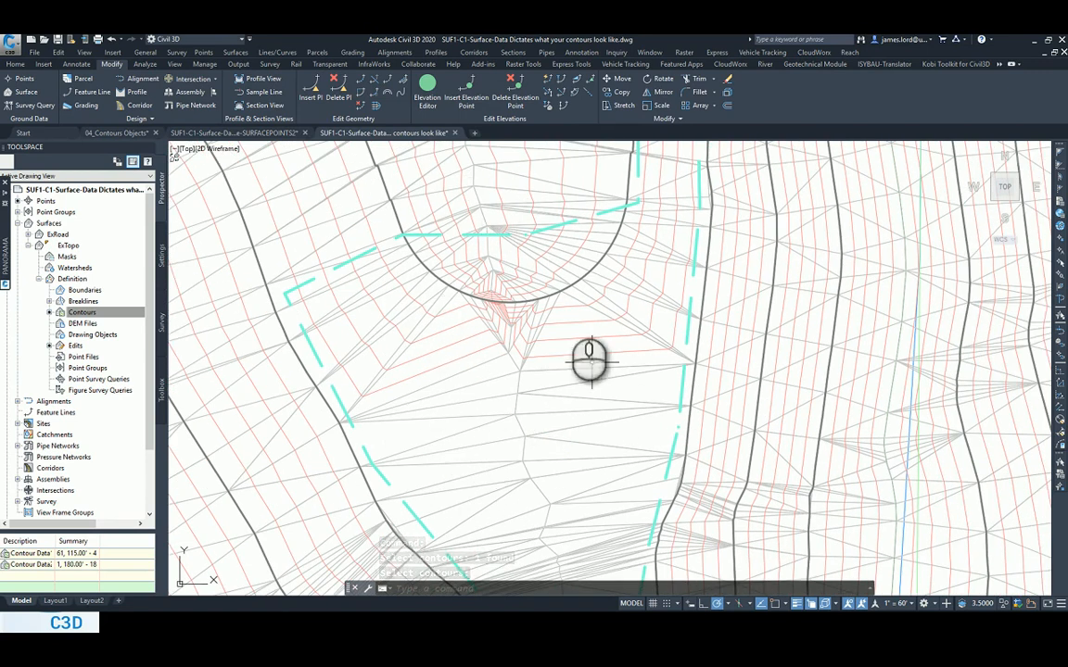
{"action": "key", "text": "alt+Tab"}
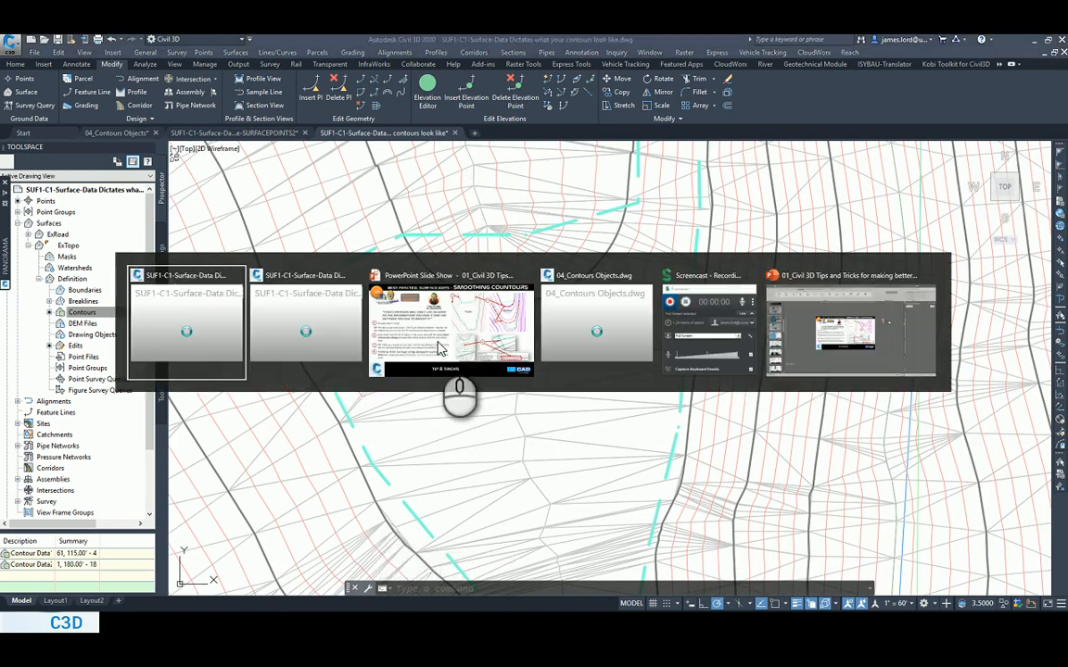
{"action": "left_click", "coordinate": [439, 349]}
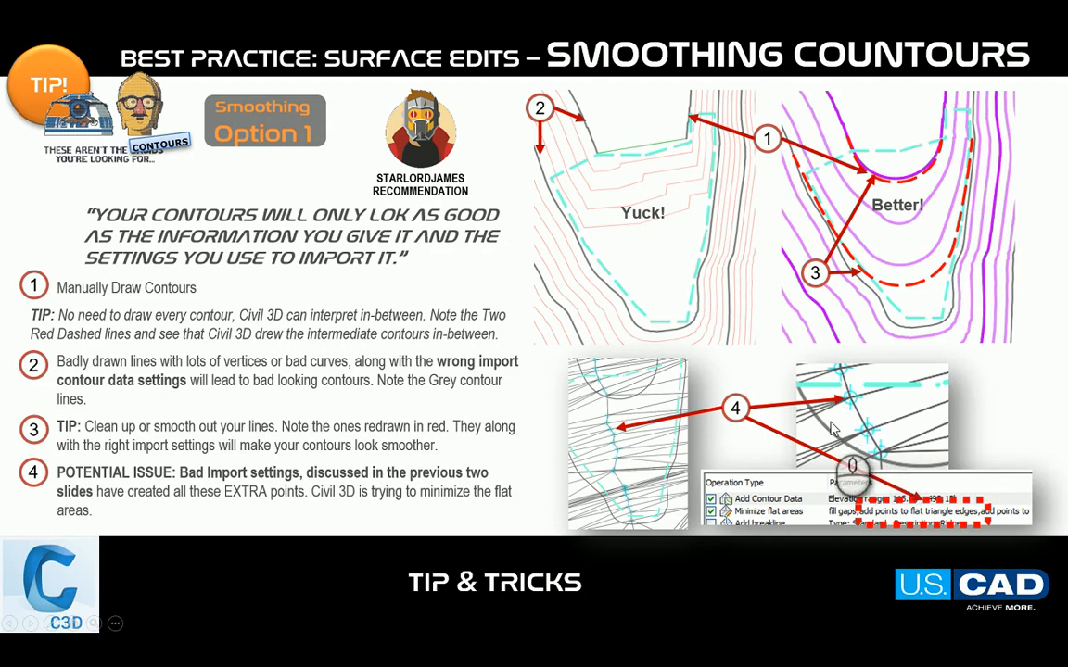
{"action": "key", "text": "alt+Tab"}
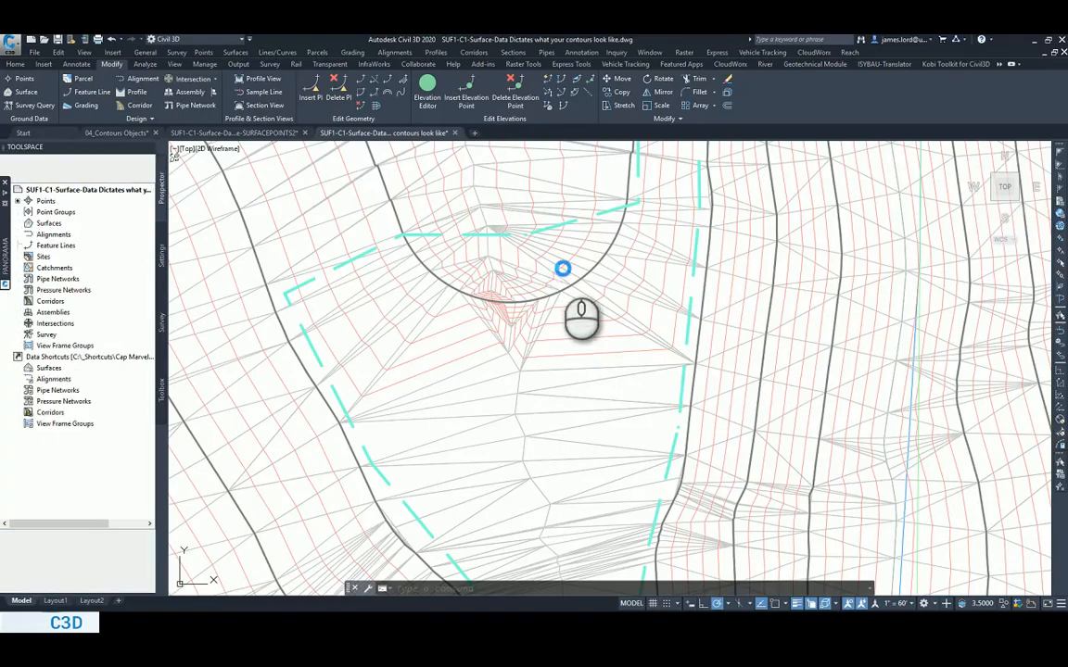
Edit the ExTopo surface's style and make the Points component visible in the Plan view direction.
{"action": "left_click", "coordinate": [519, 213]}
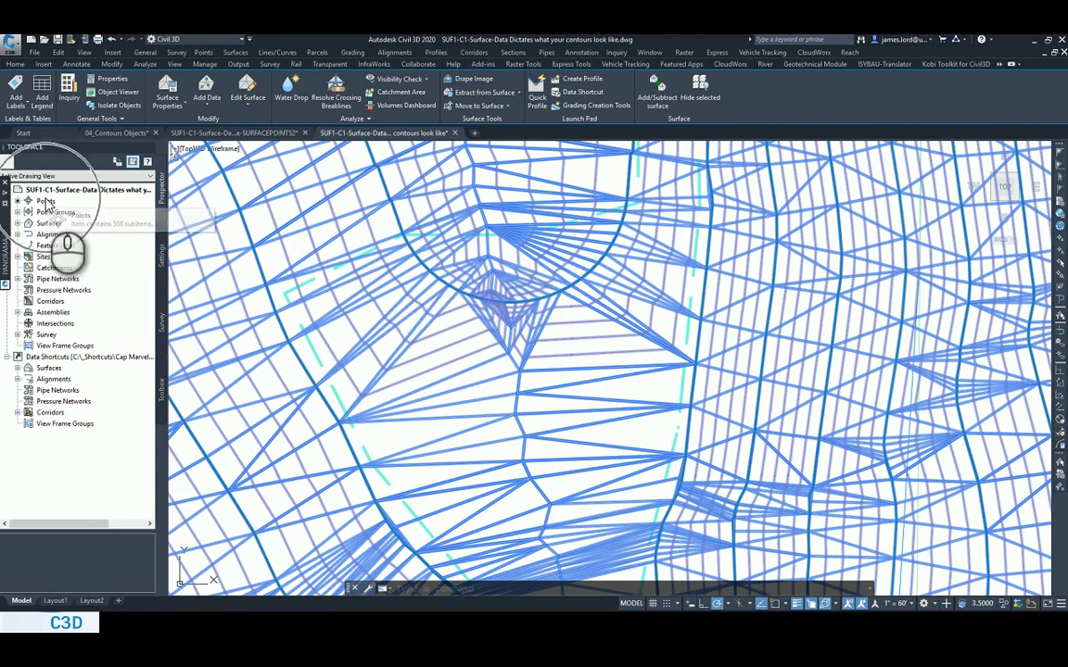
{"action": "left_click", "coordinate": [500, 232]}
{"action": "right_click", "coordinate": [501, 231]}
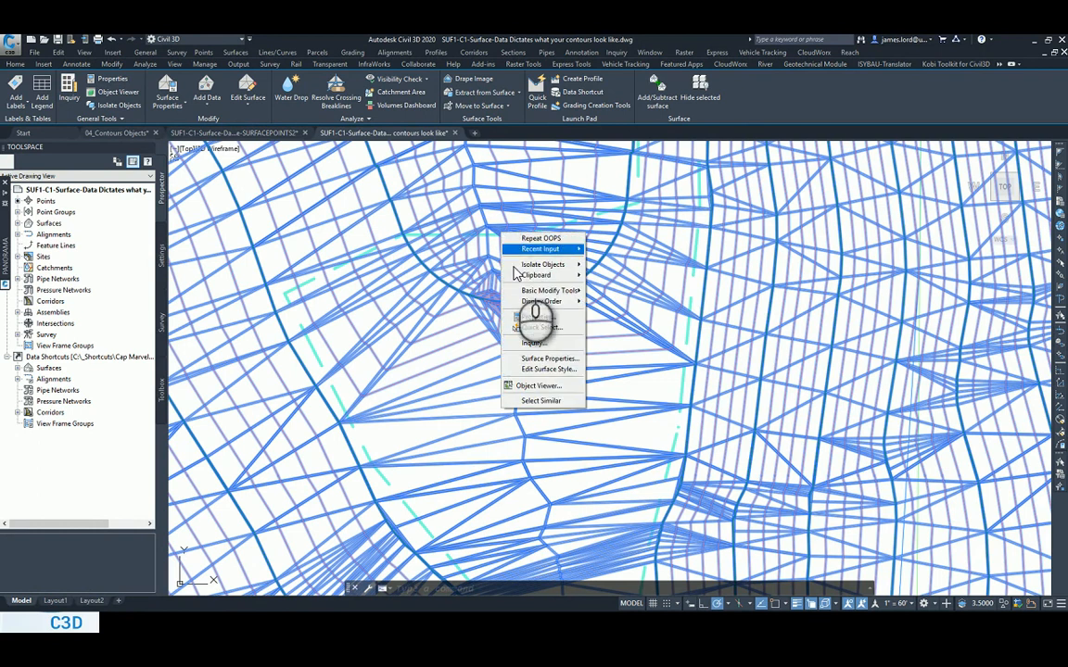
{"action": "left_click", "coordinate": [546, 370]}
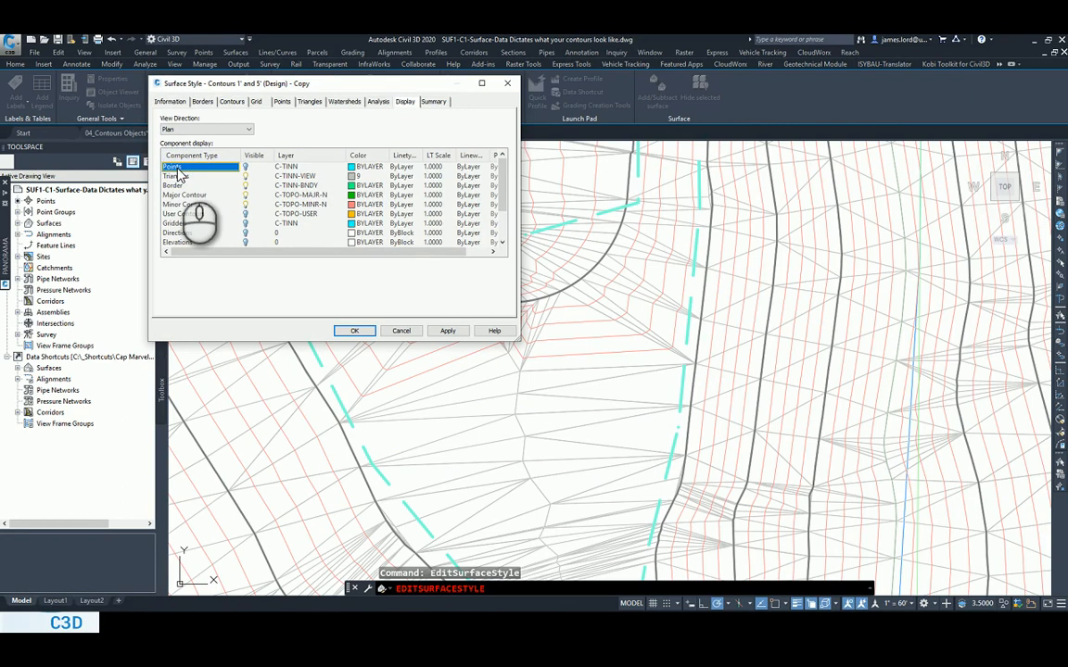
{"action": "left_click", "coordinate": [282, 101]}
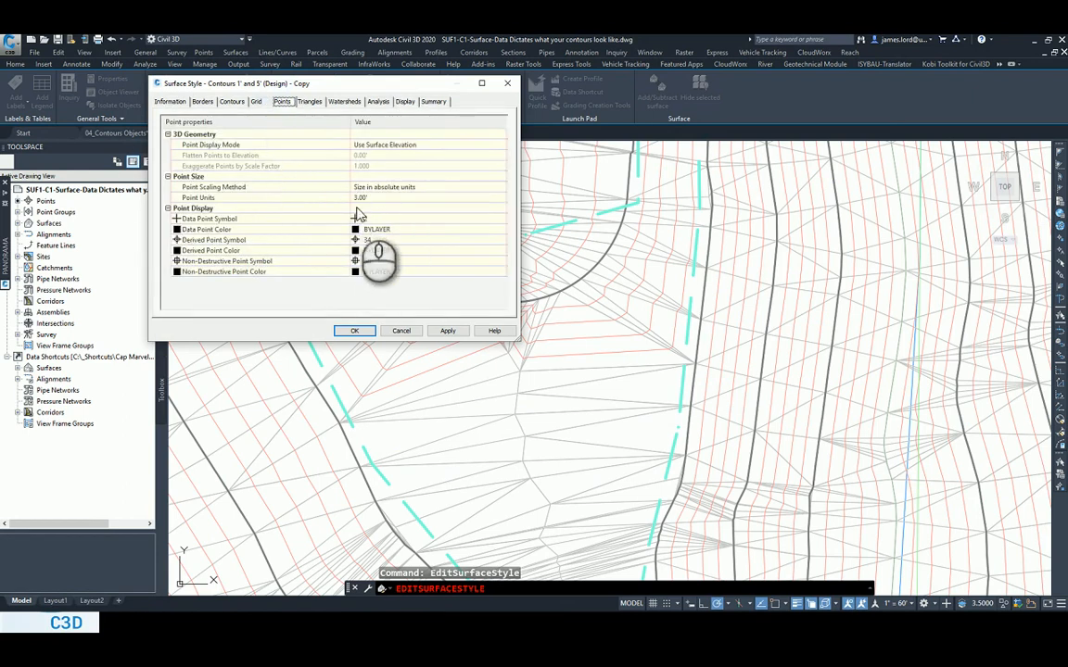
{"action": "left_click", "coordinate": [402, 103]}
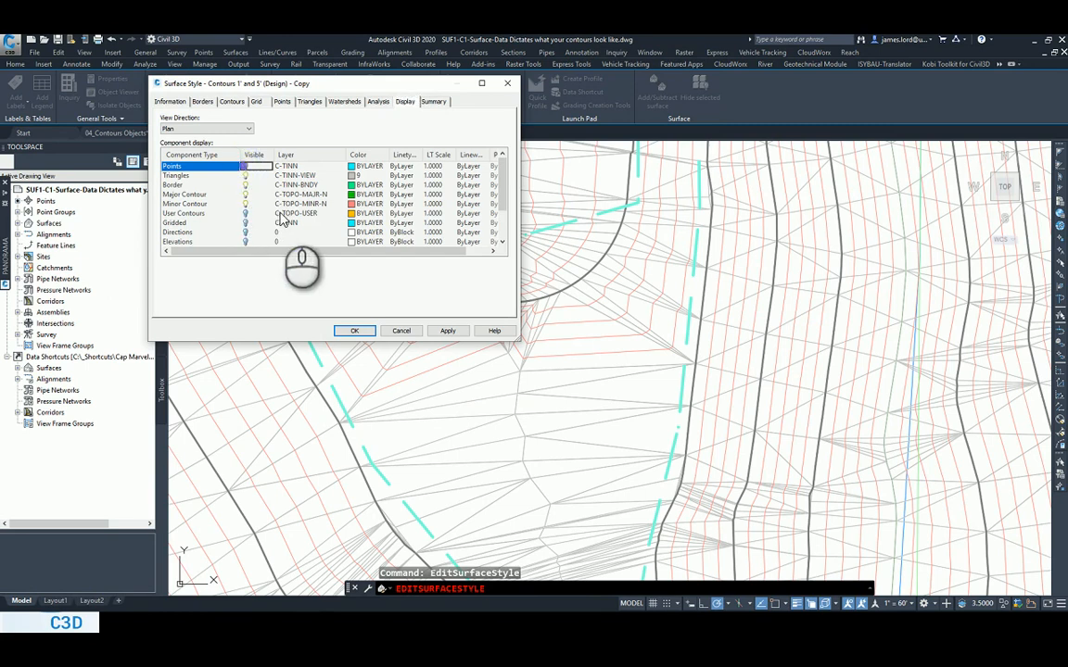
{"action": "left_click", "coordinate": [353, 330]}
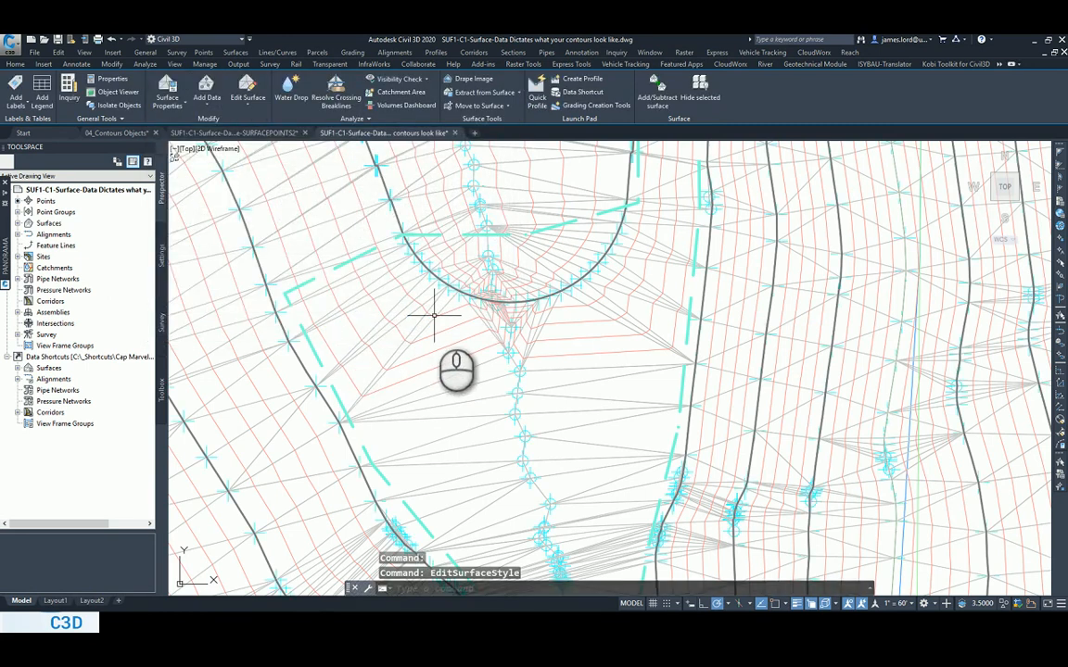
Examine the surface points along the inner polyline's arc and the circled points running through the flat area inside the dashed boundary.
{"action": "scroll", "coordinate": [454, 304], "scroll_direction": "up", "scroll_amount": 3}
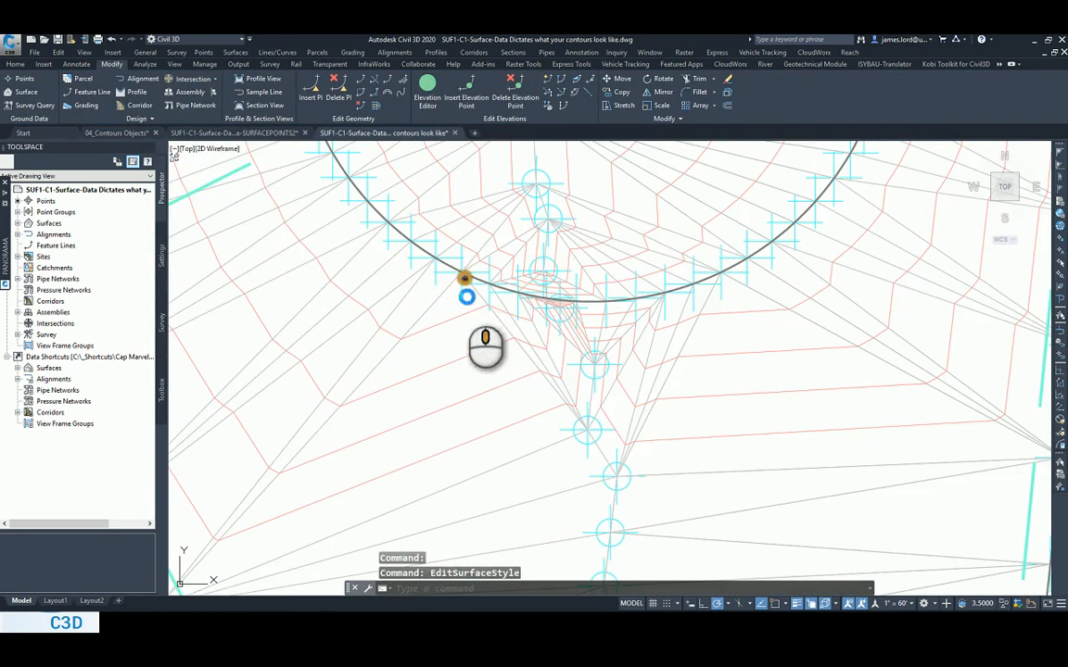
{"action": "scroll", "coordinate": [466, 296], "scroll_direction": "up", "scroll_amount": 2}
{"action": "scroll", "coordinate": [450, 381], "scroll_direction": "up", "scroll_amount": 1}
{"action": "scroll", "coordinate": [348, 295], "scroll_direction": "up", "scroll_amount": 2}
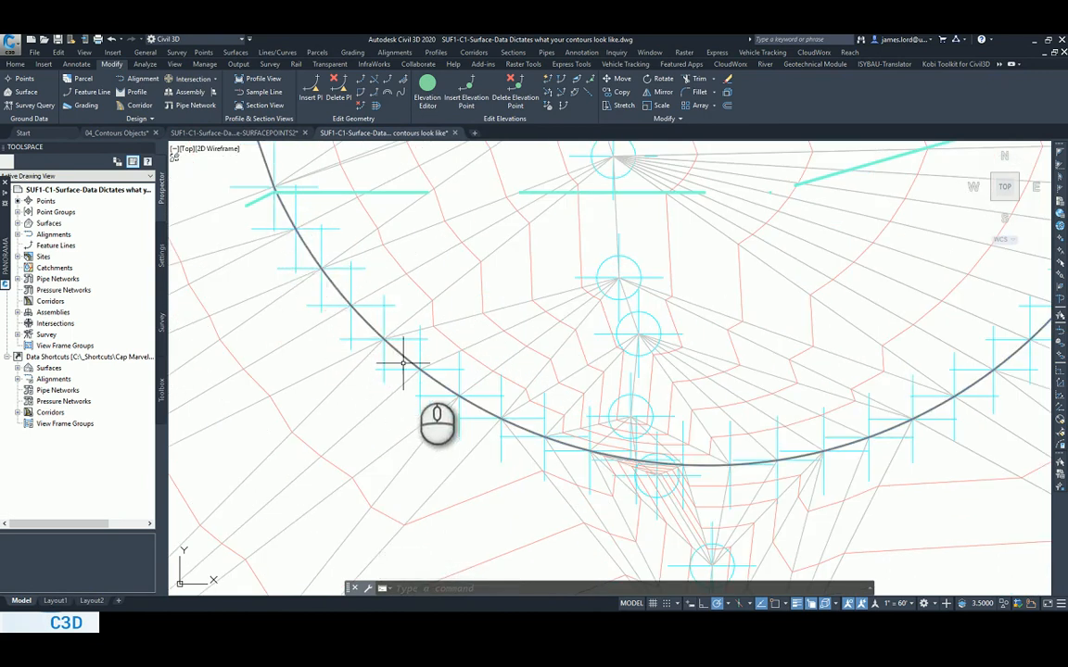
{"action": "middle_click_drag", "start_coordinate": [619, 449], "coordinate": [409, 423]}
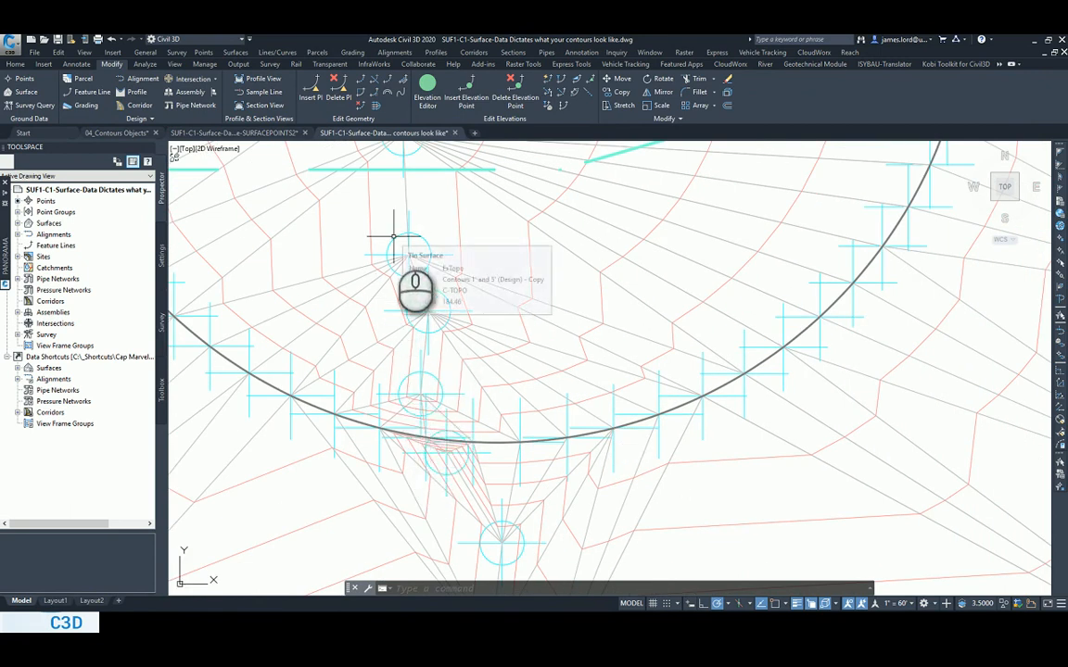
{"action": "scroll", "coordinate": [396, 250], "scroll_direction": "down", "scroll_amount": 2}
{"action": "scroll", "coordinate": [394, 308], "scroll_direction": "down", "scroll_amount": 5}
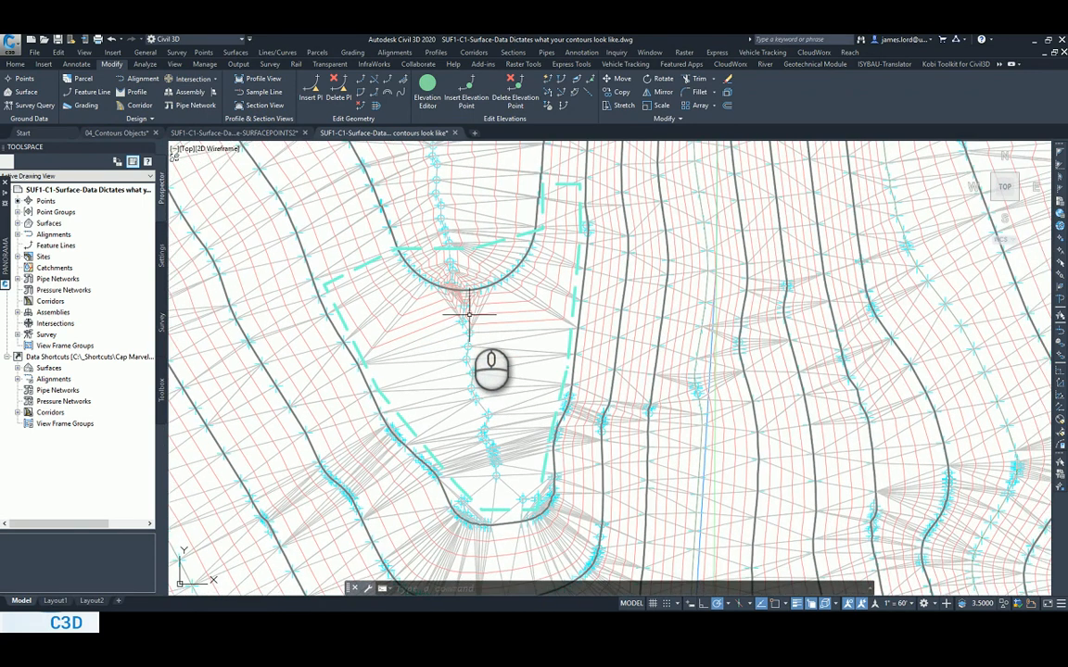
{"action": "scroll", "coordinate": [468, 313], "scroll_direction": "up", "scroll_amount": 2}
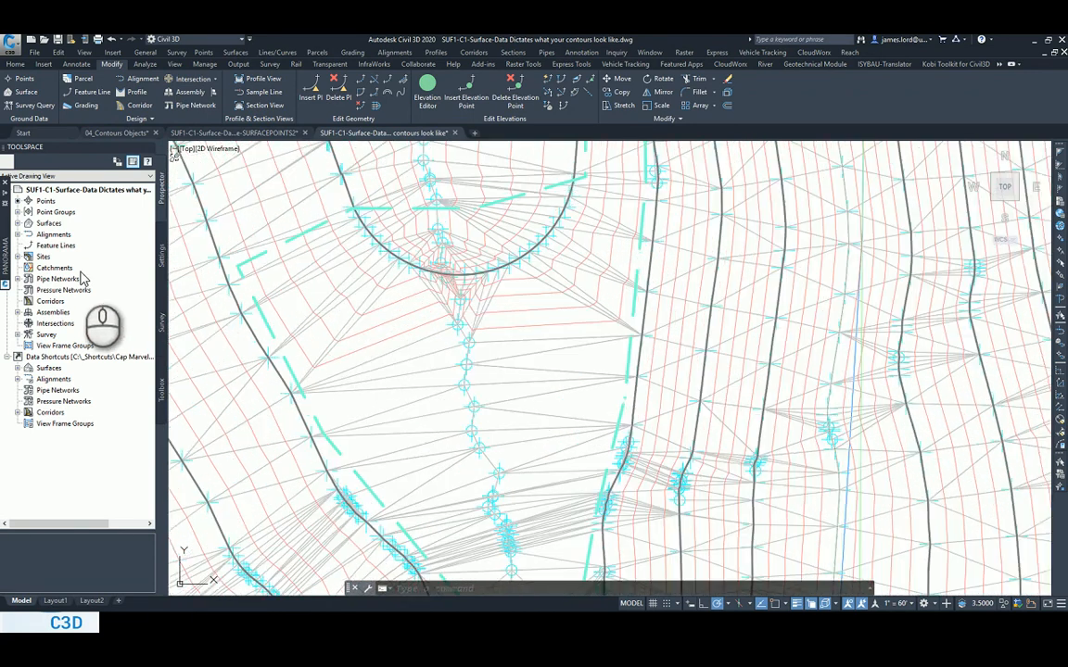
Review the flat-area minimizing options for adding contour data to the ExTopo surface, without adding any contours.
{"action": "left_click", "coordinate": [18, 224]}
{"action": "left_click", "coordinate": [37, 246]}
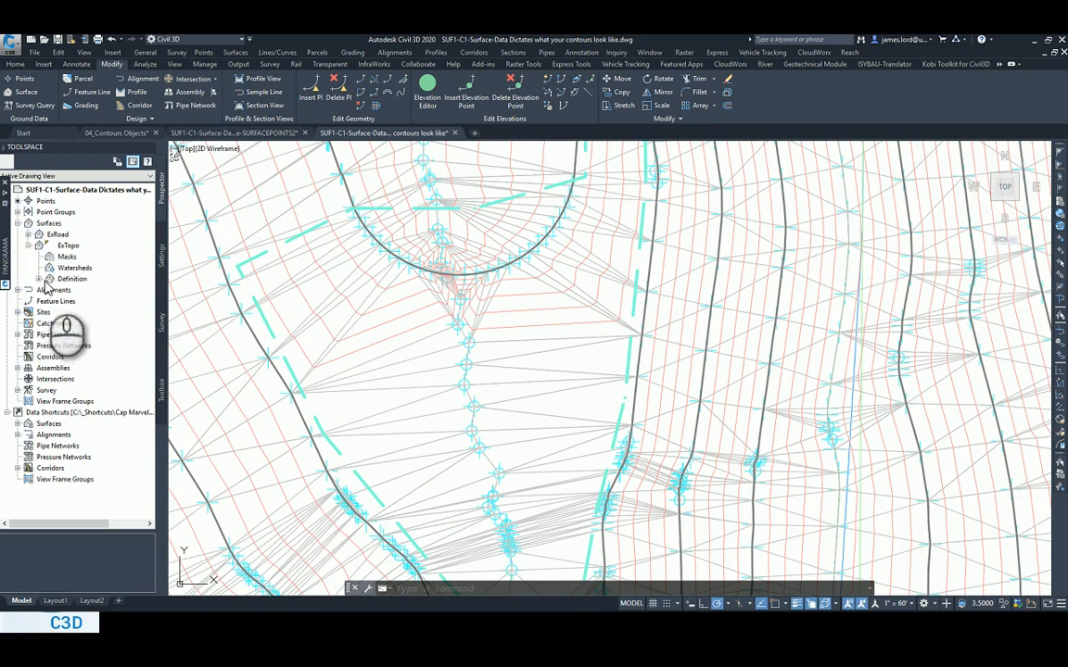
{"action": "left_click", "coordinate": [39, 279]}
{"action": "right_click", "coordinate": [93, 314]}
{"action": "left_click", "coordinate": [114, 320]}
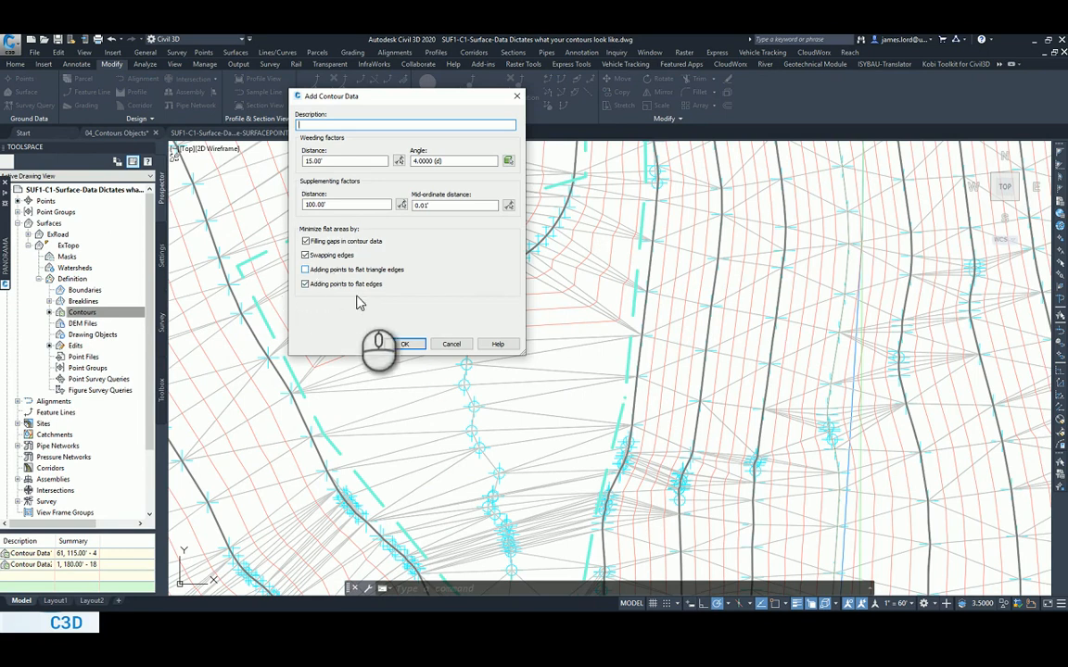
{"action": "left_click", "coordinate": [417, 343]}
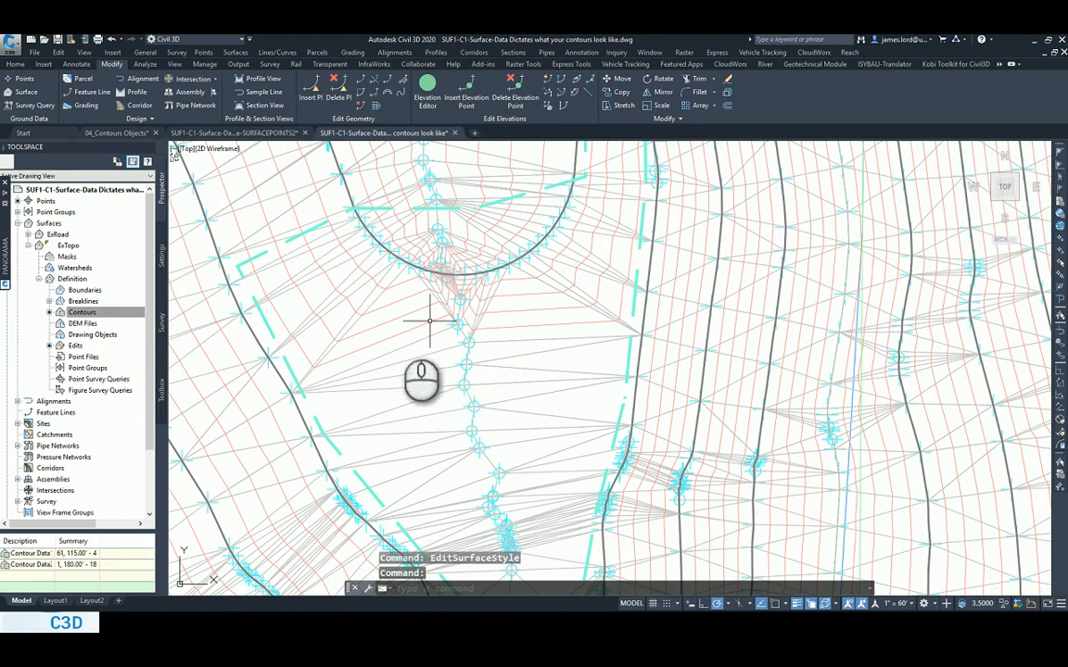
Select the ExTopo surface and look over its surface edit commands, including Delete Point.
{"action": "left_click", "coordinate": [478, 345]}
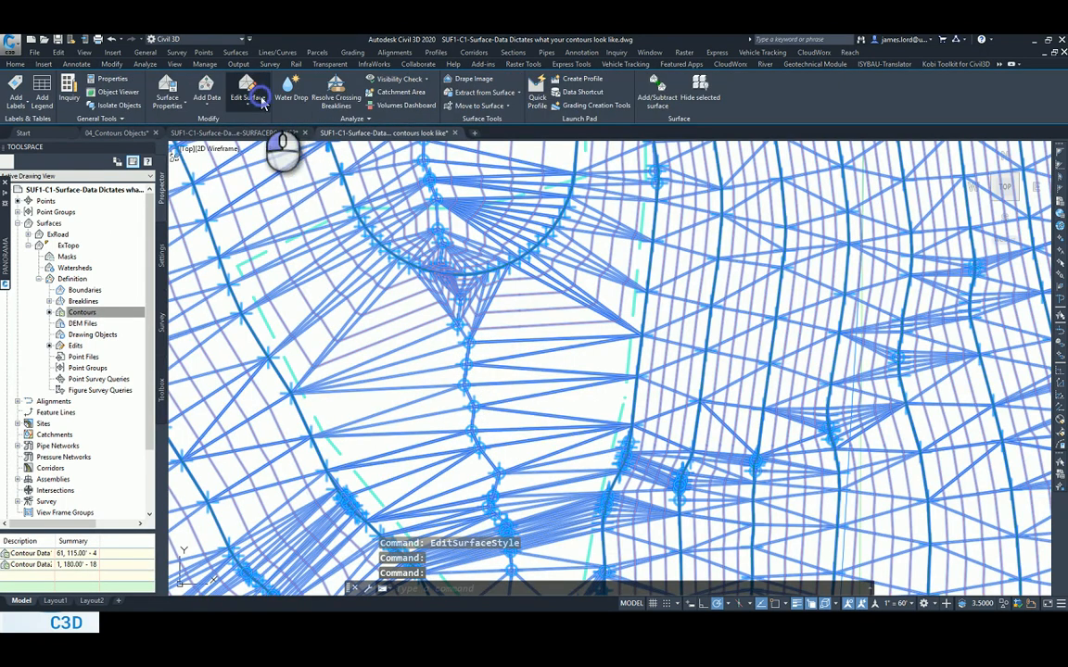
{"action": "left_click", "coordinate": [260, 101]}
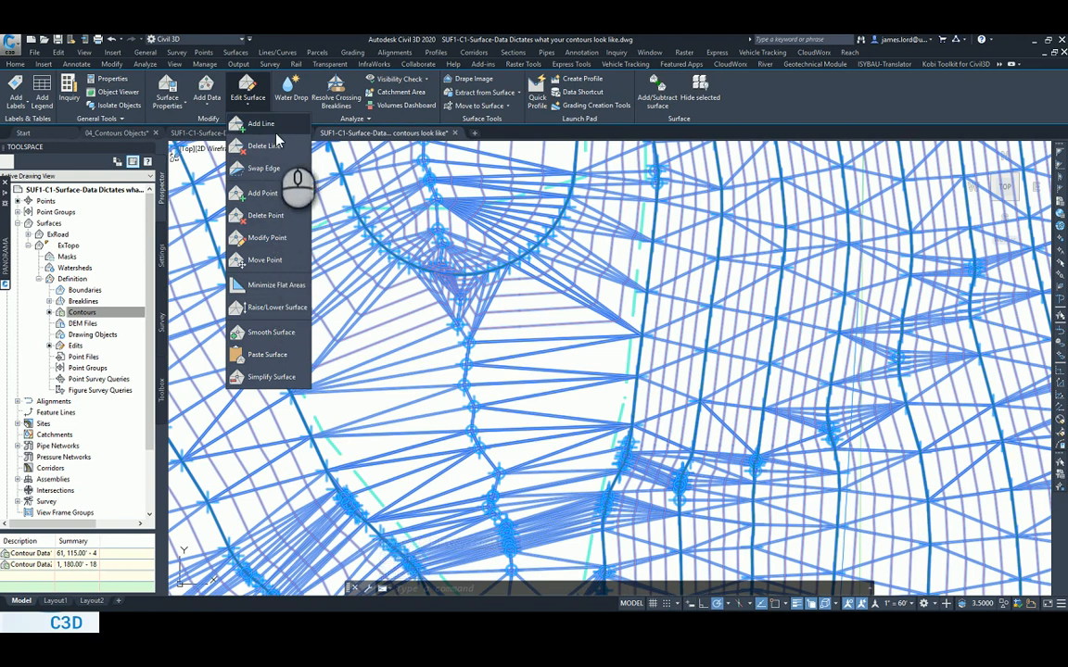
{"action": "left_click", "coordinate": [300, 214]}
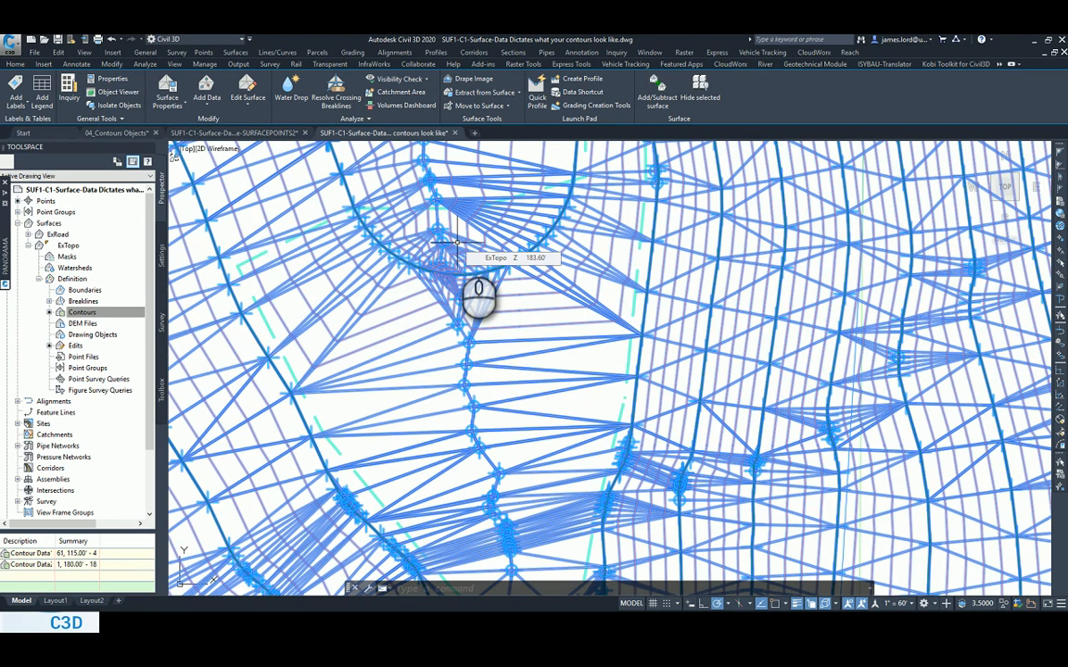
{"action": "left_click", "coordinate": [463, 305]}
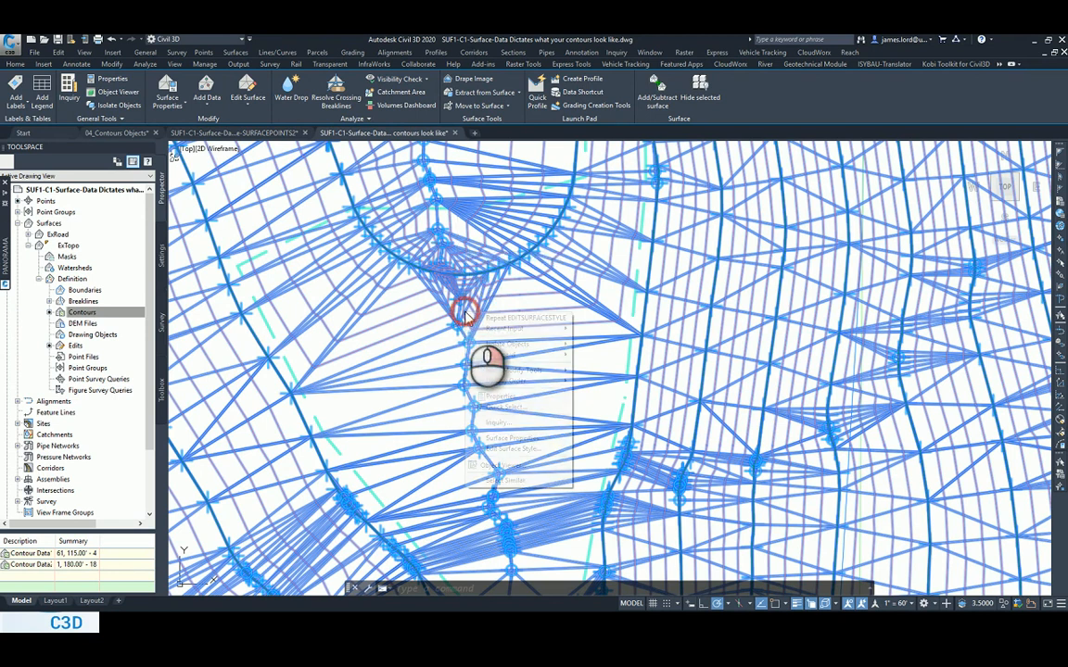
{"action": "right_click", "coordinate": [466, 318]}
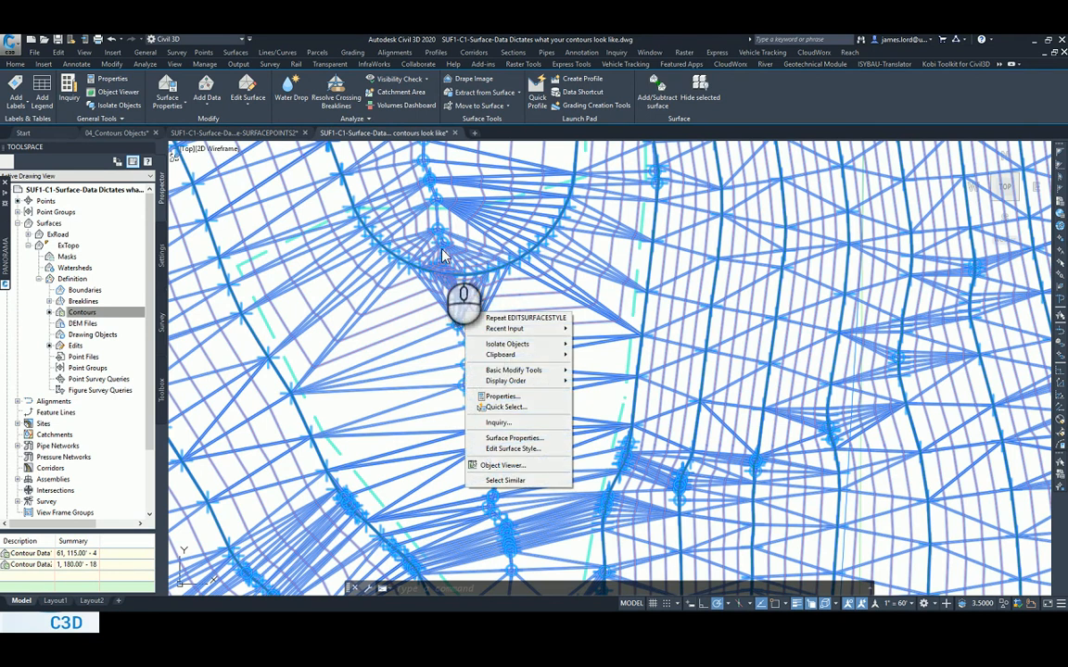
{"action": "left_click", "coordinate": [370, 246]}
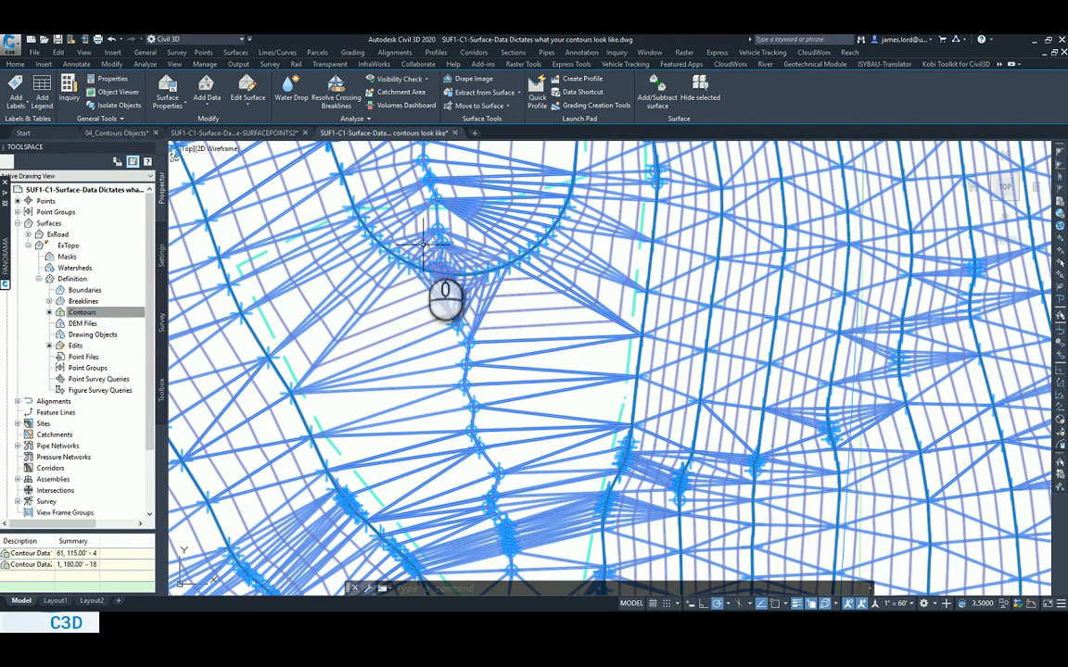
Open the ExTopo surface's properties and select the first Minimize flat areas operation in its definition.
{"action": "right_click", "coordinate": [67, 245]}
{"action": "left_click", "coordinate": [119, 255]}
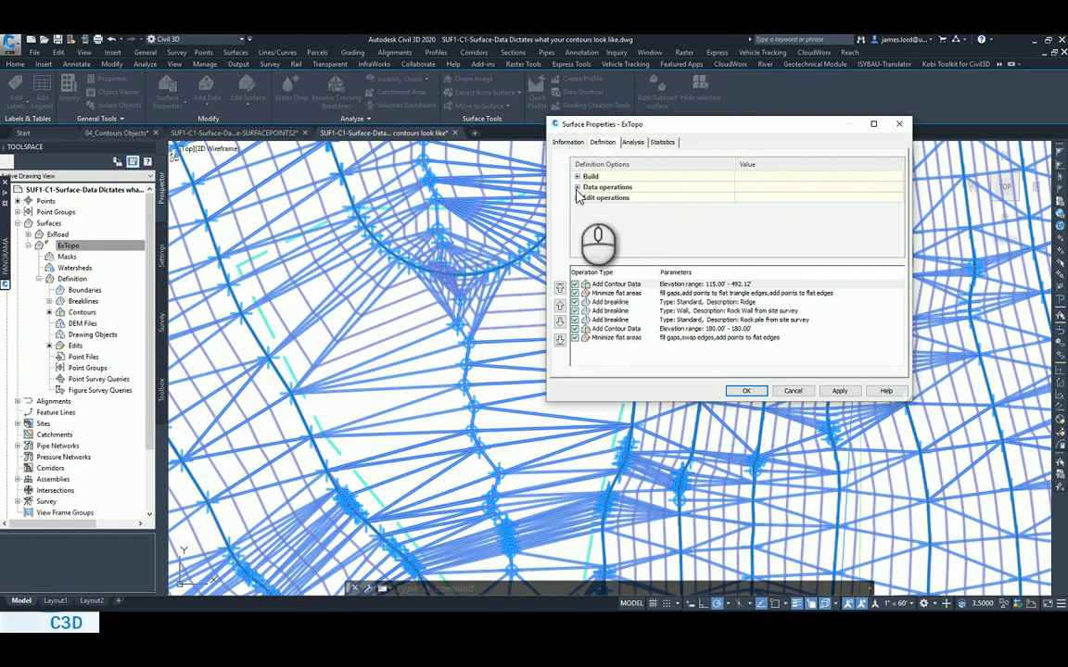
{"action": "left_click_drag", "start_coordinate": [722, 124], "coordinate": [665, 67]}
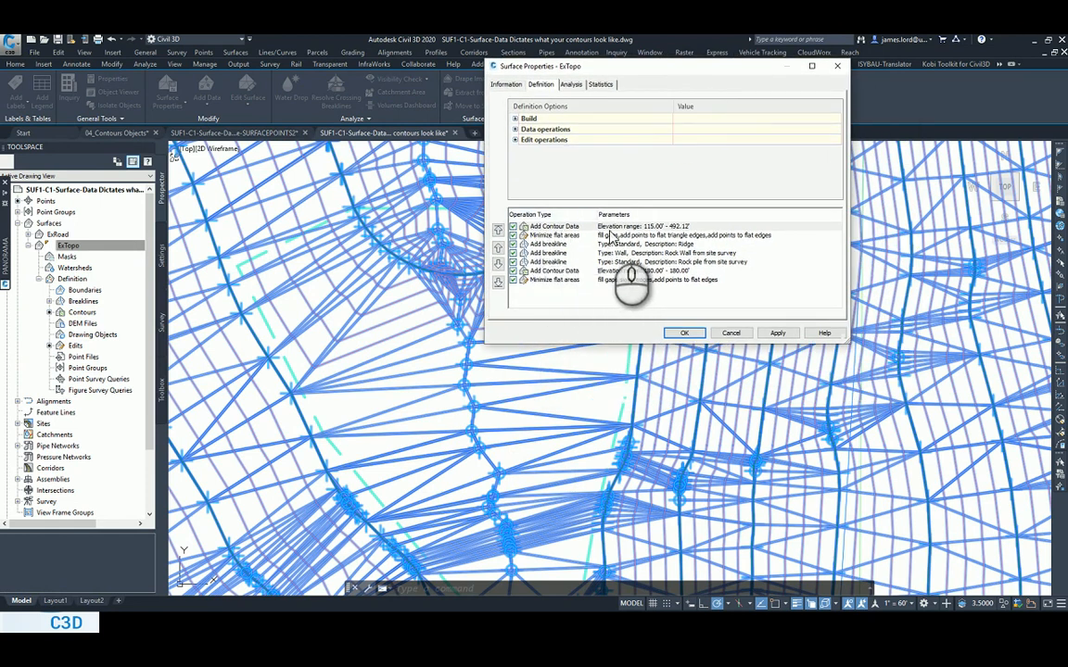
{"action": "left_click", "coordinate": [573, 237]}
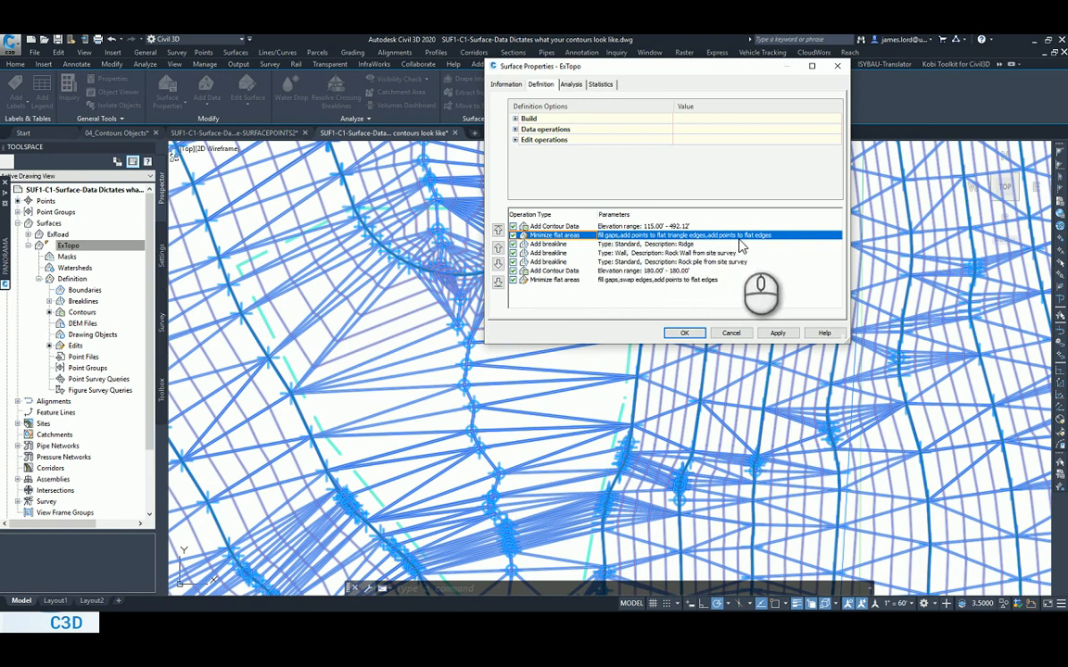
Switch to the PowerPoint slide show and advance to the best-practice slide on adding contour data.
{"action": "key", "text": "alt+Tab"}
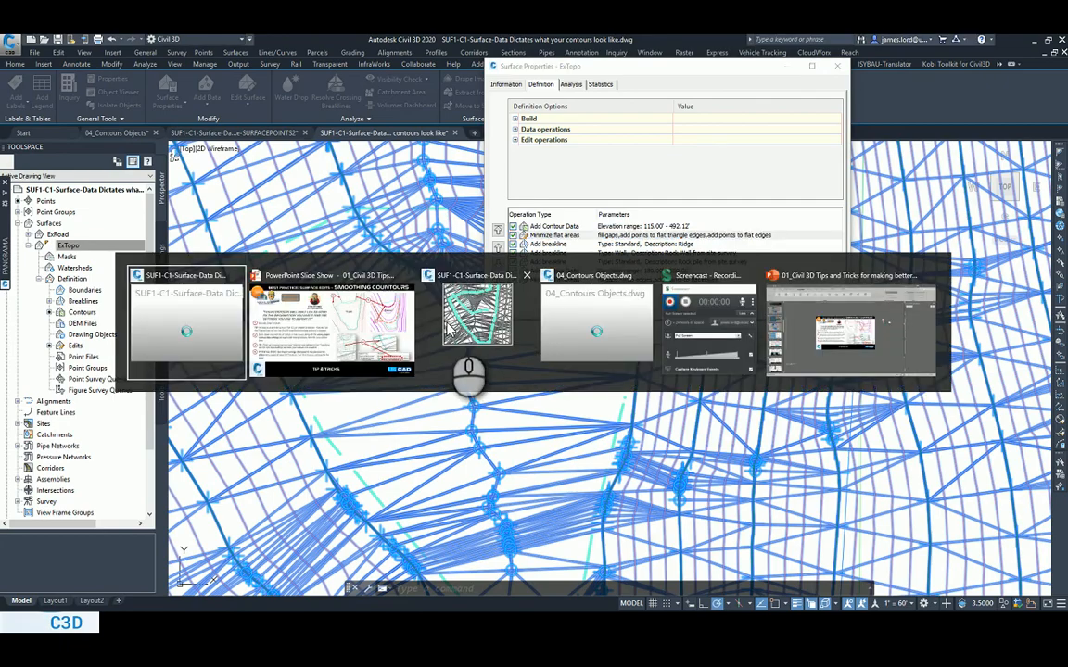
{"action": "key", "text": "alt+Tab"}
{"action": "key", "text": "Right"}
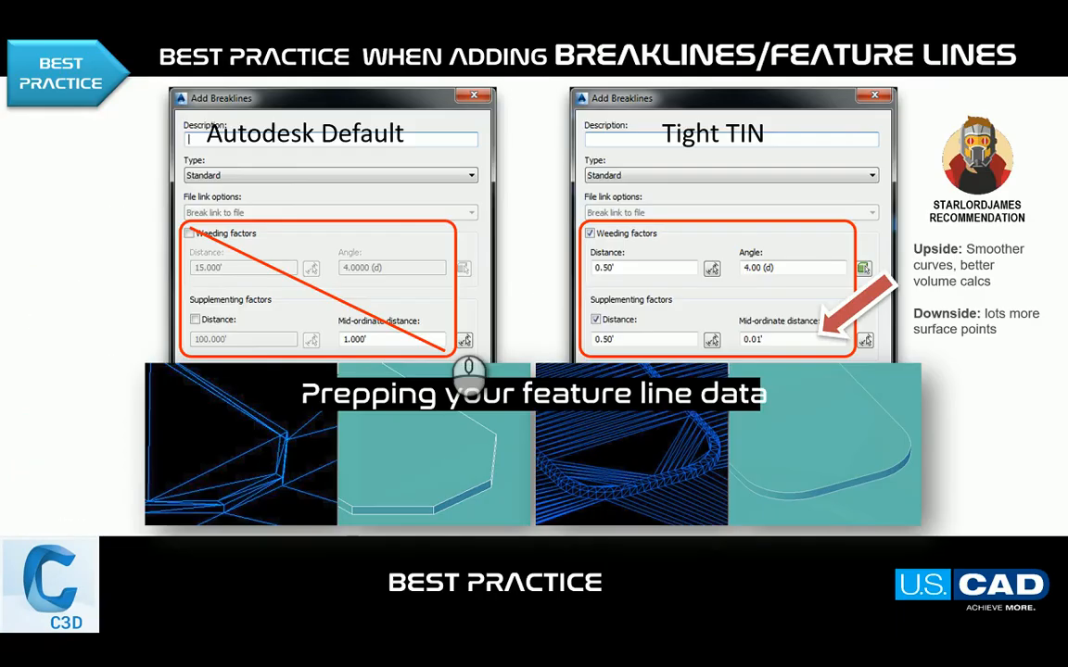
{"action": "key", "text": "Right"}
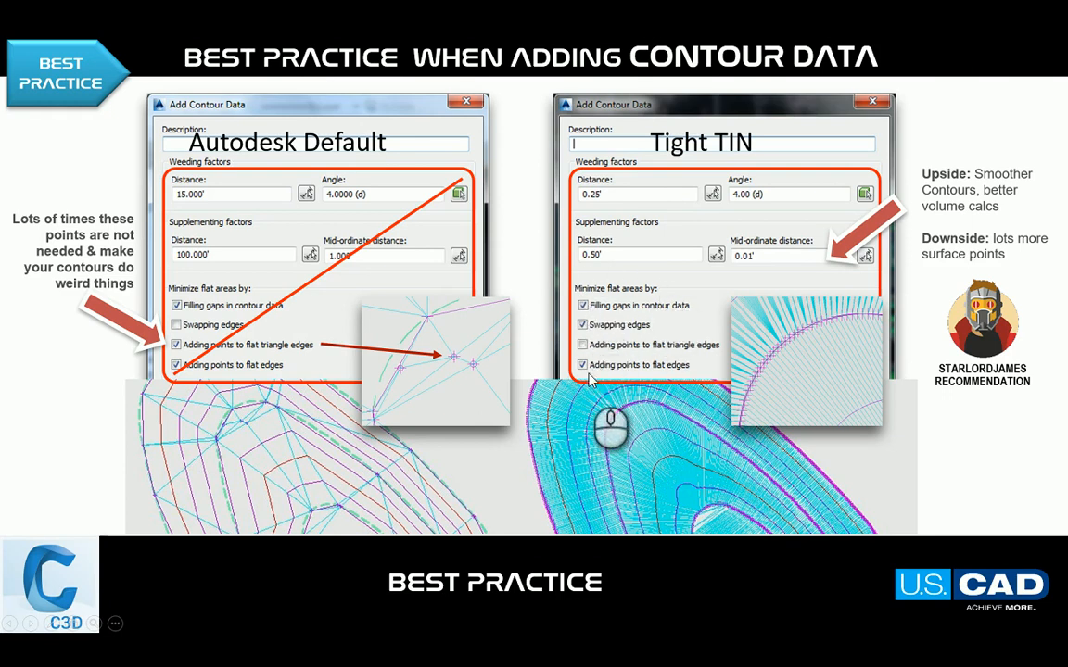
Return to Civil 3D, turn off the first Minimize flat areas operation and rebuild the ExTopo surface.
{"action": "key", "text": "alt+Tab"}
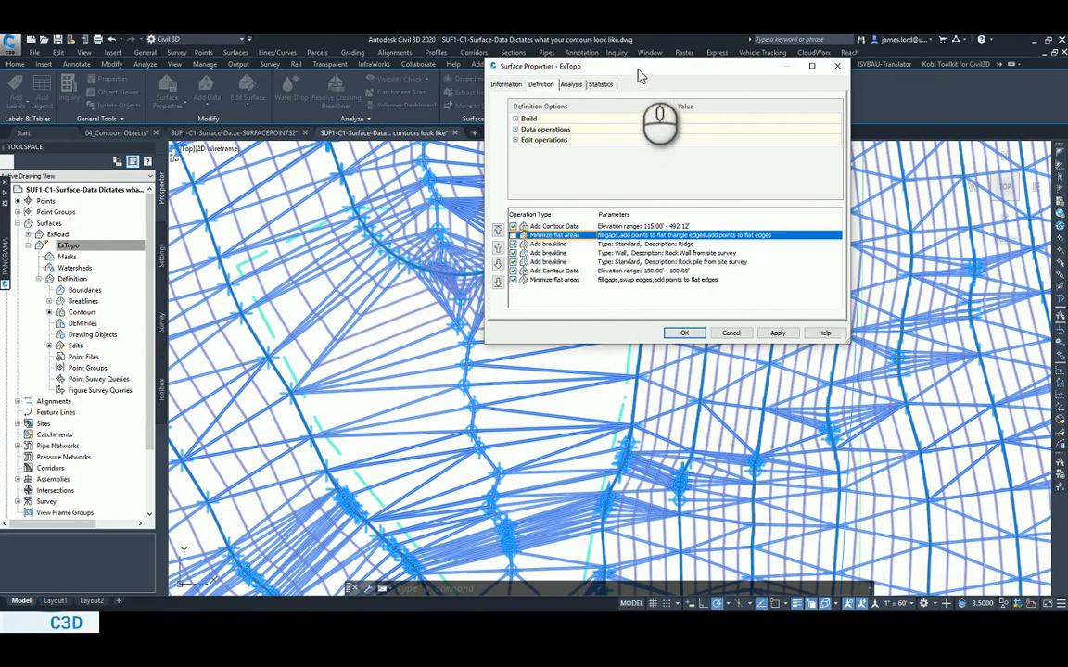
{"action": "left_click_drag", "start_coordinate": [573, 65], "coordinate": [781, 69]}
{"action": "left_click", "coordinate": [919, 326]}
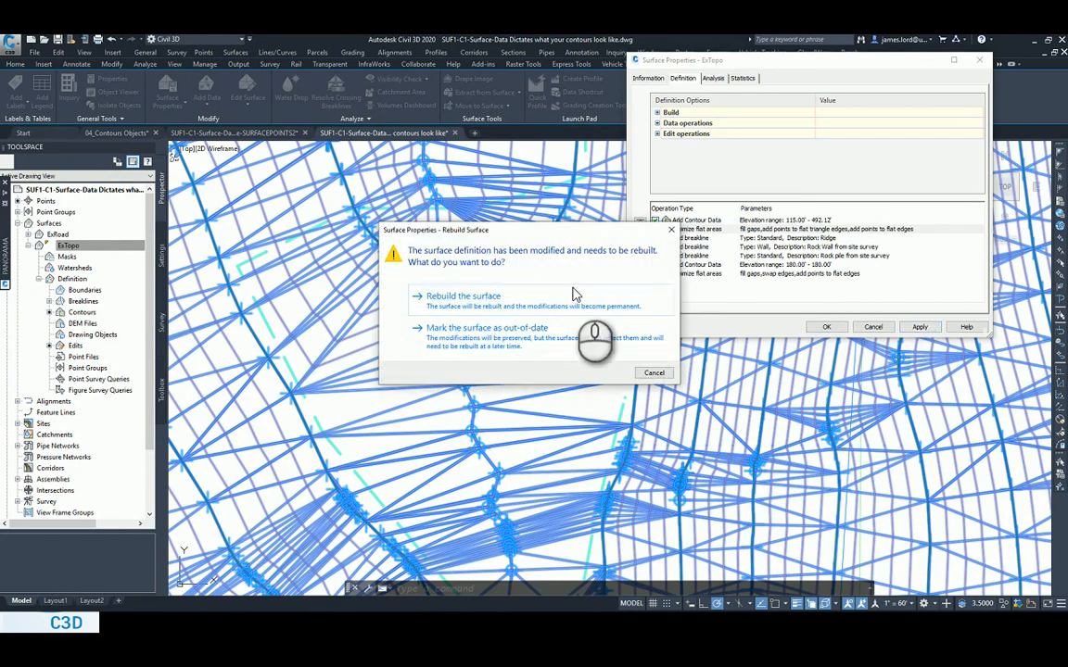
{"action": "left_click", "coordinate": [498, 308]}
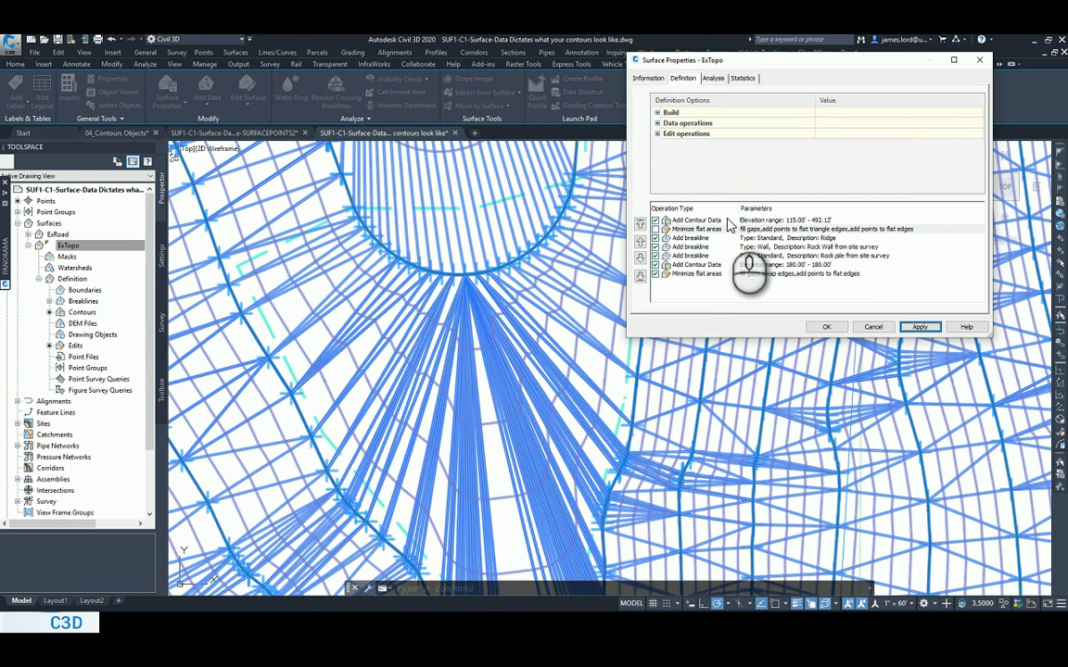
Review the first contour data and flat-area operations against the best-practice slide, and close the ExTopo surface properties.
{"action": "left_click", "coordinate": [693, 229]}
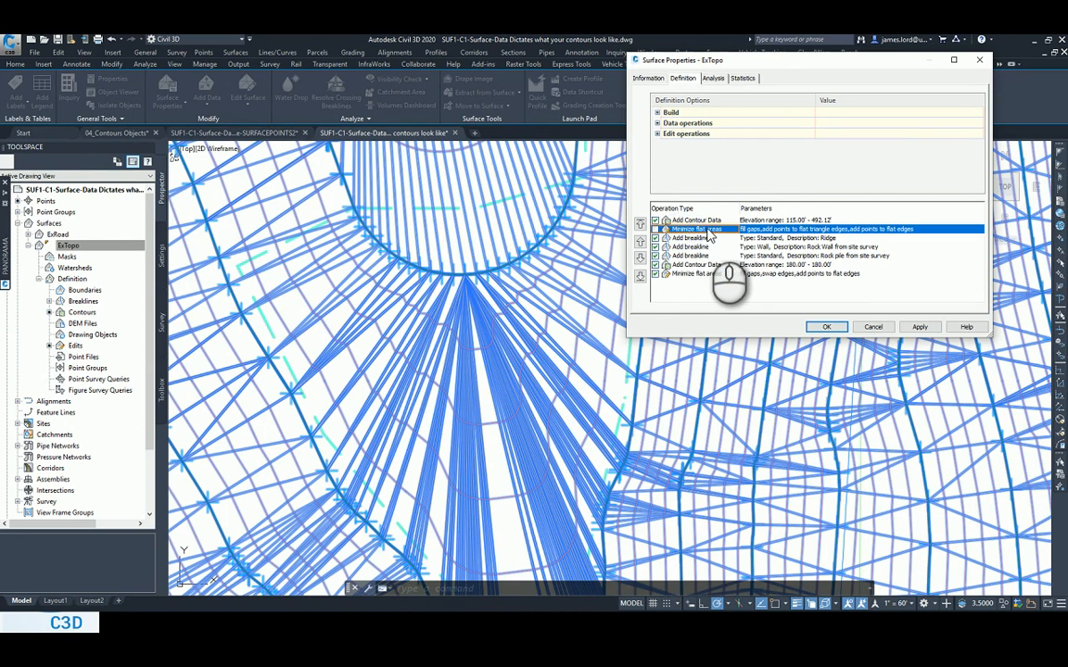
{"action": "left_click", "coordinate": [683, 221]}
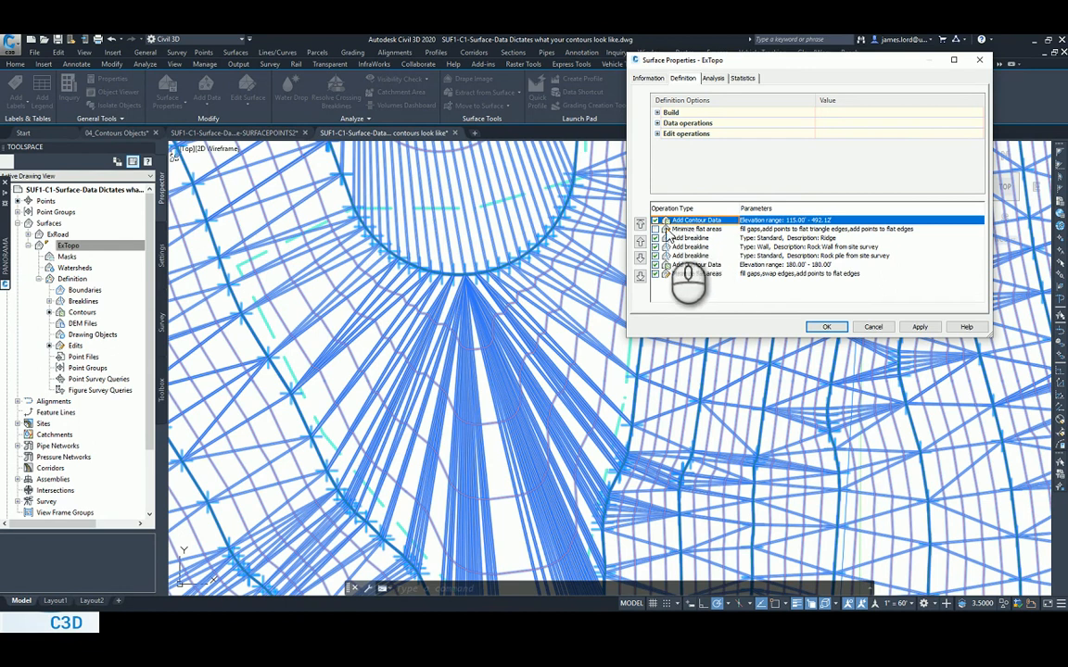
{"action": "left_click", "coordinate": [693, 229]}
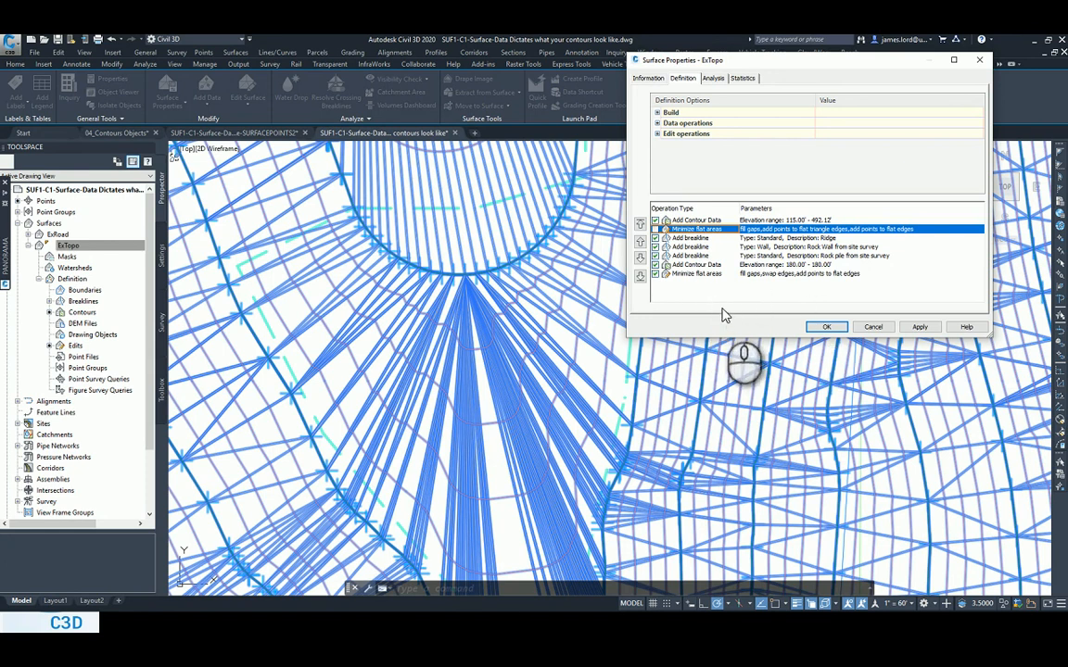
{"action": "key", "text": "alt+Tab"}
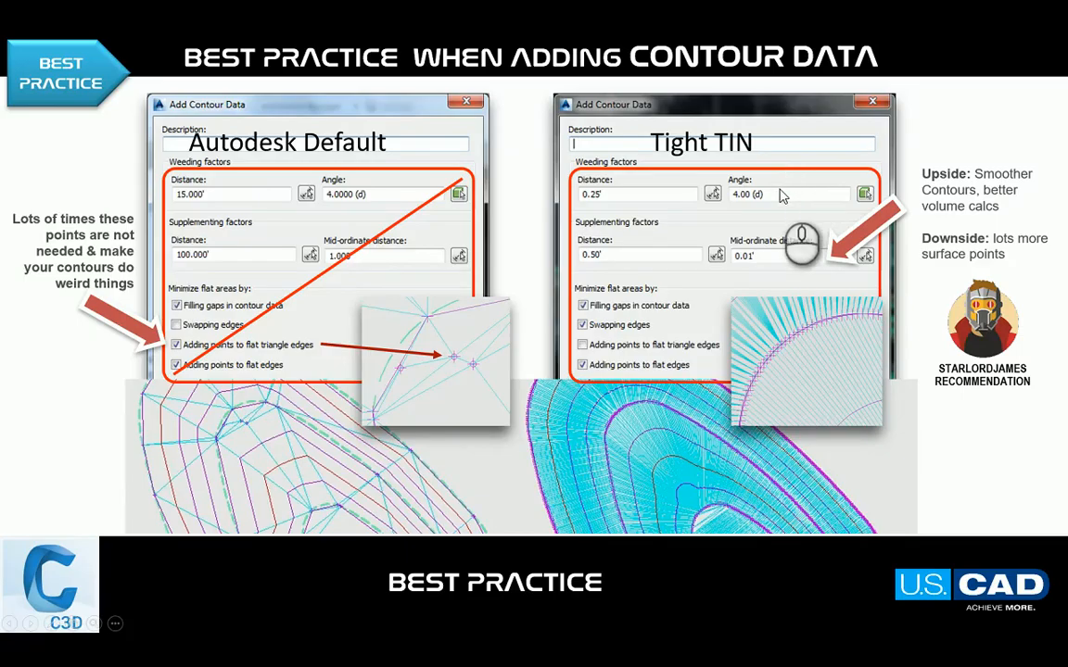
{"action": "key", "text": "alt+Tab"}
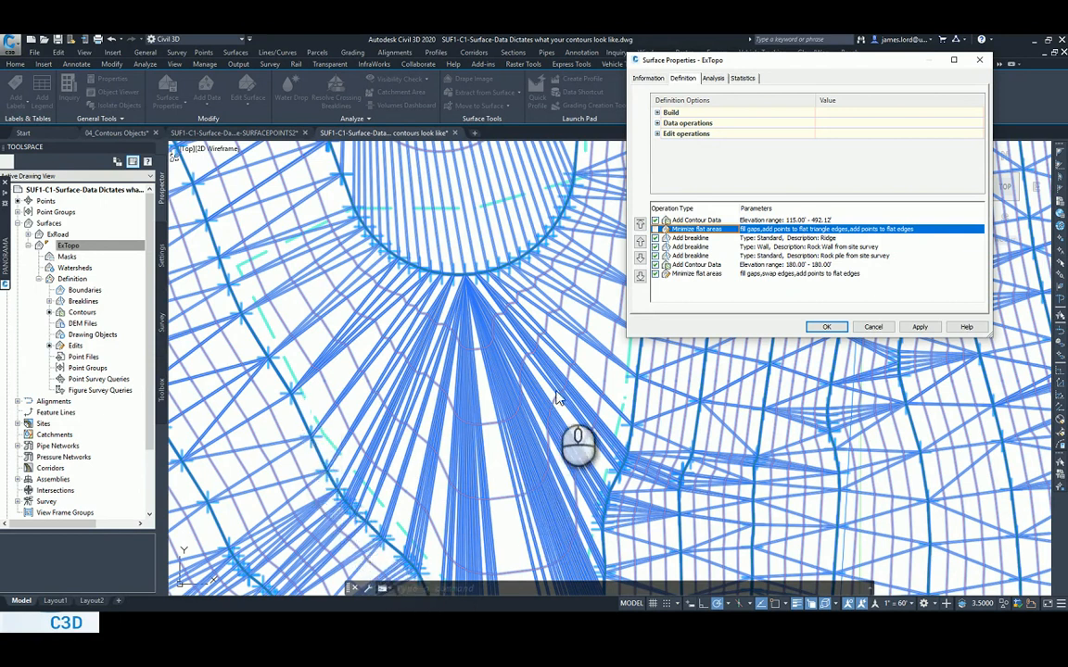
{"action": "left_click", "coordinate": [863, 326]}
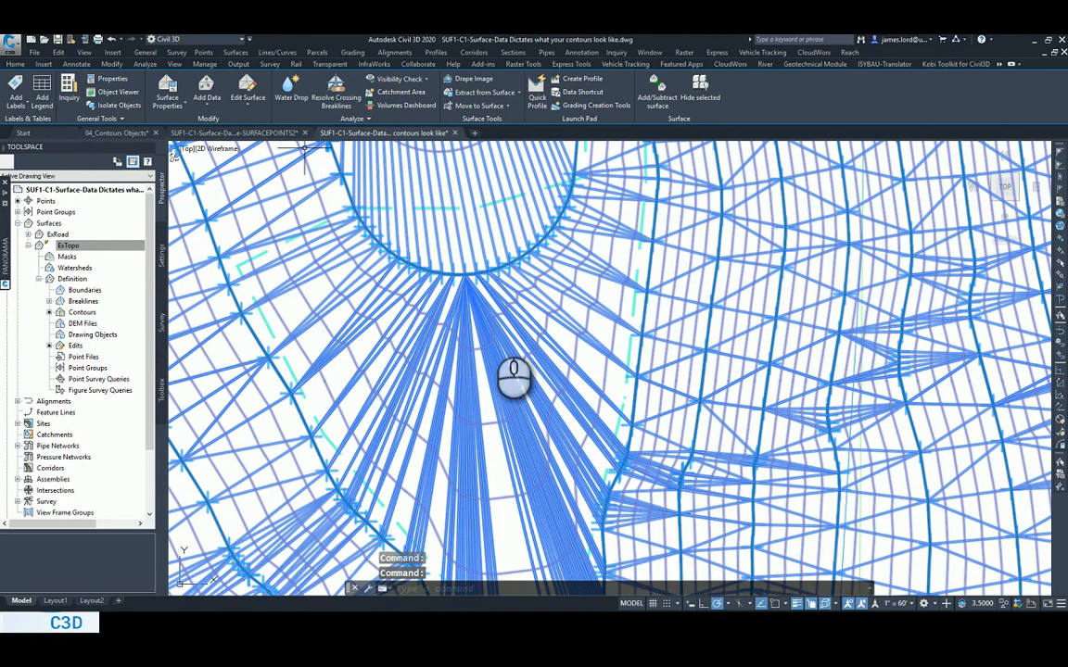
Compare the triangulation in the SURFACEPOINTS2 drawing with that in the "contours look like" drawing around the dashed boundary.
{"action": "left_click", "coordinate": [234, 132]}
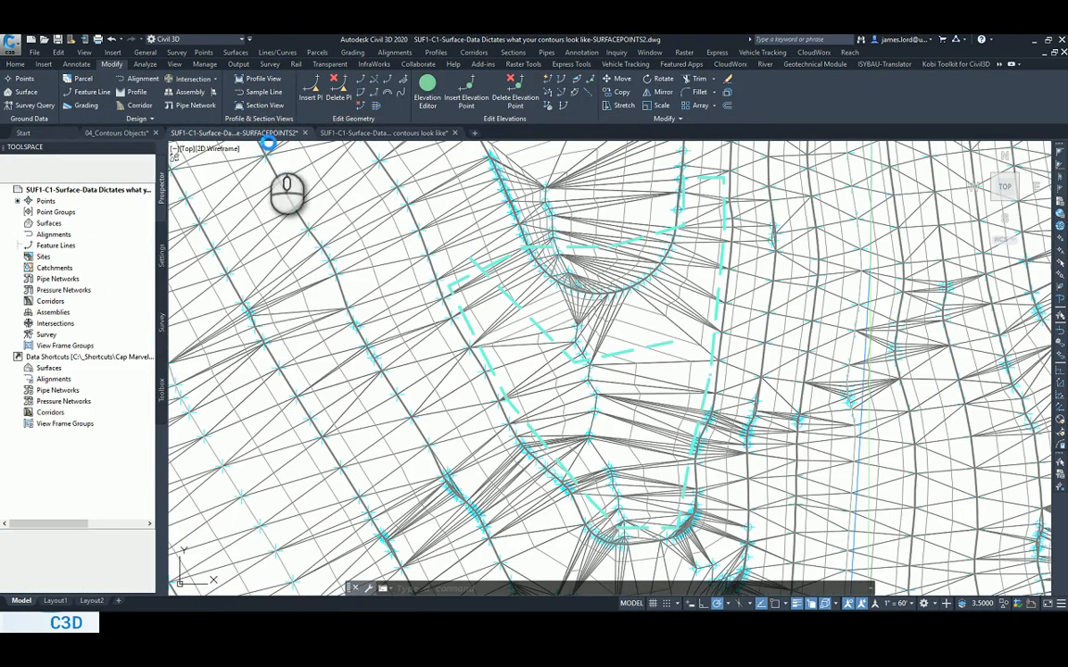
{"action": "left_click", "coordinate": [386, 135]}
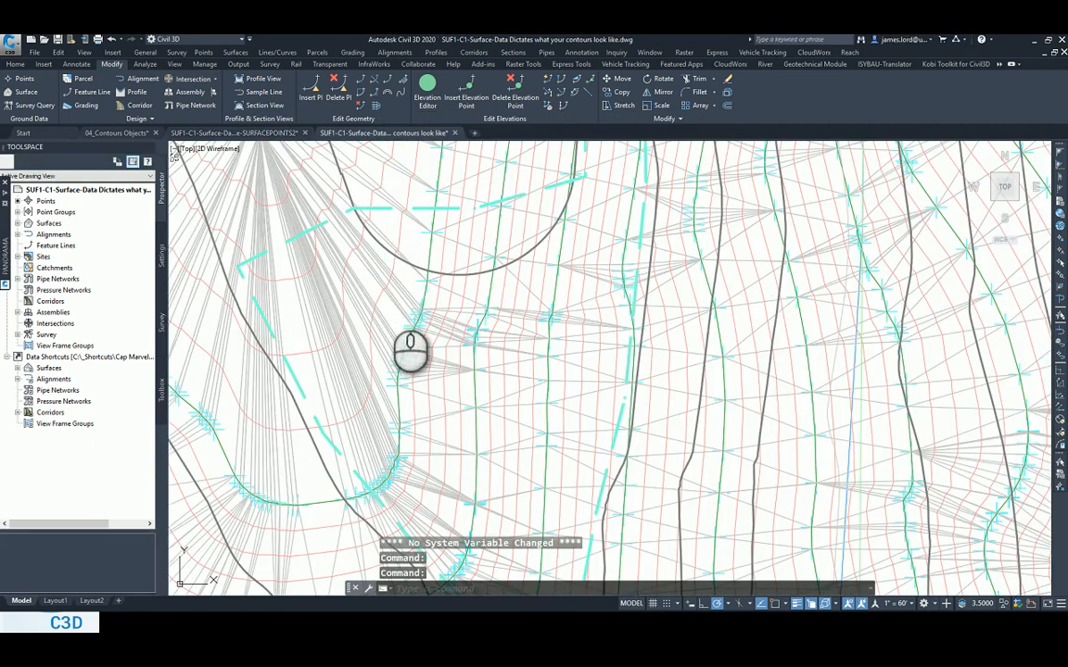
{"action": "scroll", "coordinate": [388, 297], "scroll_direction": "down", "scroll_amount": 5}
{"action": "scroll", "coordinate": [389, 296], "scroll_direction": "down", "scroll_amount": 3}
{"action": "key", "text": "Escape"}
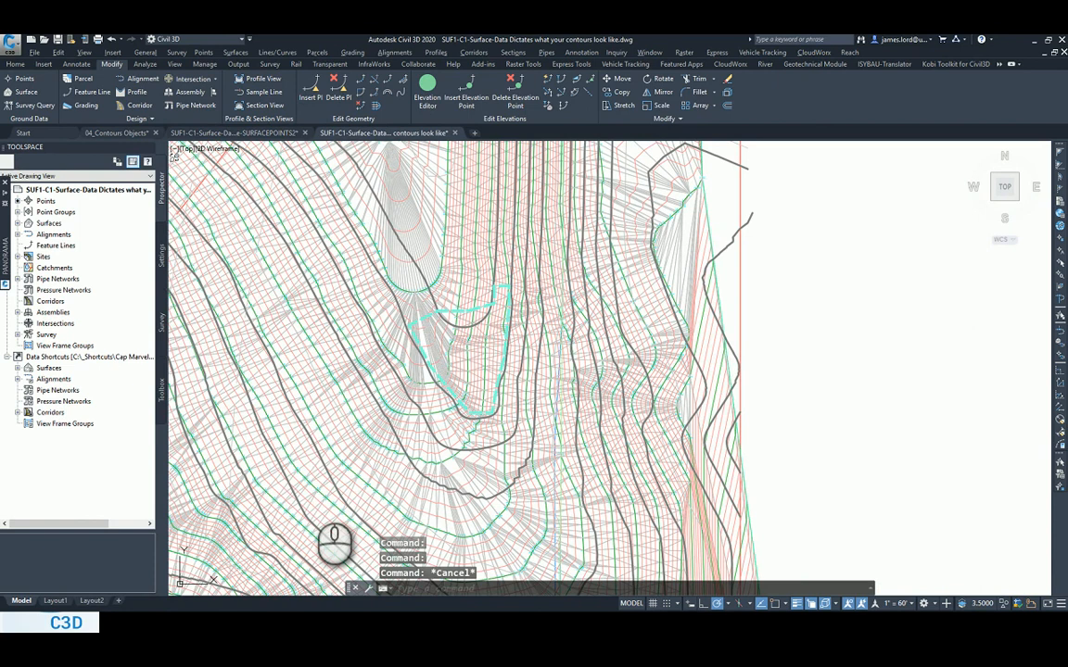
Switch to the SURFACEPOINTSfinish drawing and examine the ExTopo contours and the red dashed polyline along the inner contour.
{"action": "key", "text": "alt+Tab"}
{"action": "key", "text": "alt+Tab"}
{"action": "key", "text": "alt+Tab"}
{"action": "key", "text": "alt+Tab"}
{"action": "key", "text": "alt+Tab"}
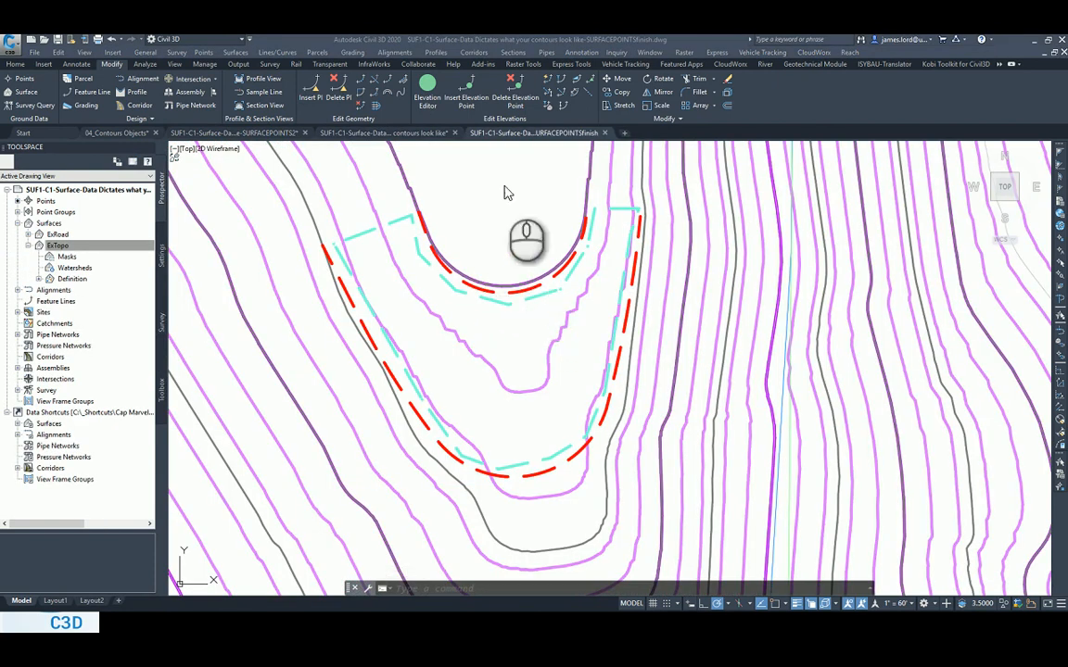
{"action": "left_click", "coordinate": [419, 198]}
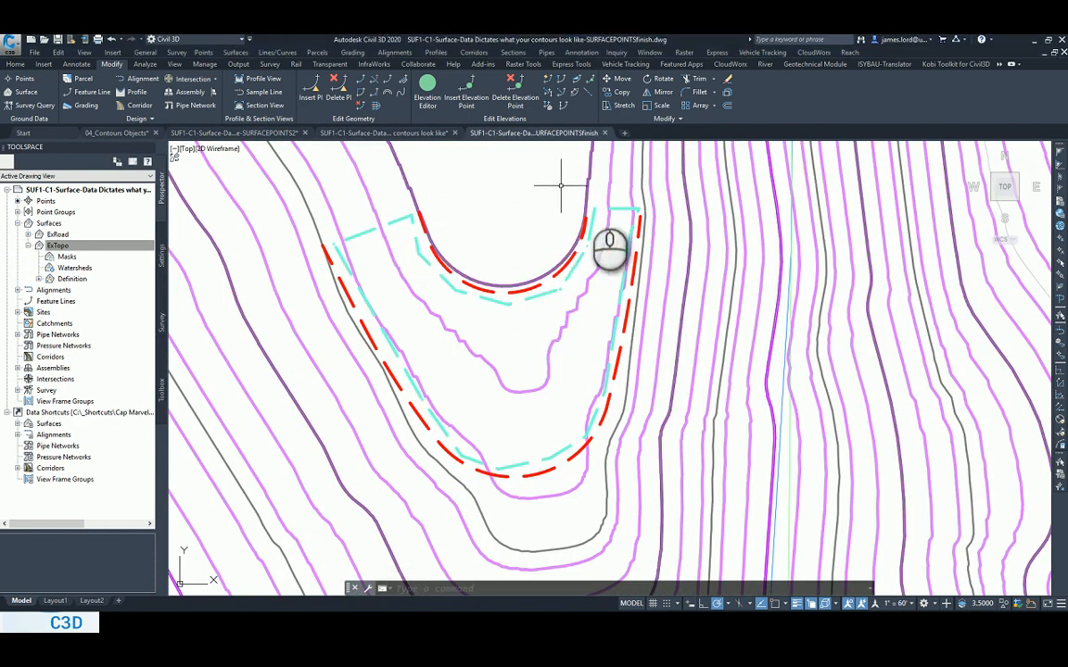
{"action": "left_click", "coordinate": [603, 198]}
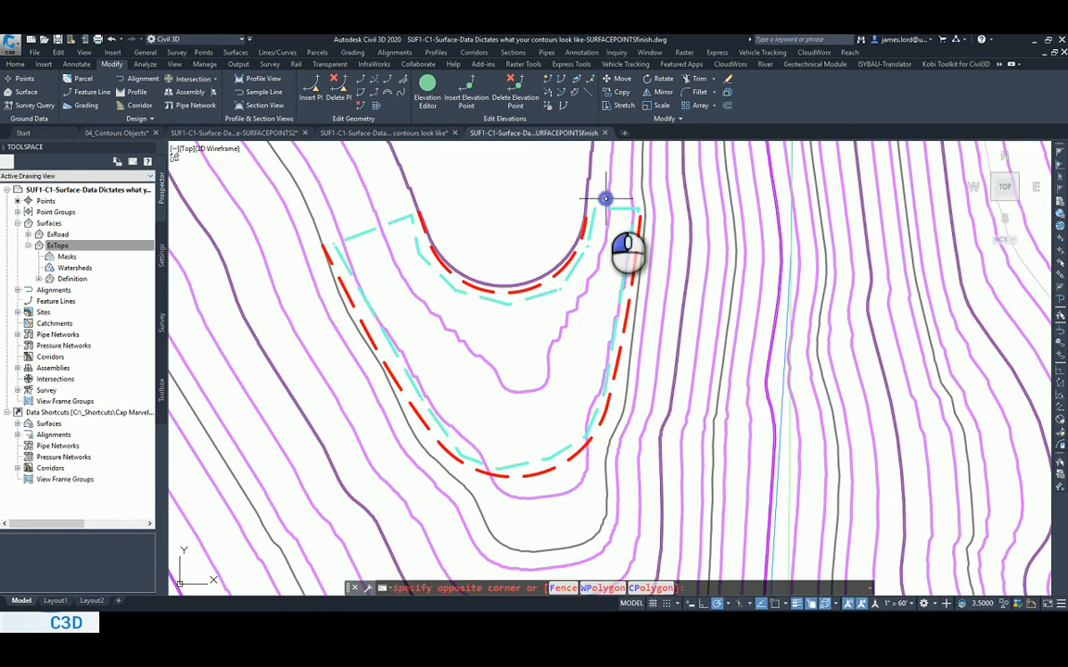
{"action": "left_click", "coordinate": [605, 197]}
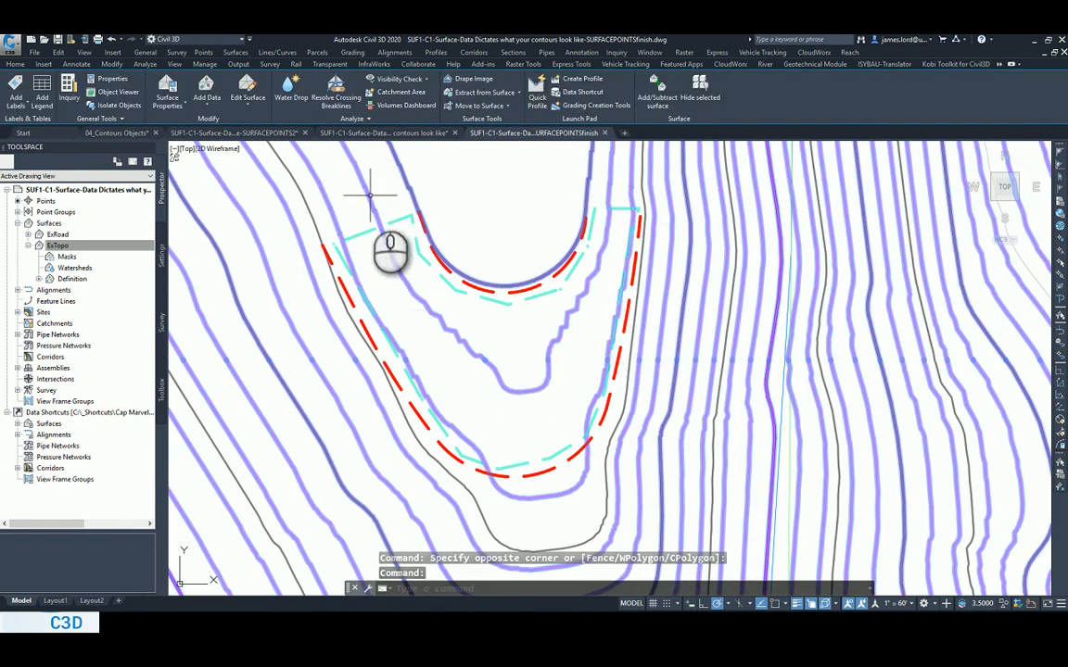
{"action": "key", "text": "Escape"}
{"action": "key", "text": "Escape"}
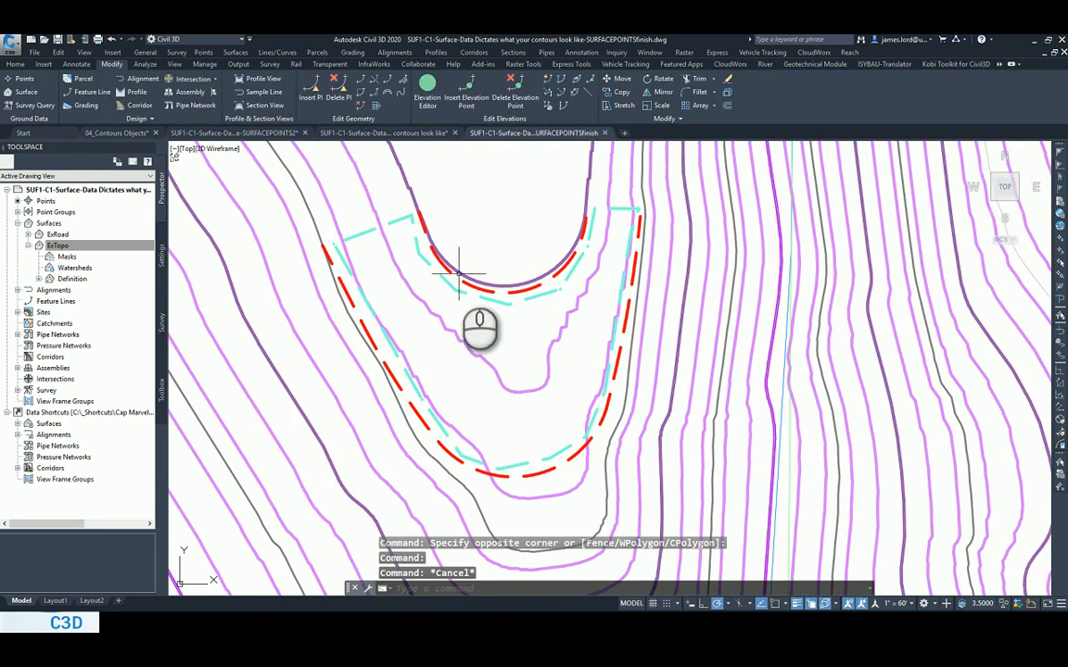
{"action": "left_click", "coordinate": [447, 271]}
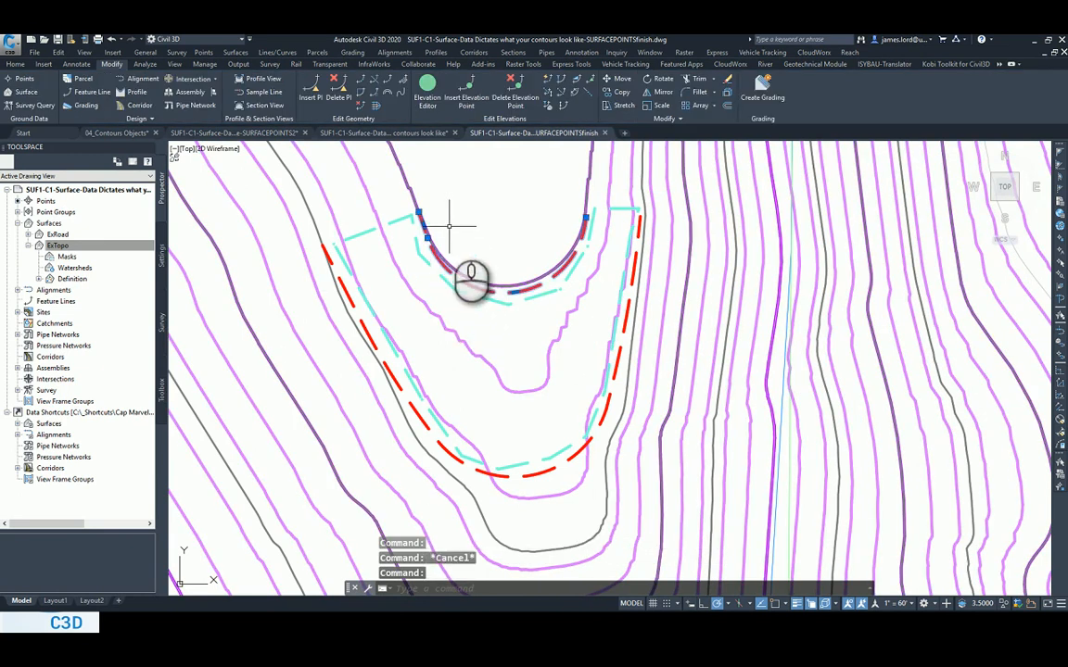
{"action": "scroll", "coordinate": [449, 225], "scroll_direction": "up", "scroll_amount": 4}
{"action": "key", "text": "Escape"}
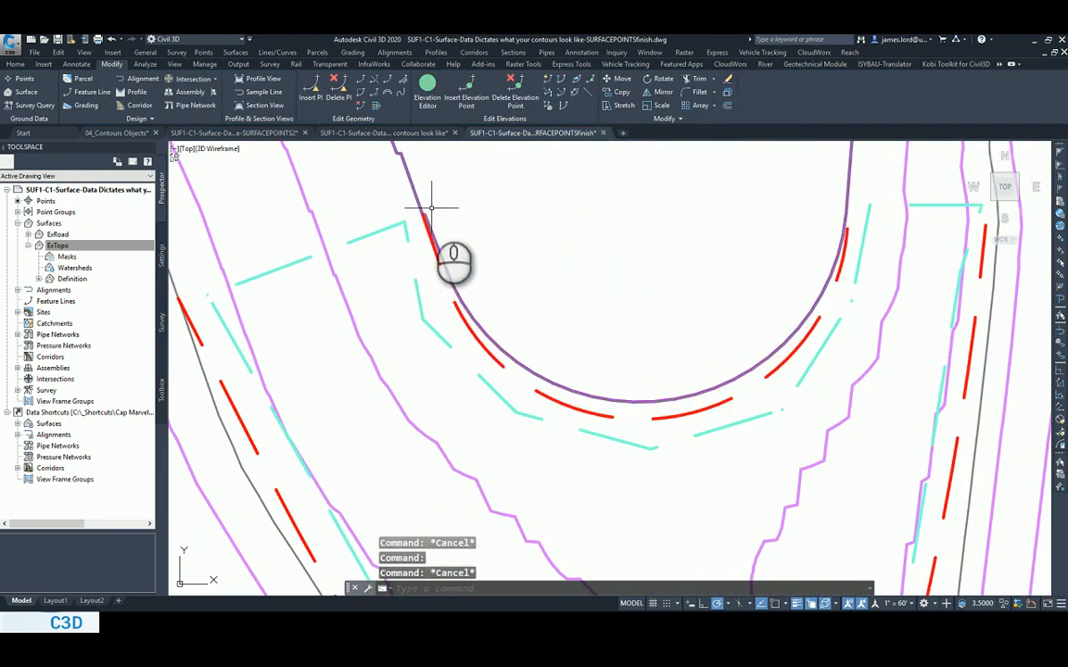
Draw a one-segment test polyline about 28.5 ft long starting from a vertex on the inner contour.
{"action": "type", "text": "pl"}
{"action": "key", "text": "Return"}
{"action": "middle_click_drag", "start_coordinate": [418, 184], "coordinate": [475, 262]}
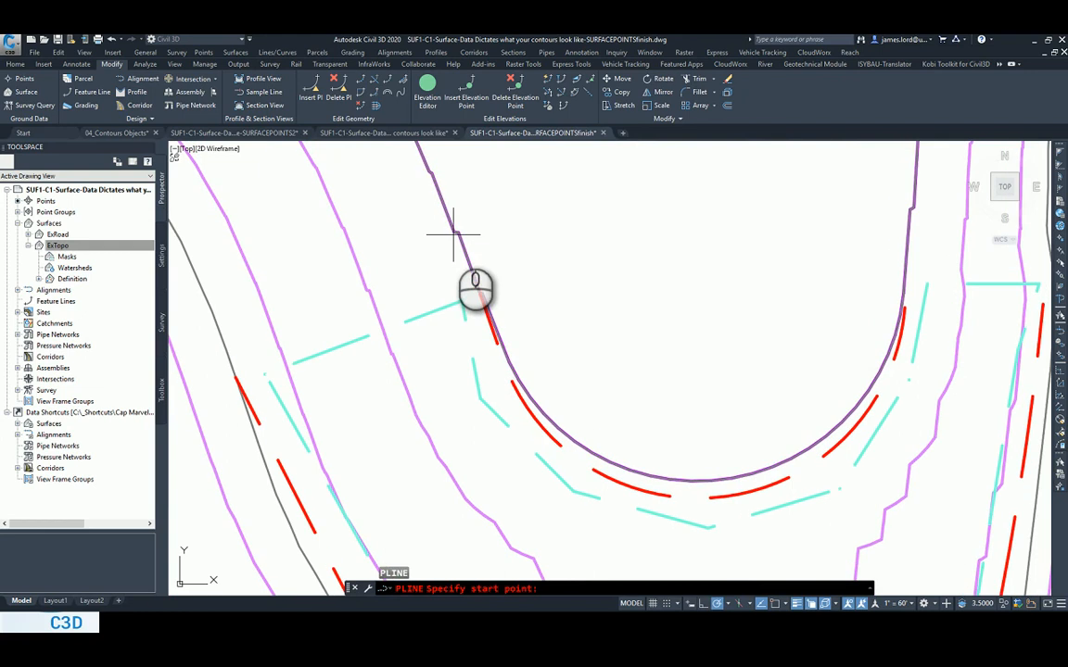
{"action": "left_click", "coordinate": [455, 232]}
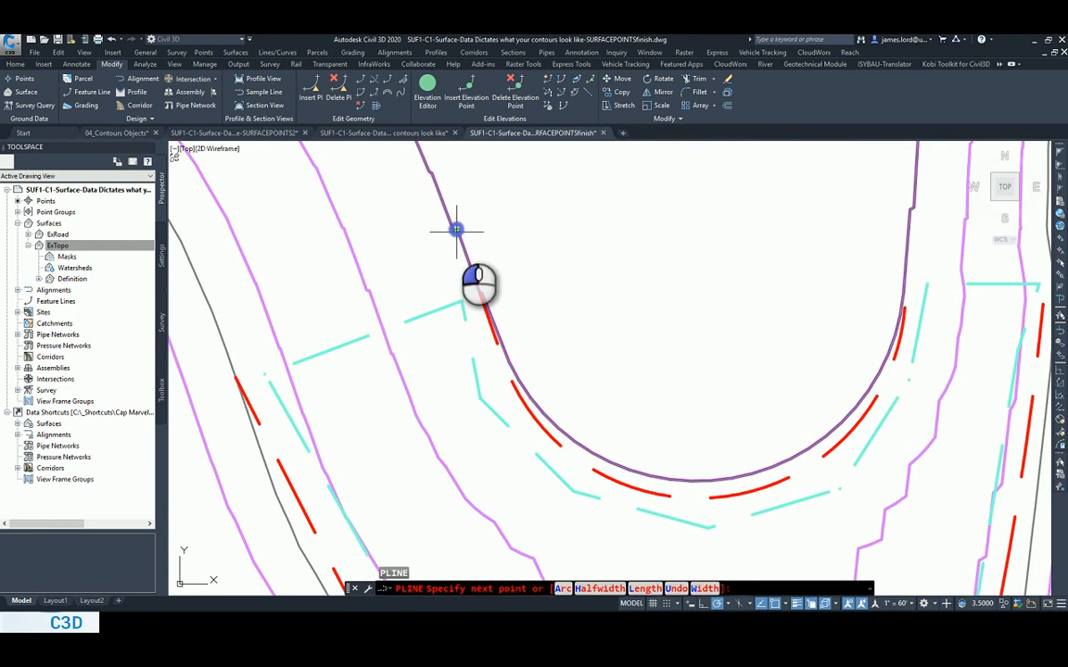
{"action": "key", "text": "Escape"}
Check the test polyline's elevation in its properties and erase the polyline.
{"action": "left_click", "coordinate": [614, 271]}
{"action": "right_click", "coordinate": [615, 202]}
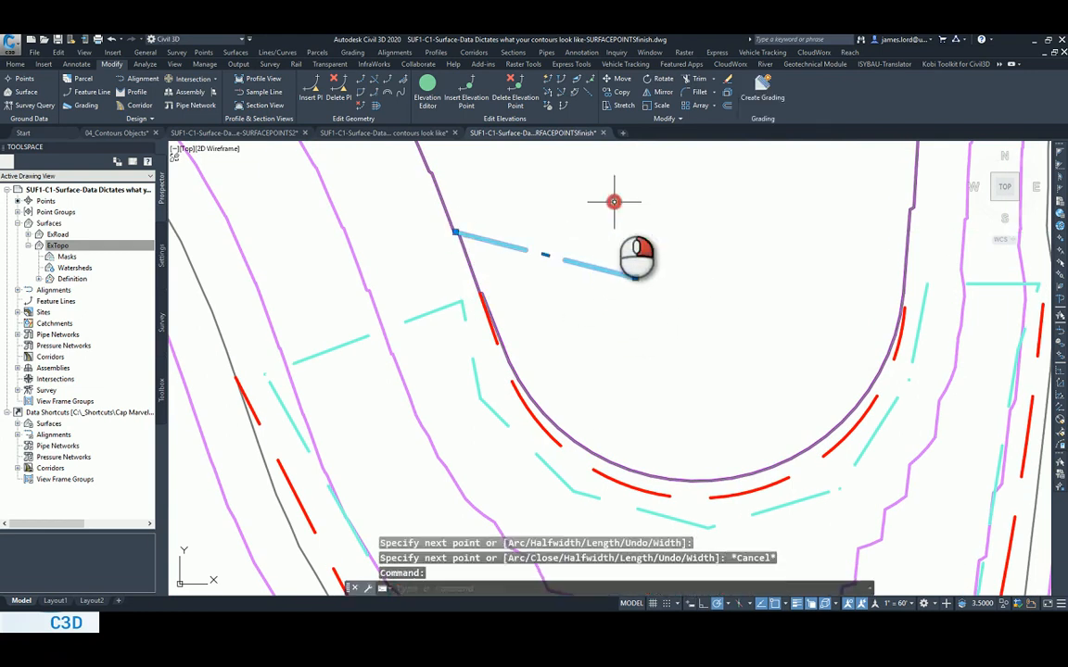
{"action": "left_click", "coordinate": [652, 288]}
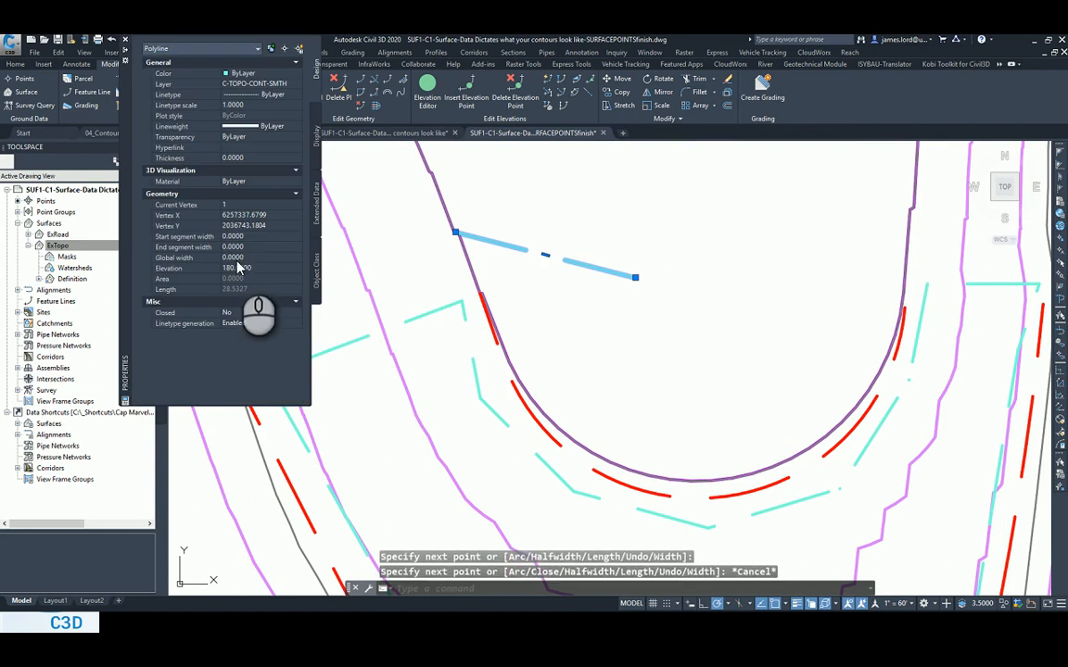
{"action": "left_click", "coordinate": [127, 43]}
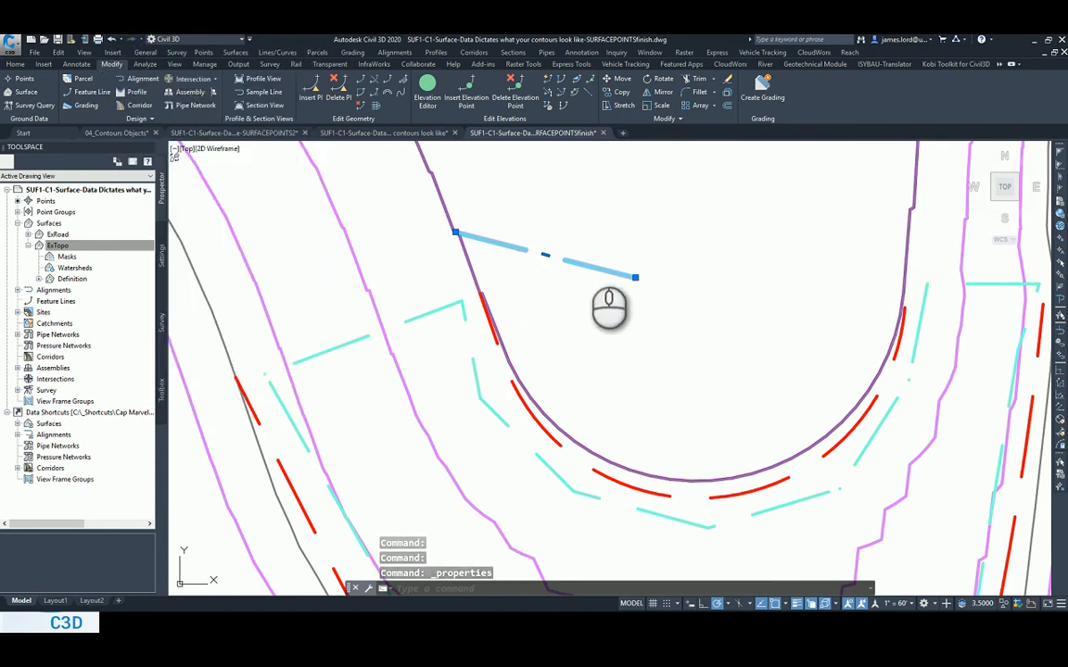
{"action": "key", "text": "Delete"}
Examine the inner red dashed polyline's grips and the vertices of the outer source contour polyline around the flat area.
{"action": "scroll", "coordinate": [586, 252], "scroll_direction": "down", "scroll_amount": 5}
{"action": "scroll", "coordinate": [513, 297], "scroll_direction": "up", "scroll_amount": 3}
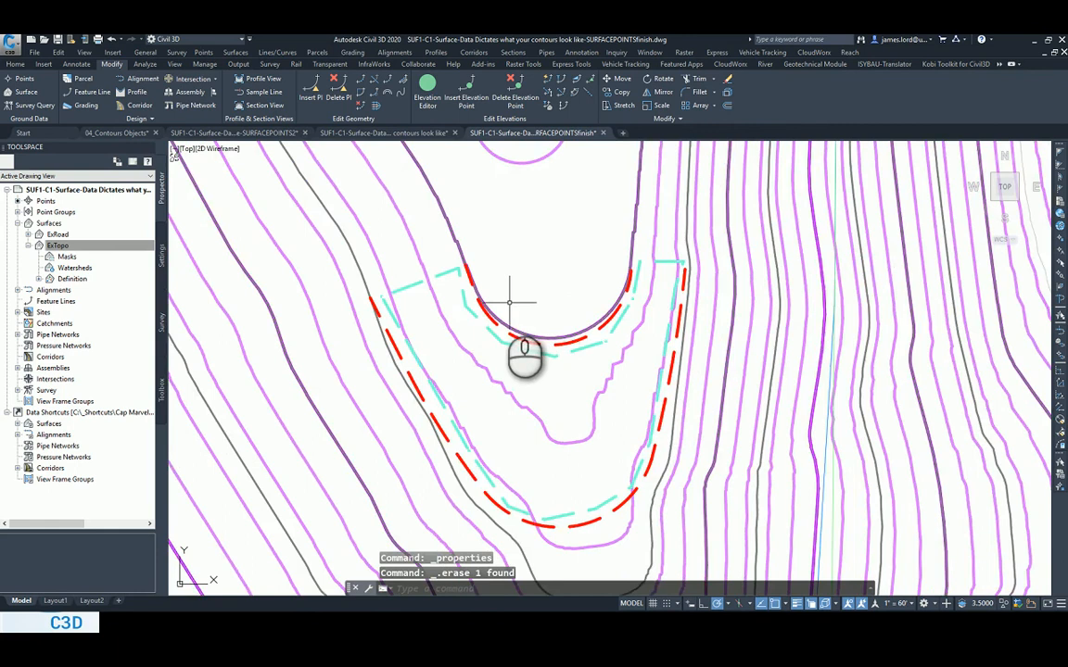
{"action": "left_click", "coordinate": [476, 317]}
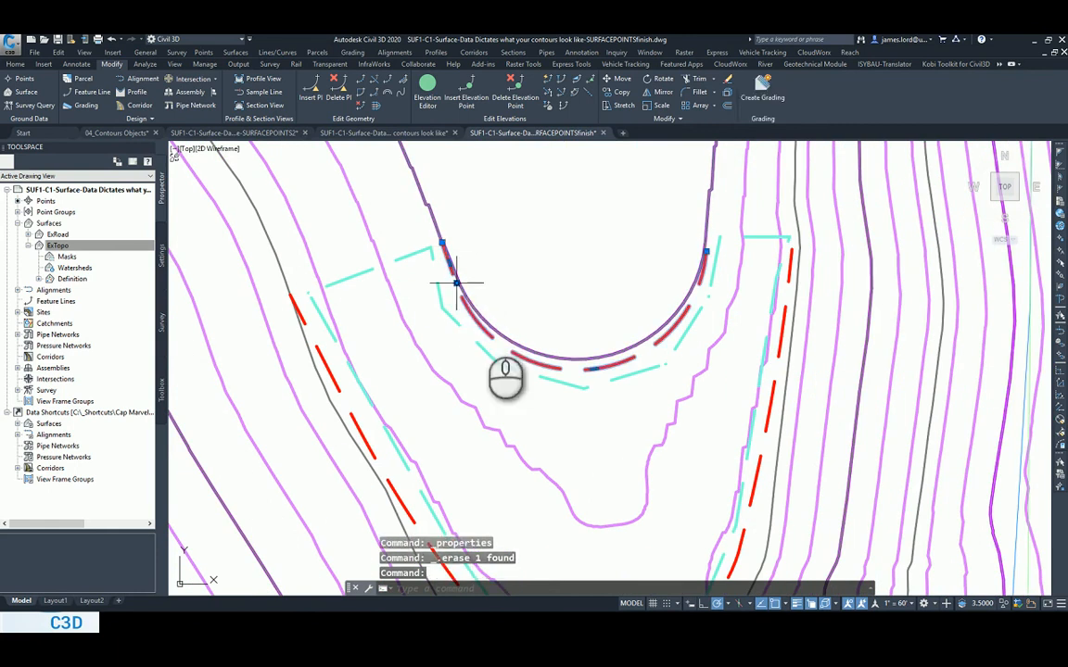
{"action": "scroll", "coordinate": [646, 333], "scroll_direction": "down", "scroll_amount": 4}
{"action": "scroll", "coordinate": [612, 342], "scroll_direction": "up", "scroll_amount": 2}
{"action": "scroll", "coordinate": [607, 355], "scroll_direction": "down", "scroll_amount": 2}
{"action": "scroll", "coordinate": [562, 408], "scroll_direction": "up", "scroll_amount": 2}
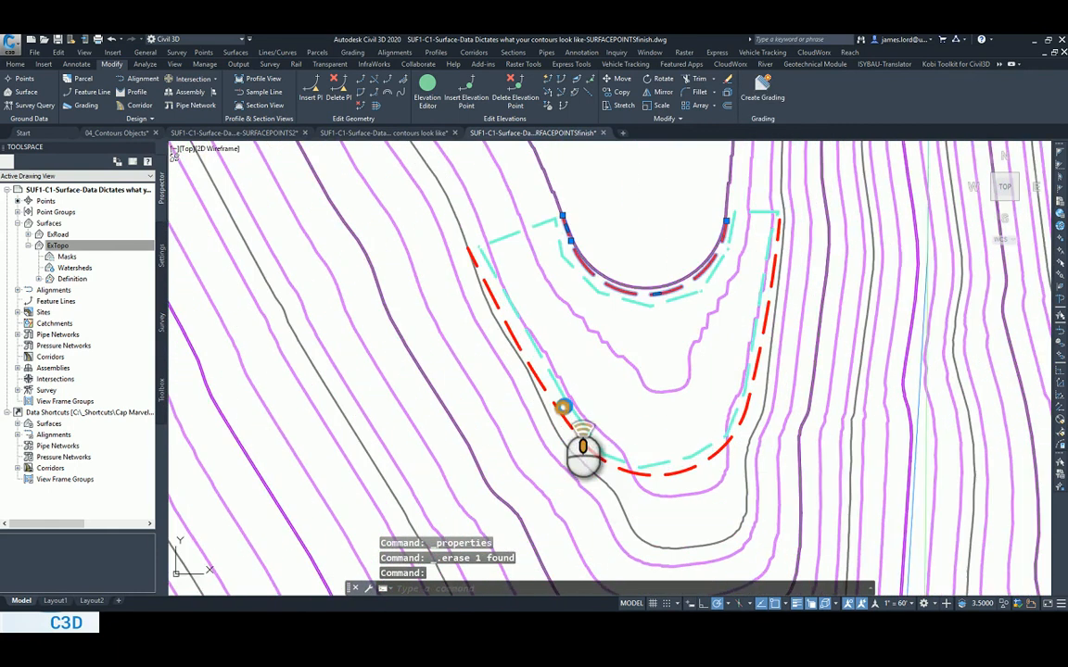
{"action": "scroll", "coordinate": [562, 408], "scroll_direction": "down", "scroll_amount": 2}
{"action": "scroll", "coordinate": [583, 432], "scroll_direction": "up", "scroll_amount": 2}
{"action": "key", "text": "Escape"}
{"action": "left_click", "coordinate": [575, 432]}
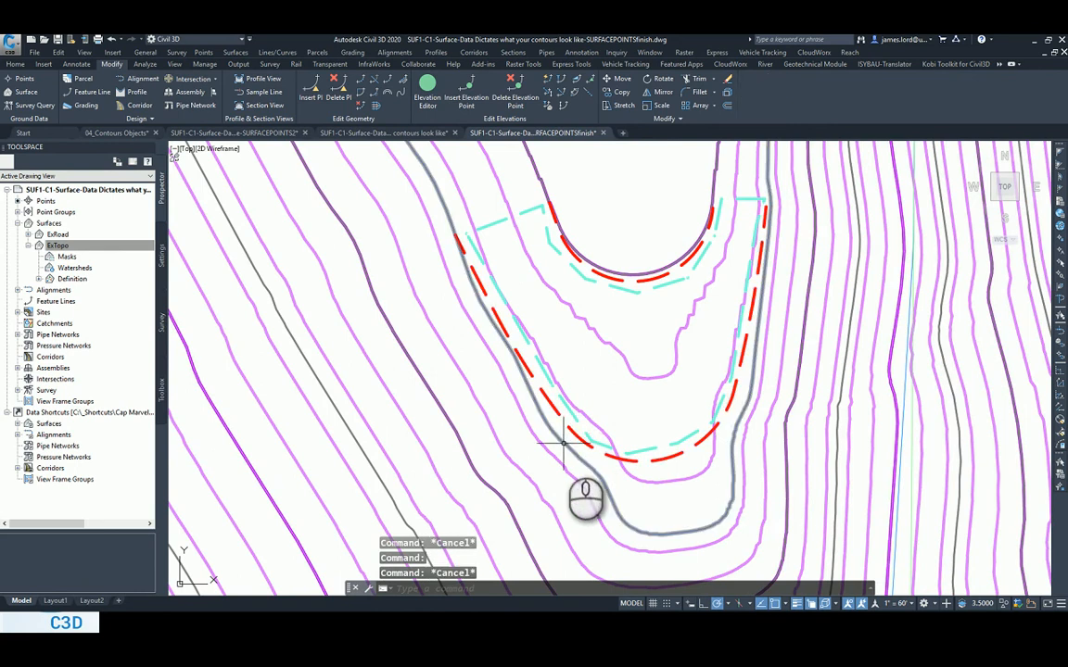
{"action": "left_click", "coordinate": [574, 437]}
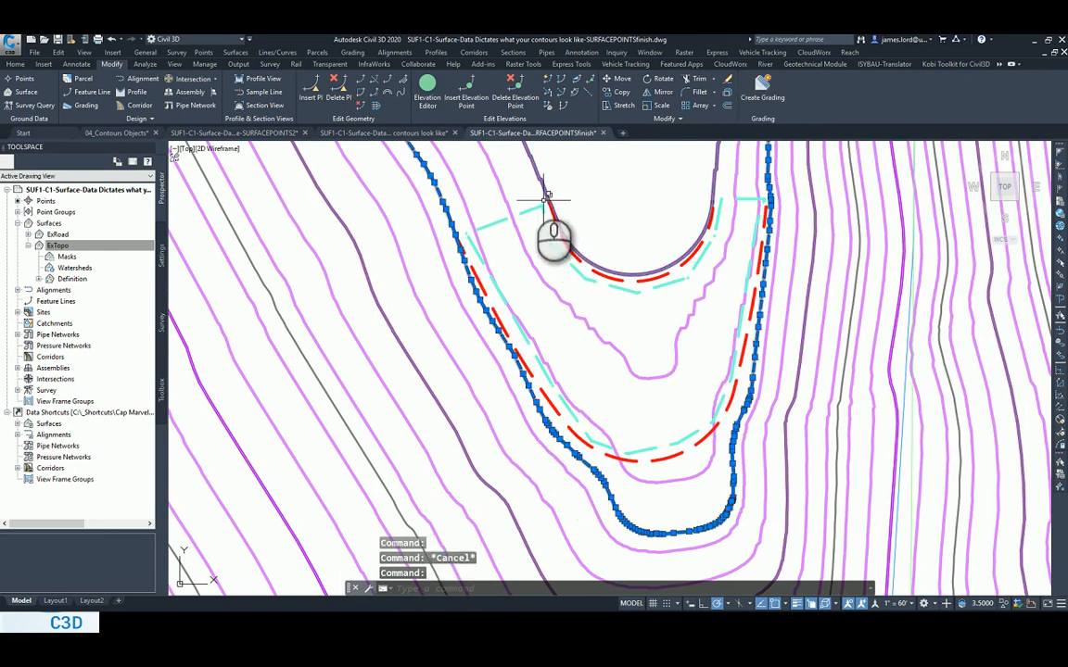
Clear the outer contour polyline's selection and examine the two red dashed polylines against the jagged contours in the flat area.
{"action": "left_click", "coordinate": [535, 168]}
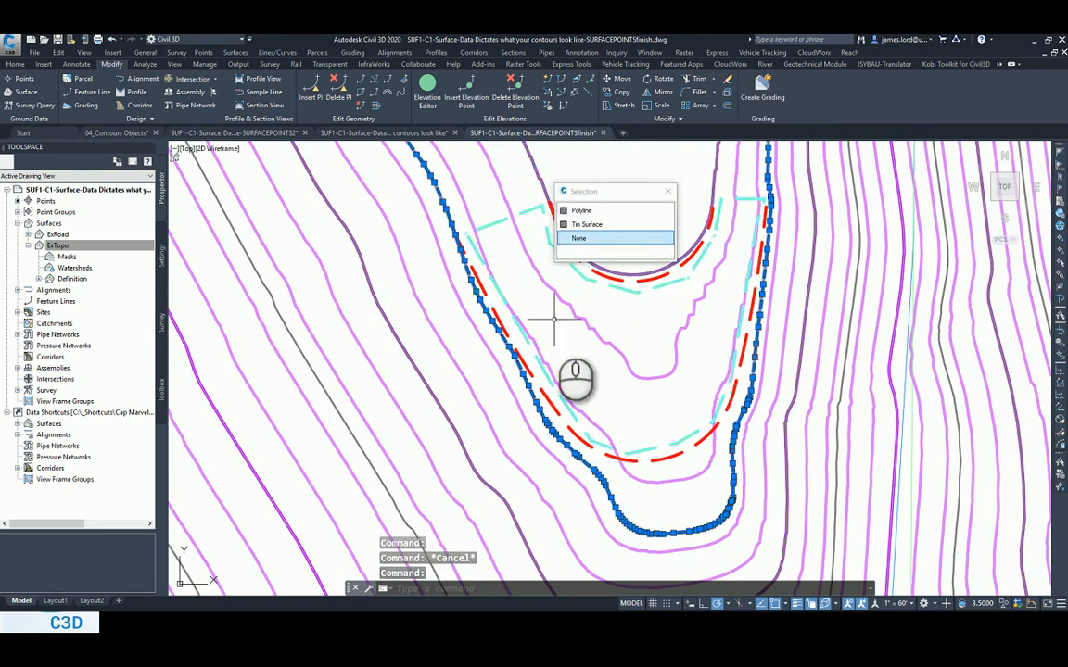
{"action": "mouse_move", "coordinate": [555, 321]}
{"action": "middle_mouse_down"}
{"action": "mouse_move", "coordinate": [525, 440]}
{"action": "mouse_move", "coordinate": [531, 256]}
{"action": "middle_mouse_up"}
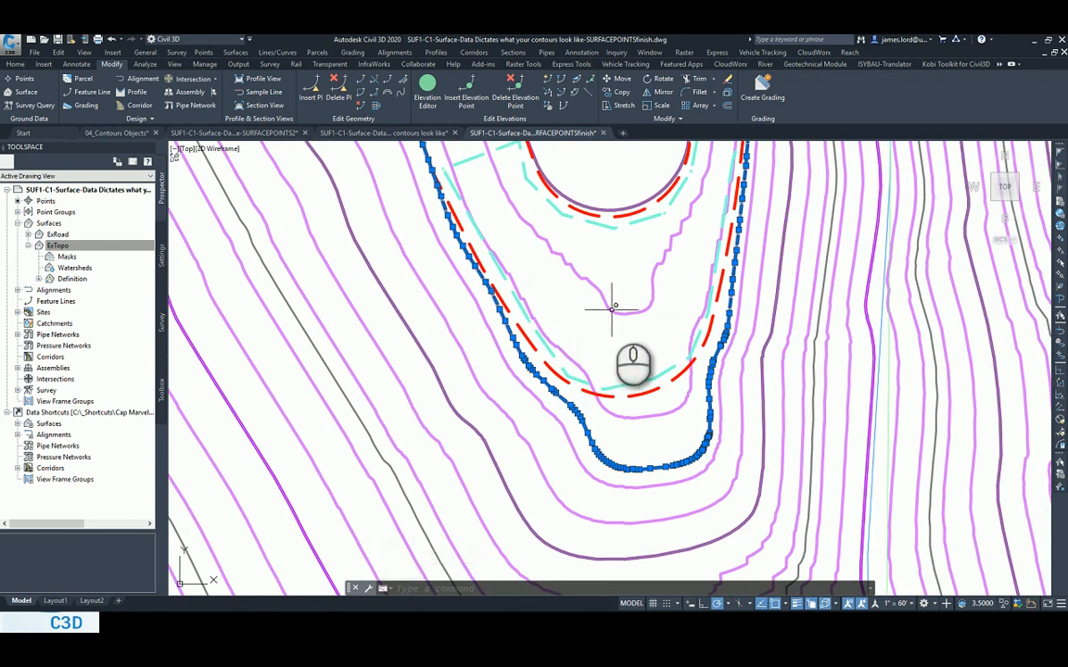
{"action": "mouse_move", "coordinate": [614, 307]}
{"action": "key", "text": "Escape"}
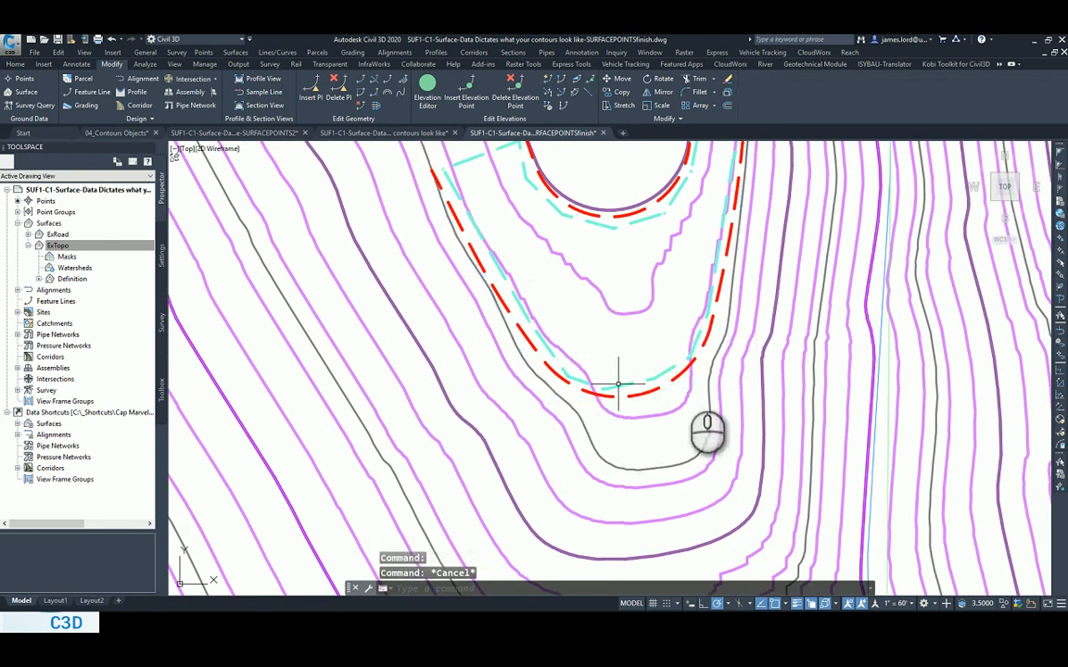
{"action": "middle_click_drag", "start_coordinate": [596, 297], "coordinate": [598, 307]}
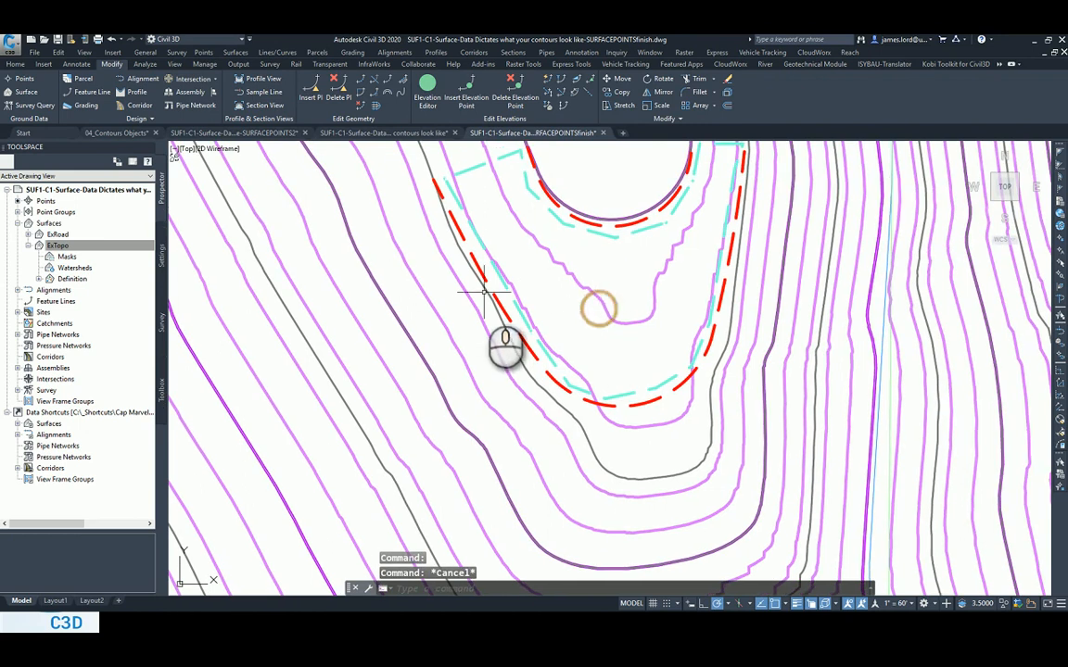
Add contour data "StarLord" to ExTopo from the two red dashed polylines, with 0.25' weeding and 0.50' supplementing distances and no points added to flat triangle edges.
{"action": "left_click", "coordinate": [39, 279]}
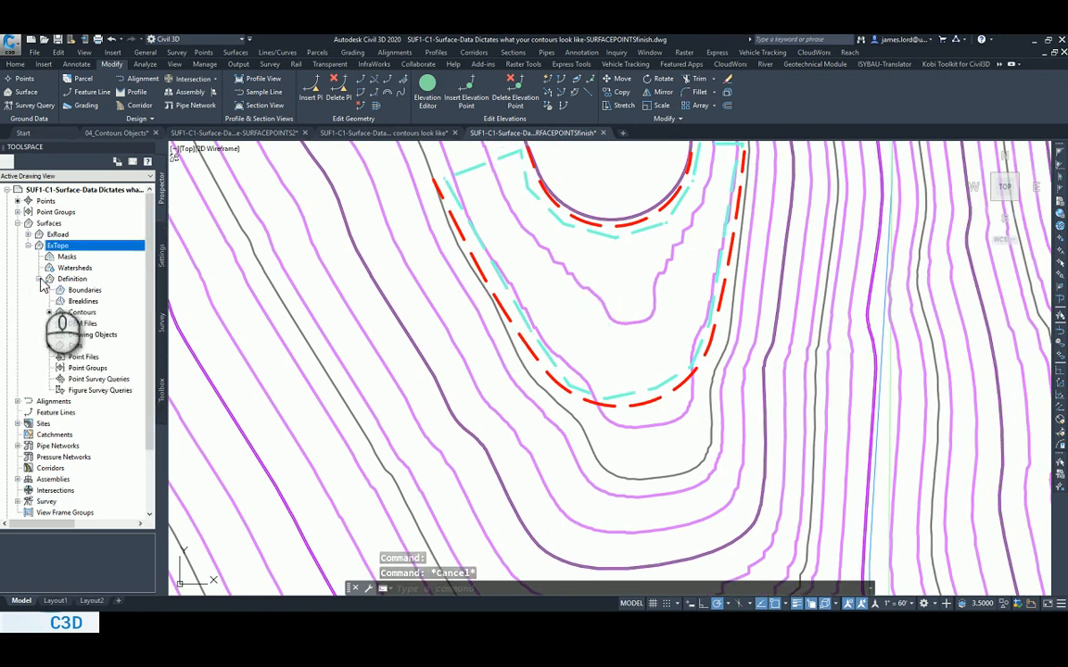
{"action": "right_click", "coordinate": [81, 312]}
{"action": "left_click", "coordinate": [111, 316]}
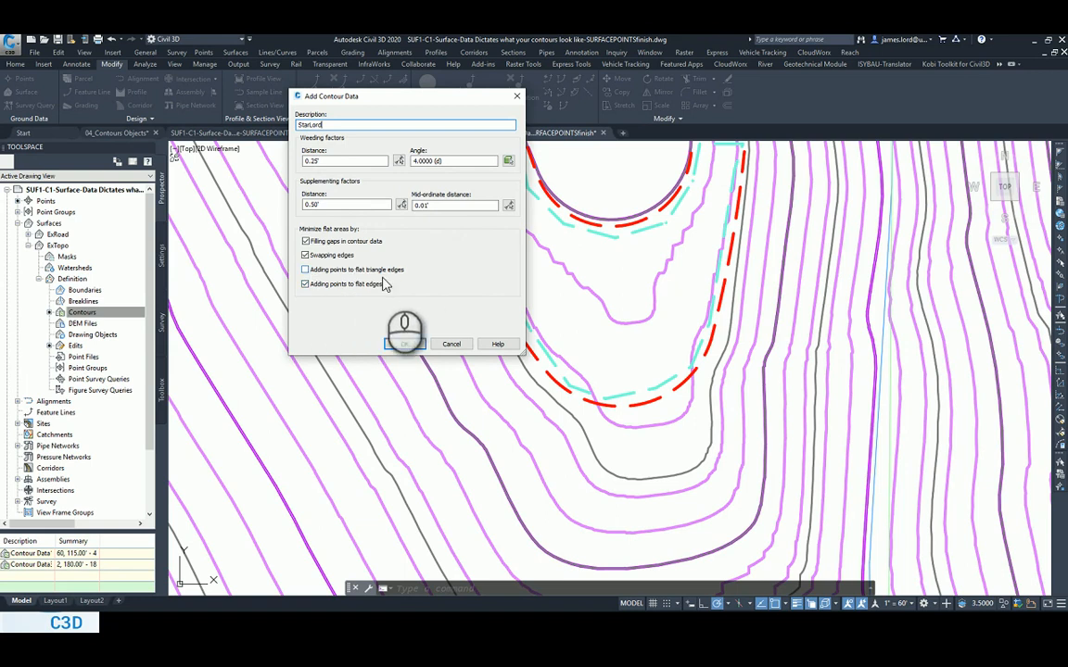
{"action": "left_click", "coordinate": [419, 343]}
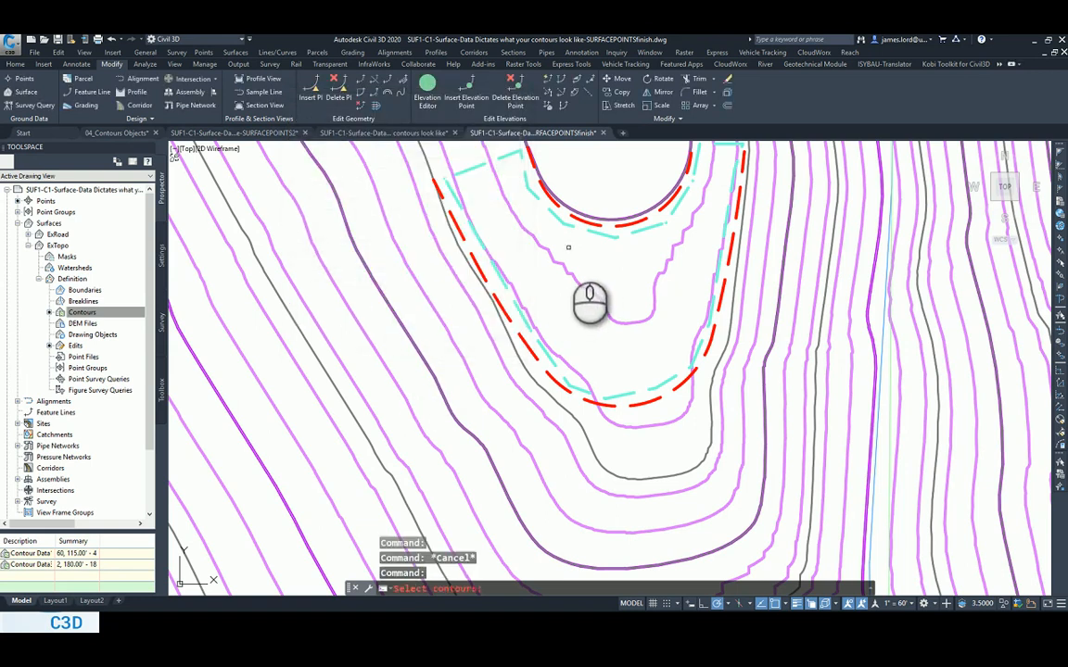
{"action": "left_click", "coordinate": [584, 221]}
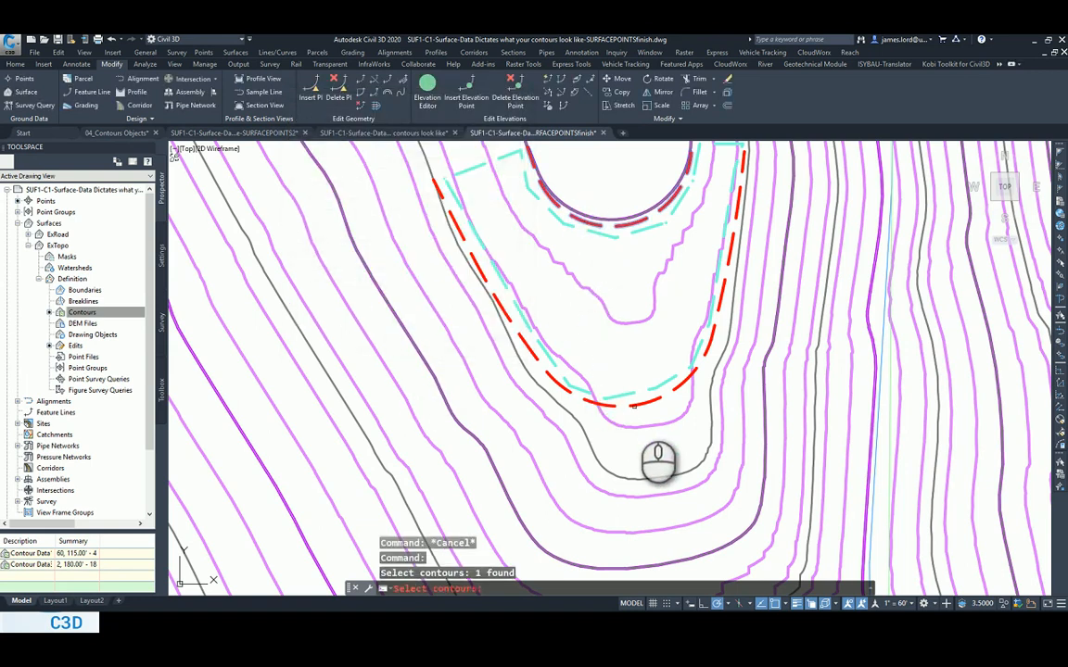
{"action": "left_click", "coordinate": [637, 404]}
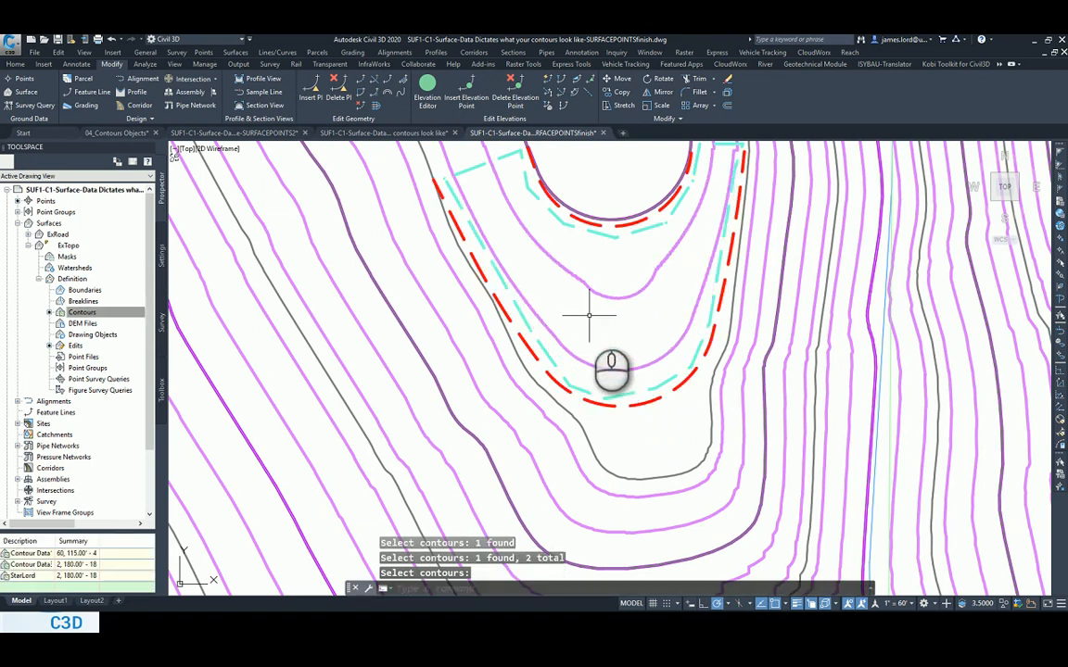
Turn on the Triangles component in ExTopo's surface style to inspect the triangulation around the flat area, and turn it off again.
{"action": "mouse_move", "coordinate": [587, 293]}
{"action": "middle_mouse_down"}
{"action": "mouse_move", "coordinate": [567, 337]}
{"action": "mouse_move", "coordinate": [552, 341]}
{"action": "middle_mouse_up"}
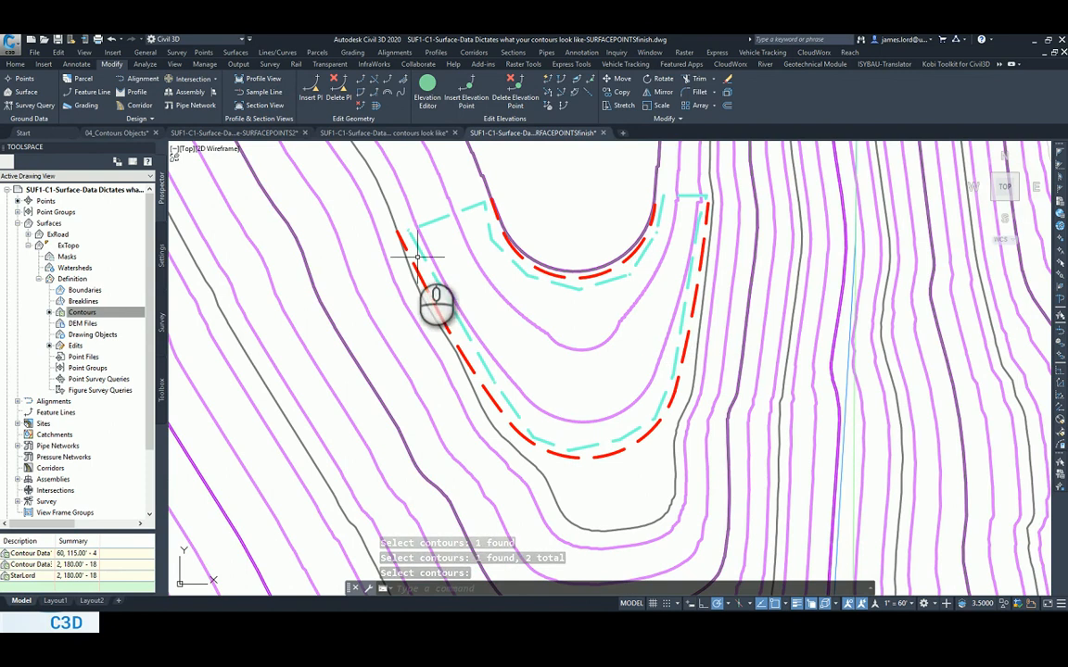
{"action": "left_click", "coordinate": [448, 198]}
{"action": "right_click", "coordinate": [563, 196]}
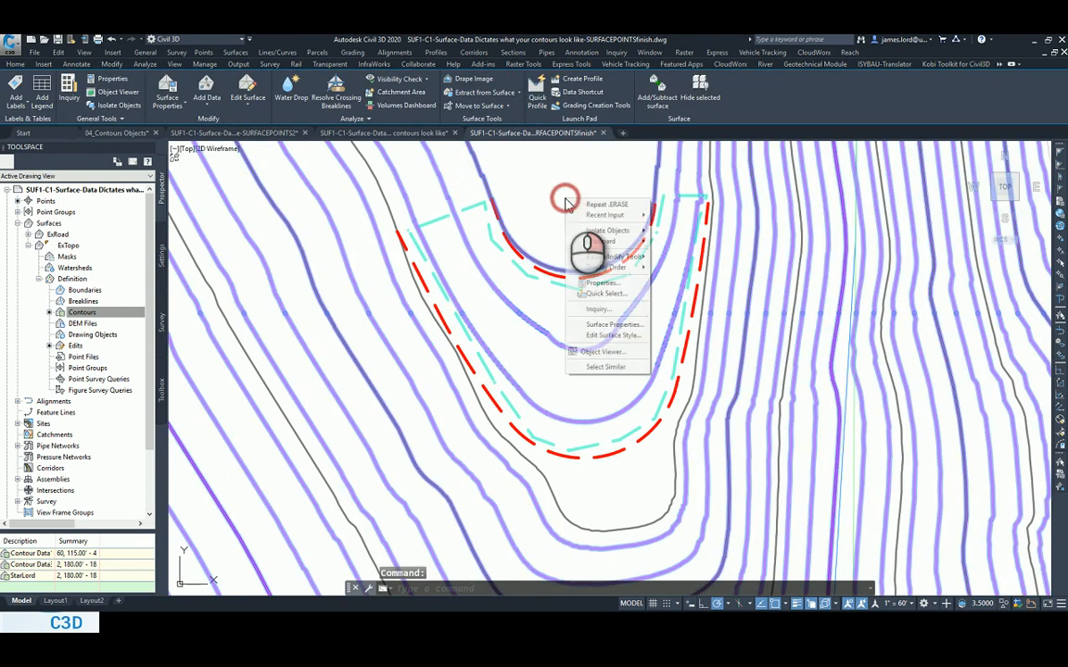
{"action": "left_click", "coordinate": [613, 335]}
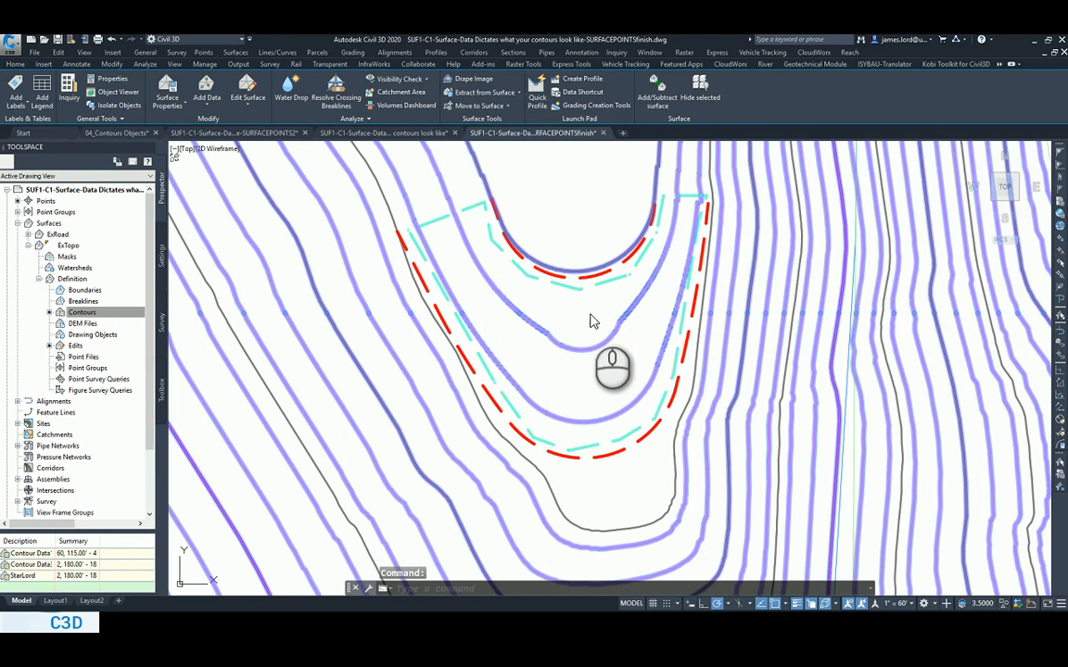
{"action": "left_click", "coordinate": [246, 176]}
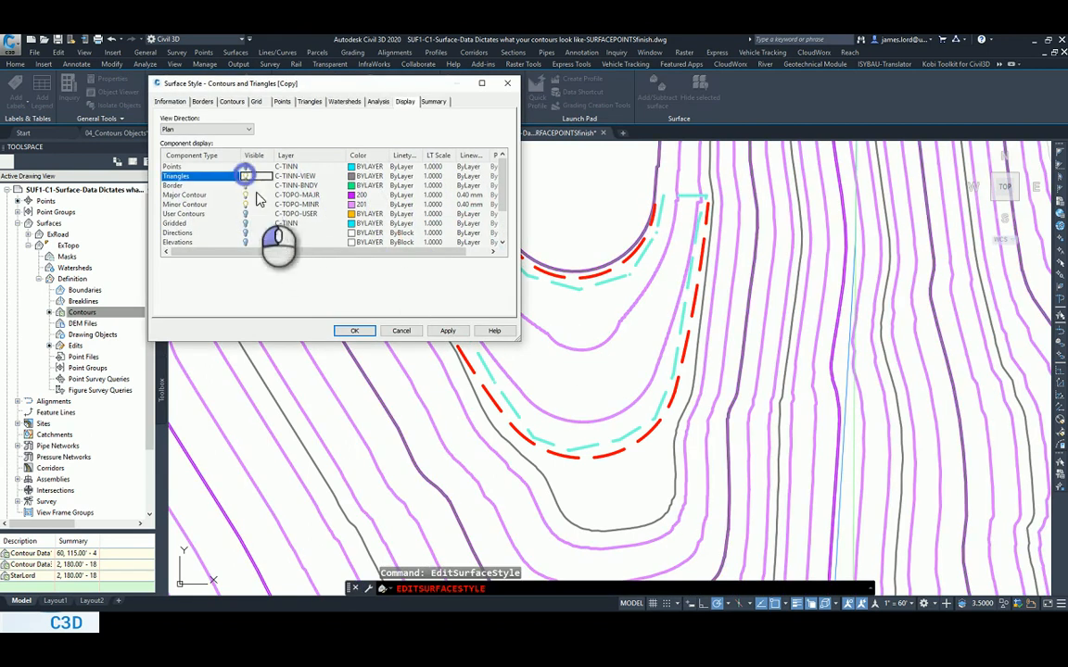
{"action": "left_click", "coordinate": [446, 331]}
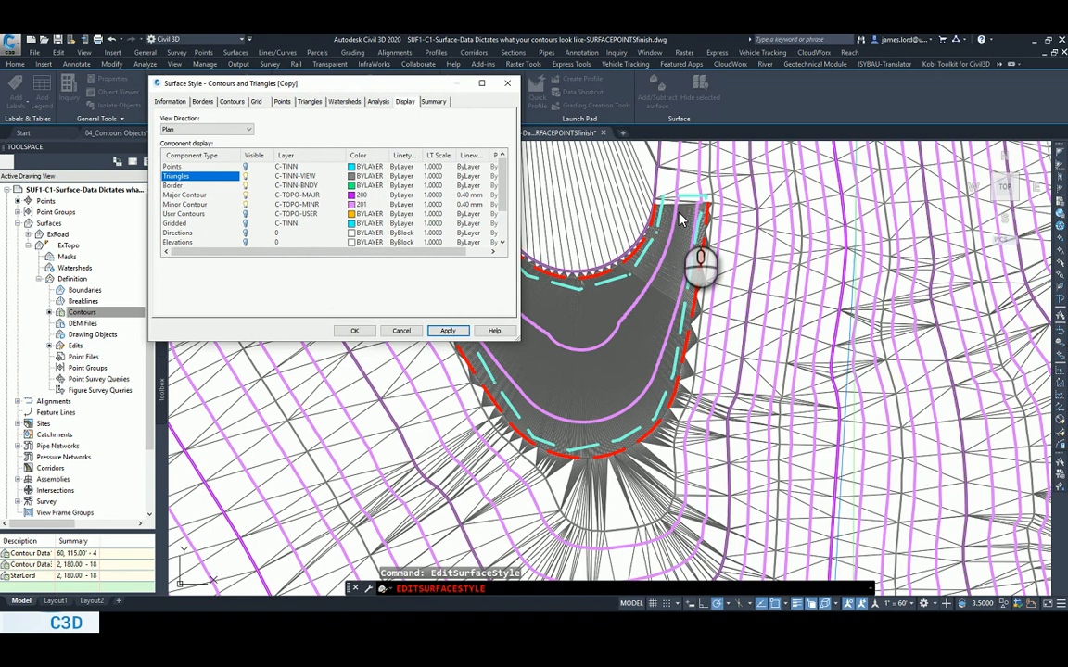
{"action": "left_click", "coordinate": [245, 177]}
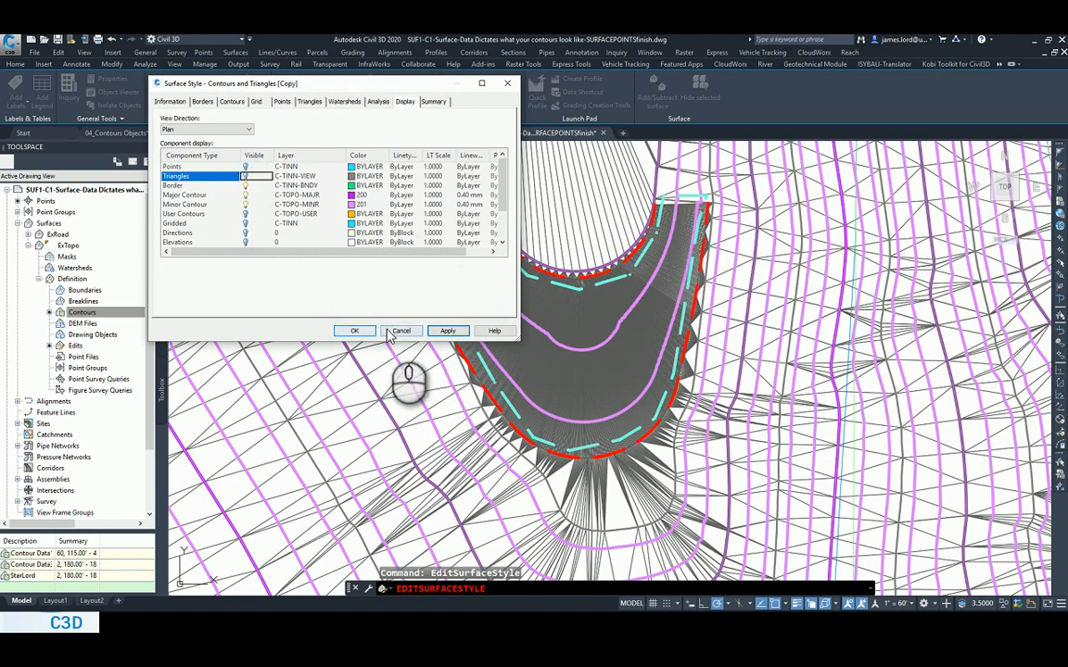
{"action": "left_click", "coordinate": [354, 331]}
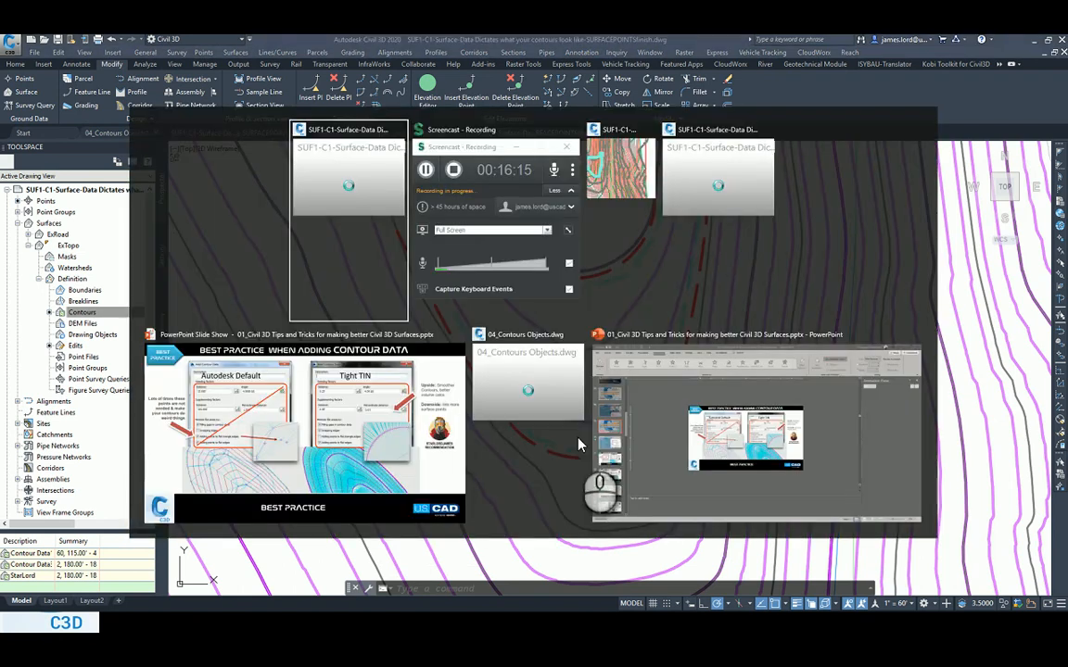
Switch to the PowerPoint slide show and review the Smoothing Option 2 slide on smoothing contours through surface edits.
{"action": "key", "text": "alt+Tab"}
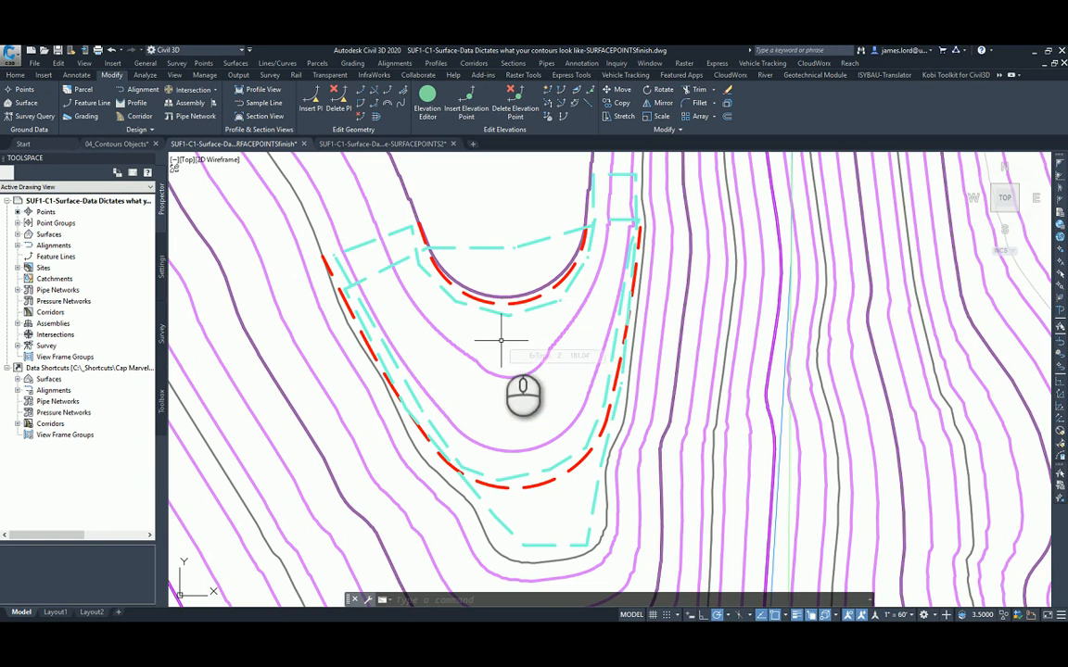
{"action": "key", "text": "alt+Tab"}
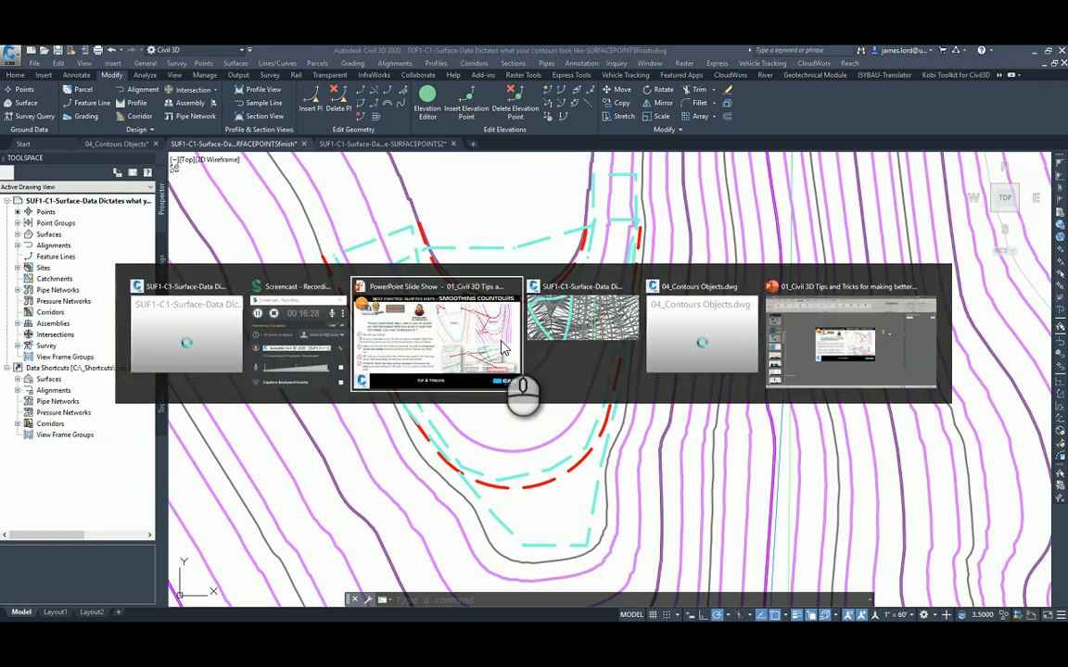
{"action": "left_click", "coordinate": [501, 347]}
{"action": "left_click", "coordinate": [524, 385]}
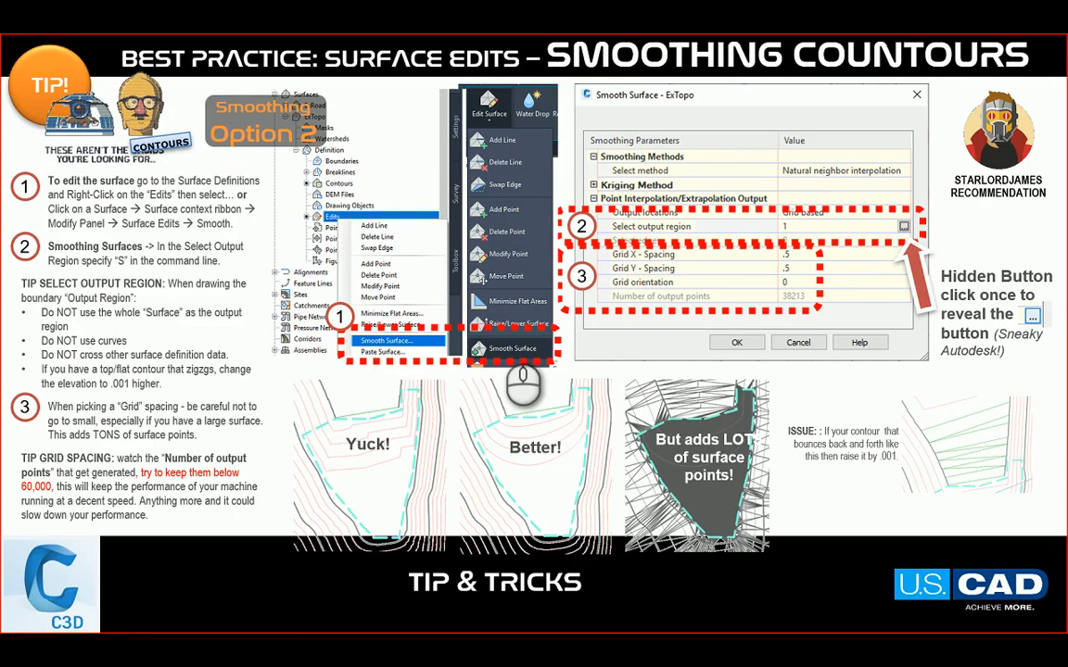
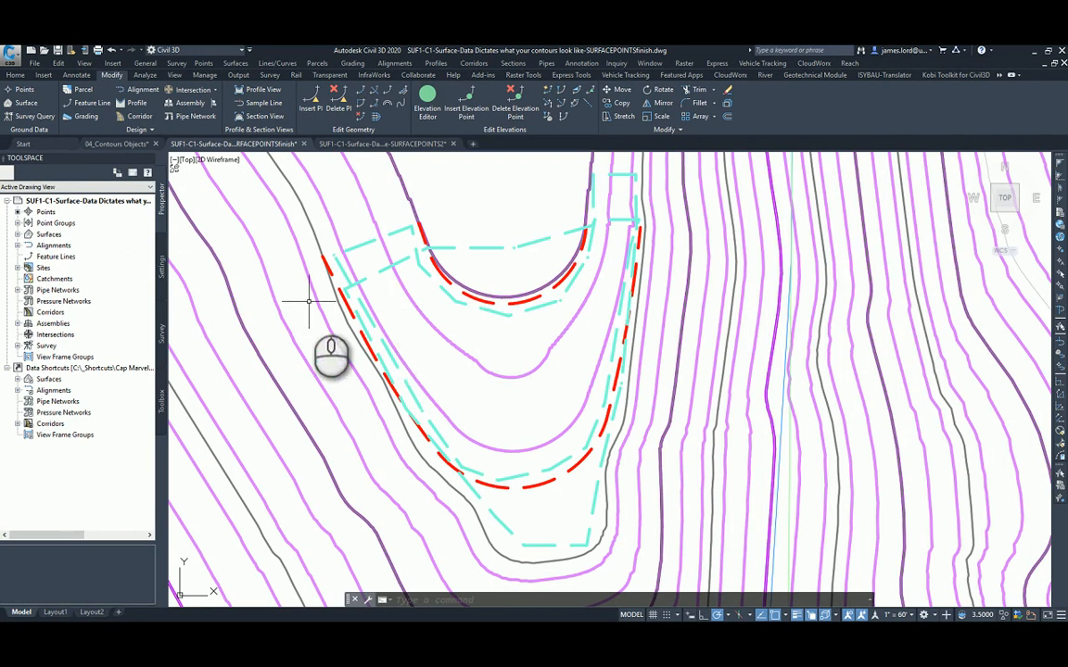
Remove the two unchecked Minimize flat areas operations between the first and second Add Contour Data entries from ExTopo's definition.
{"action": "left_click", "coordinate": [17, 234]}
{"action": "right_click", "coordinate": [61, 255]}
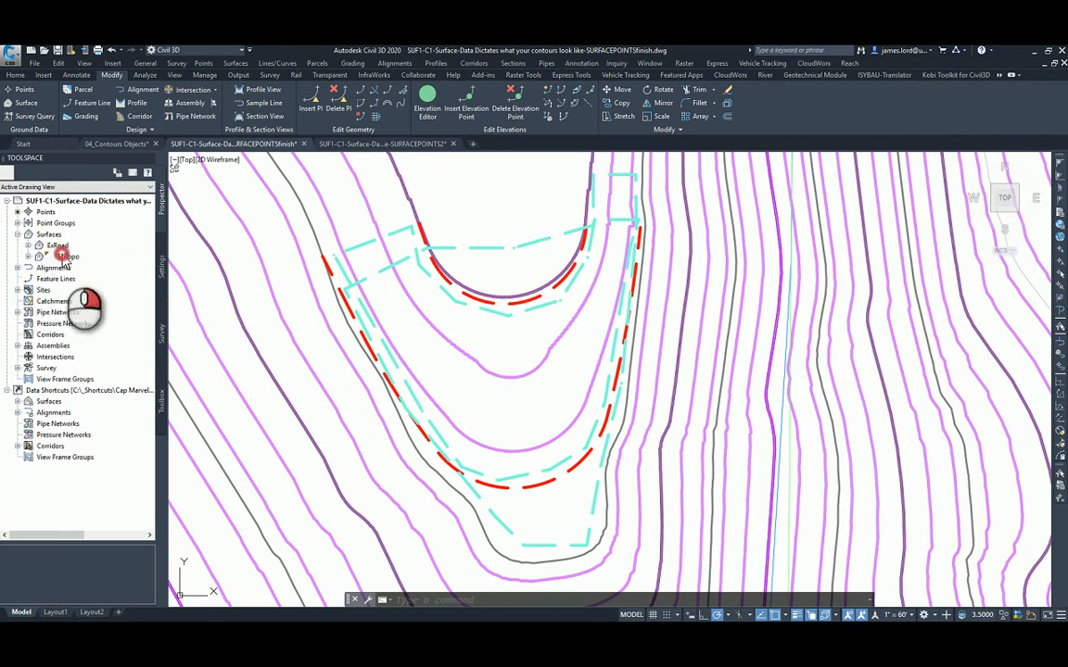
{"action": "left_click", "coordinate": [84, 257]}
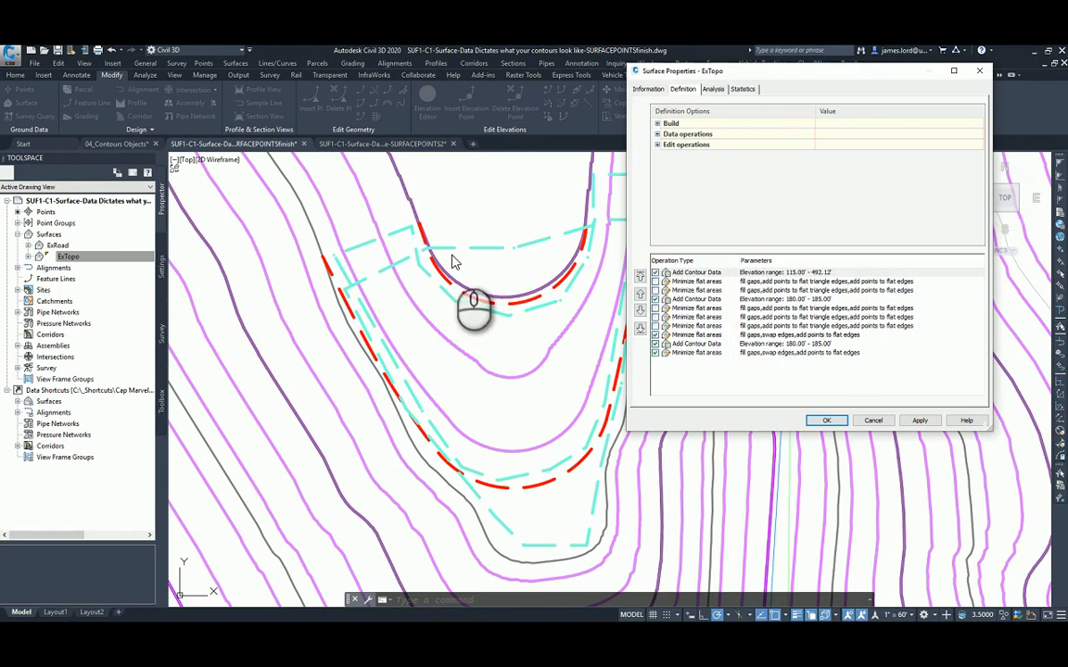
{"action": "left_click", "coordinate": [709, 282]}
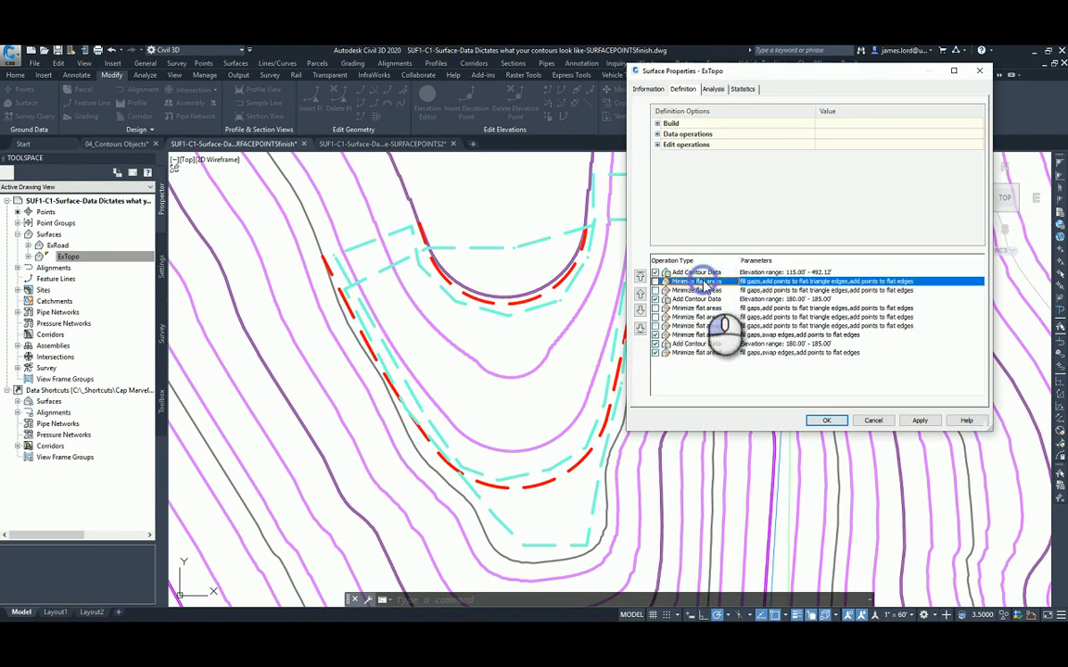
{"action": "right_click", "coordinate": [716, 282]}
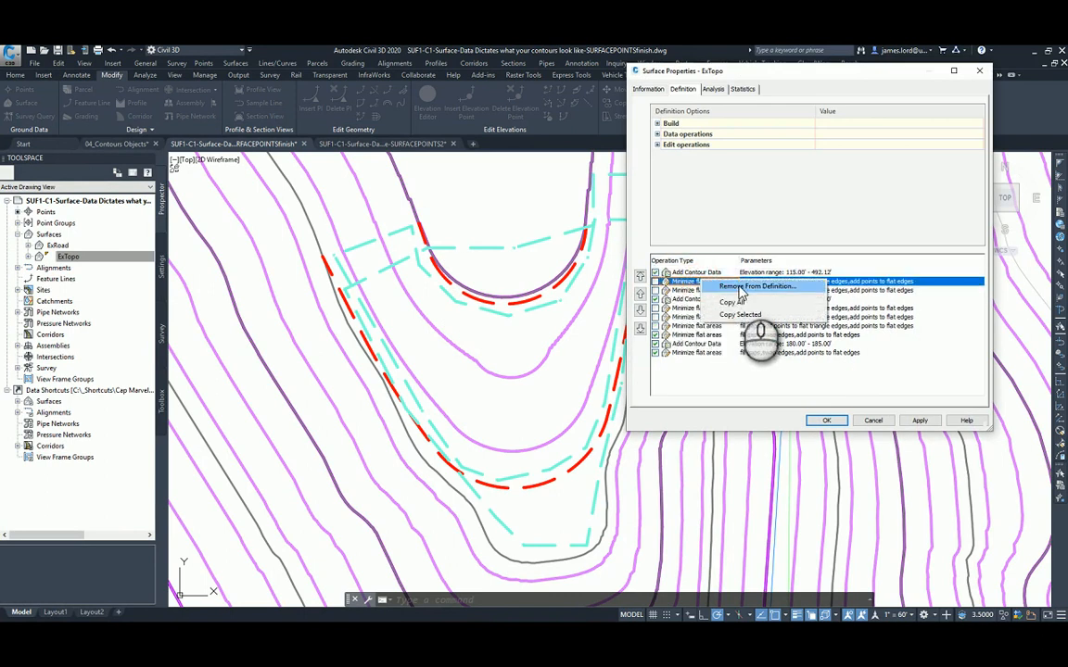
{"action": "left_click", "coordinate": [742, 289]}
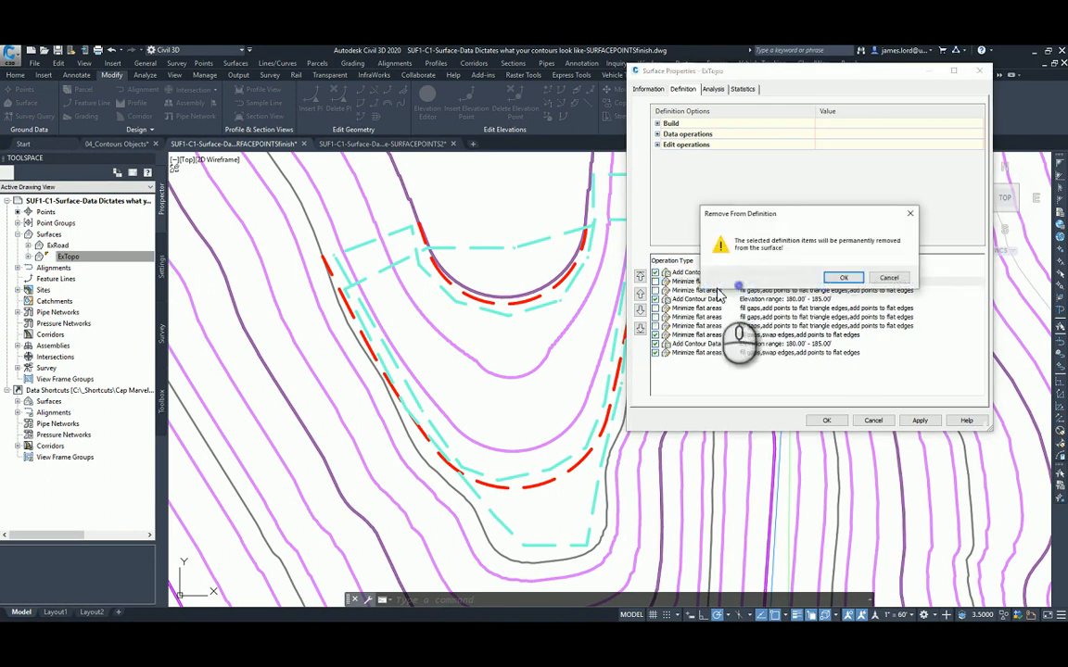
{"action": "left_click", "coordinate": [846, 343]}
{"action": "right_click", "coordinate": [687, 290]}
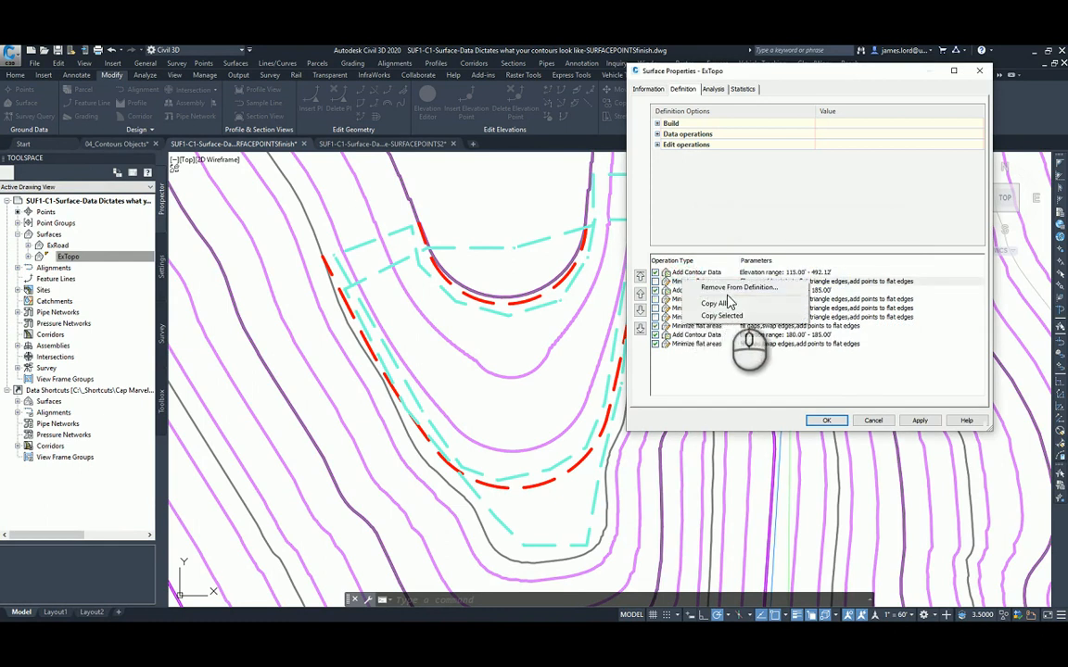
{"action": "left_click", "coordinate": [732, 288]}
{"action": "left_click", "coordinate": [843, 278]}
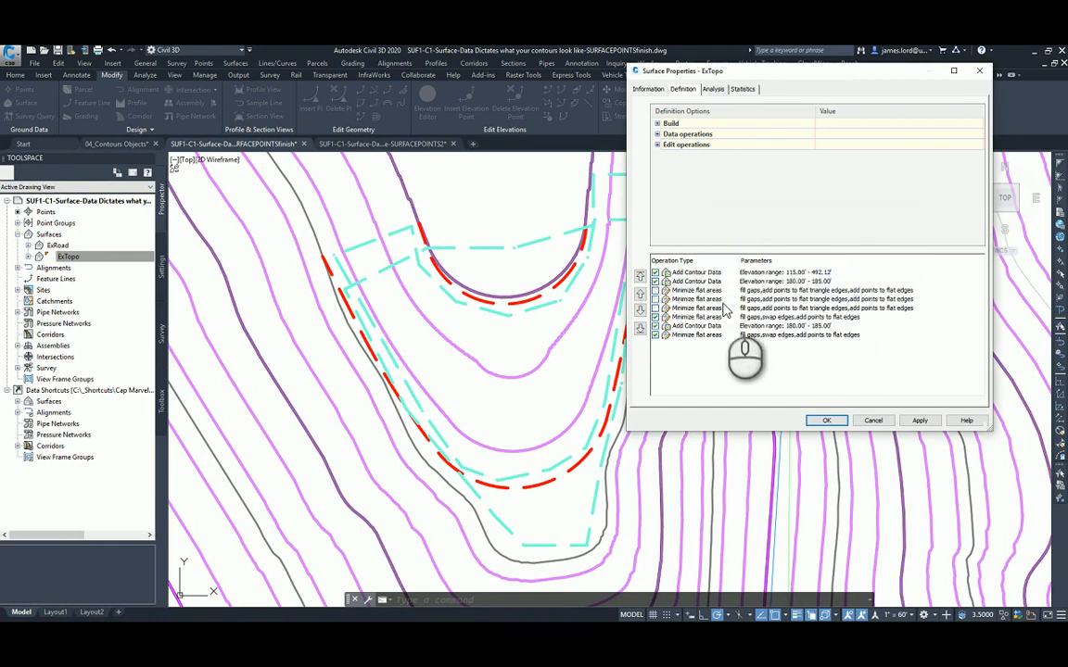
{"action": "left_click", "coordinate": [826, 420]}
Erase the outer cyan dashed polyline that extends past the red dashed contours, keeping the inner cyan one between them.
{"action": "left_click", "coordinate": [525, 332]}
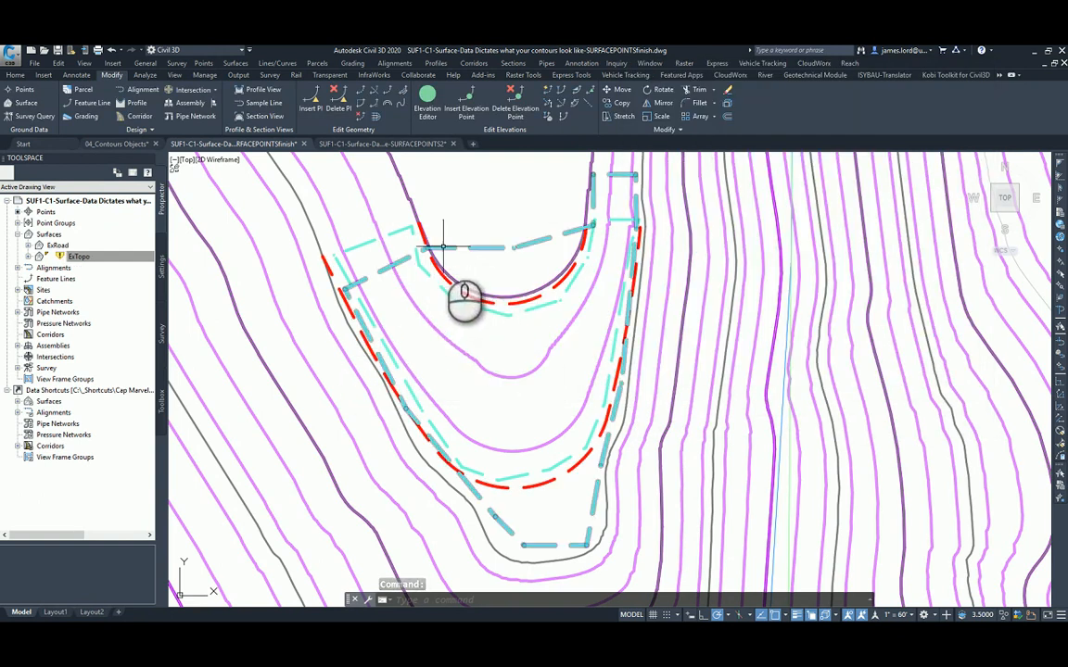
{"action": "left_click", "coordinate": [448, 247]}
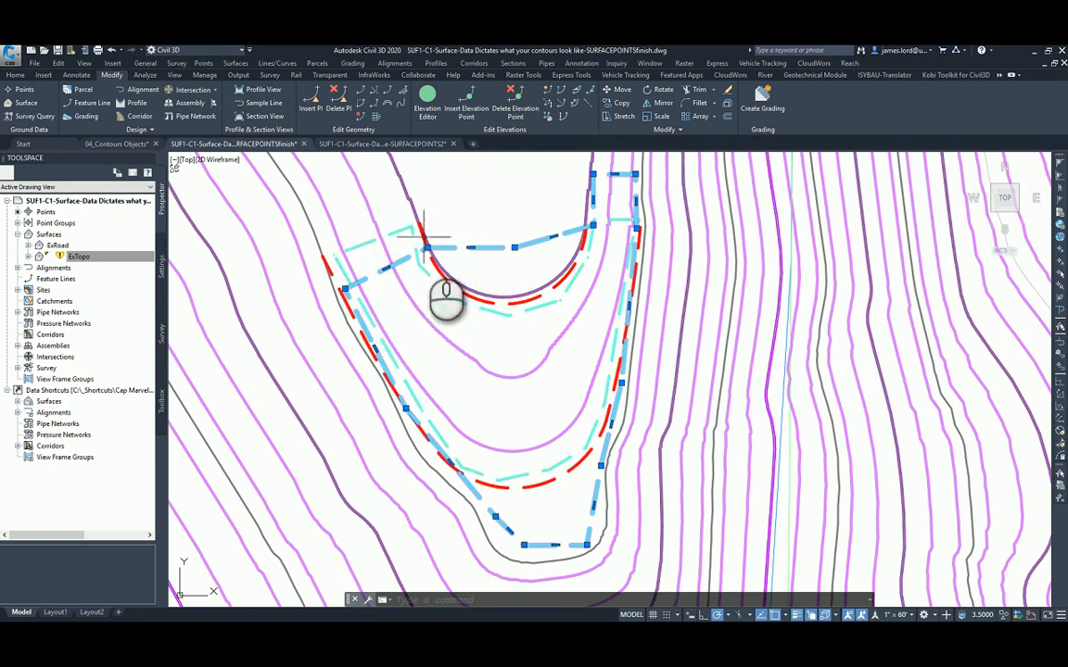
{"action": "left_click", "coordinate": [516, 246]}
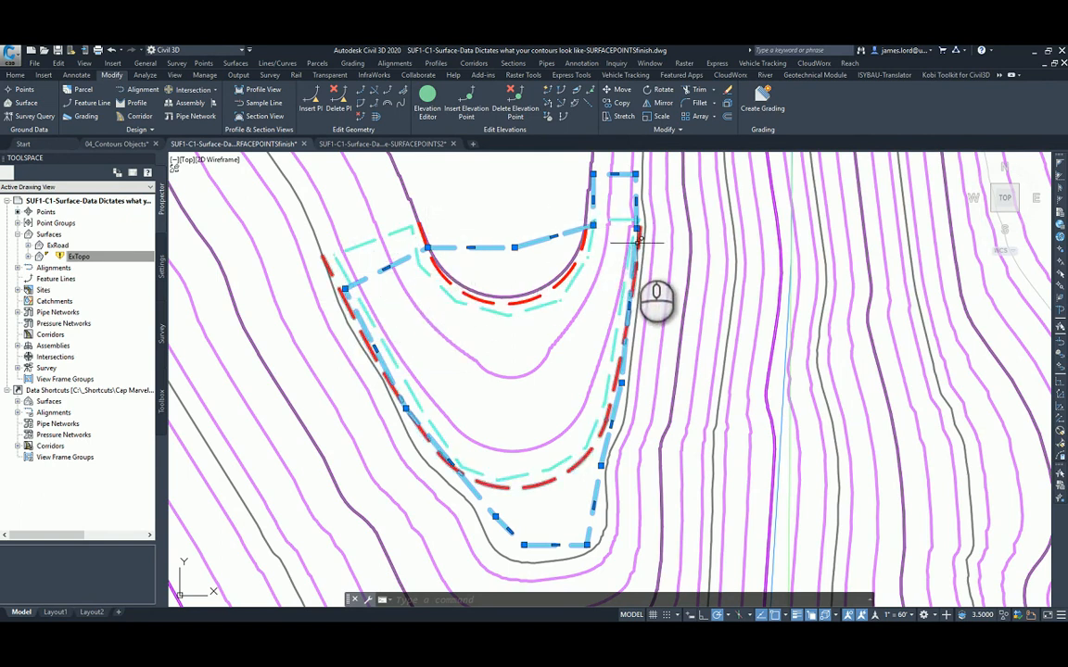
{"action": "left_click", "coordinate": [593, 243]}
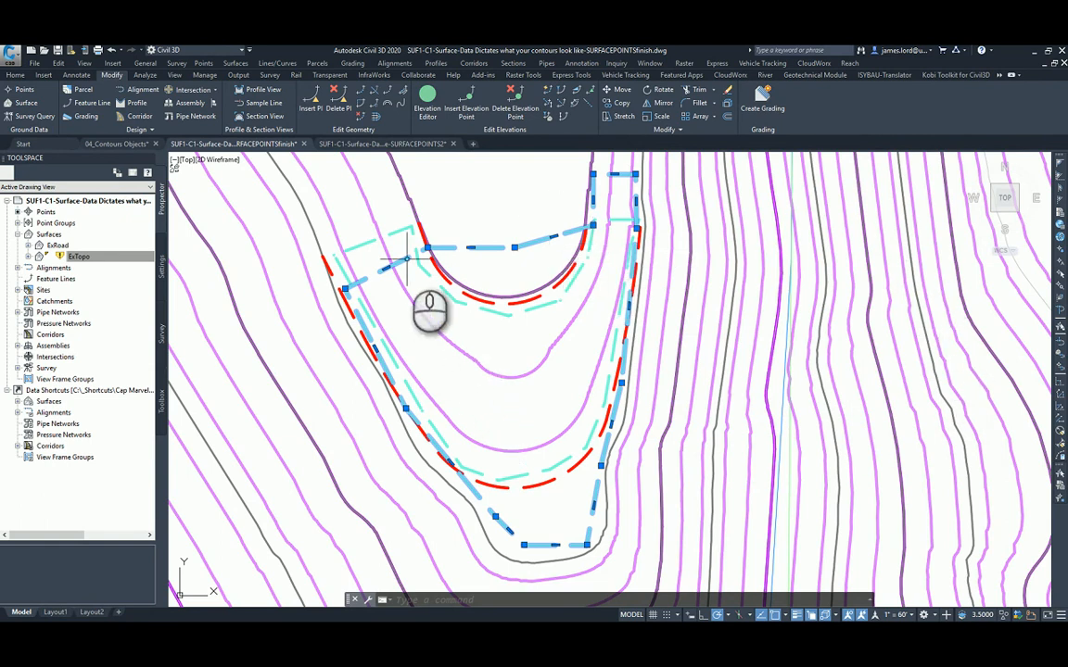
{"action": "key", "text": "Escape"}
{"action": "left_click", "coordinate": [413, 207]}
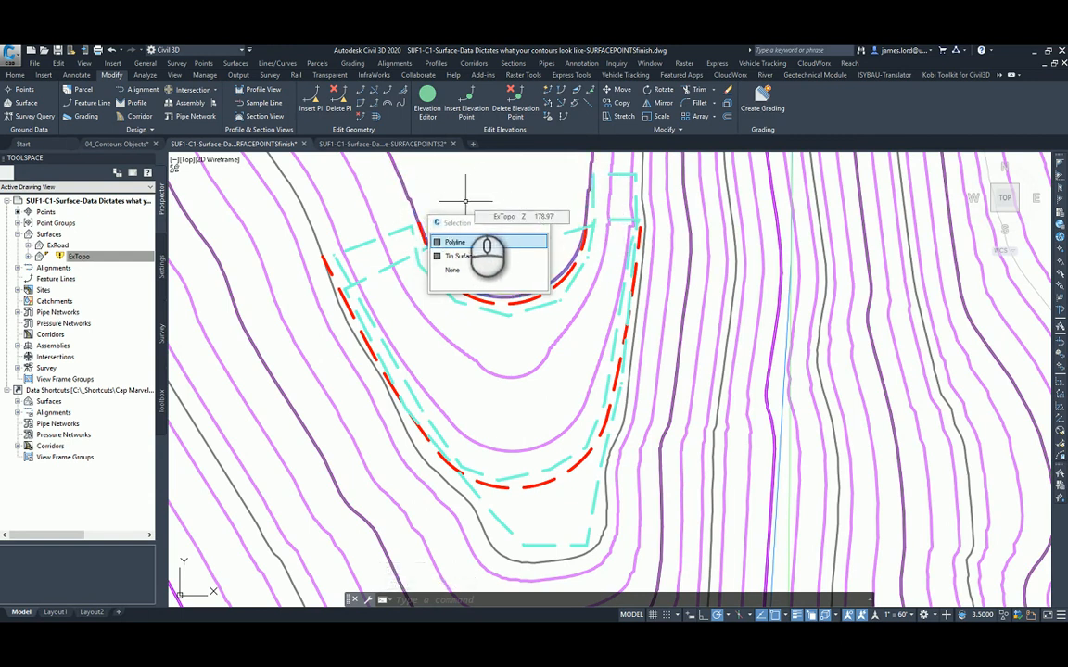
{"action": "key", "text": "Escape"}
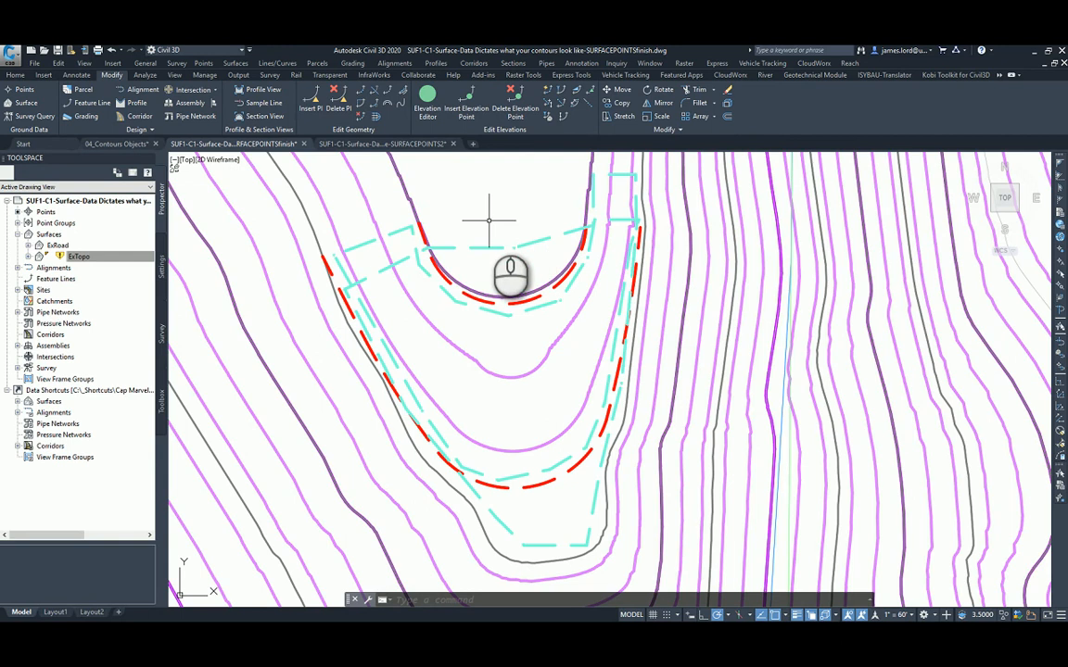
{"action": "left_click", "coordinate": [441, 247]}
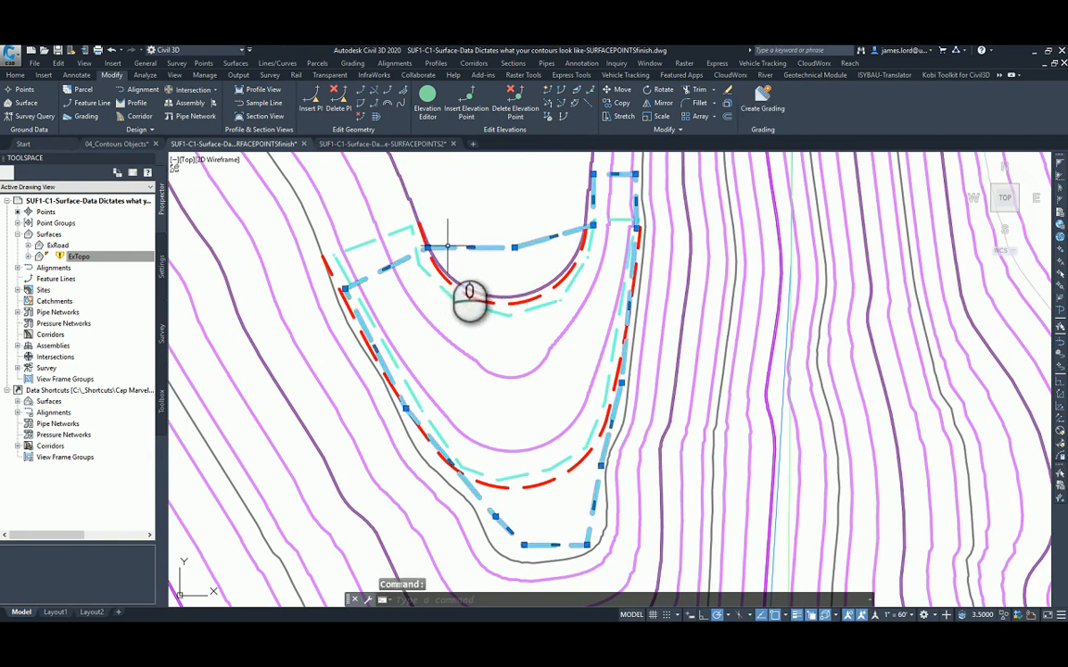
{"action": "key", "text": "Delete"}
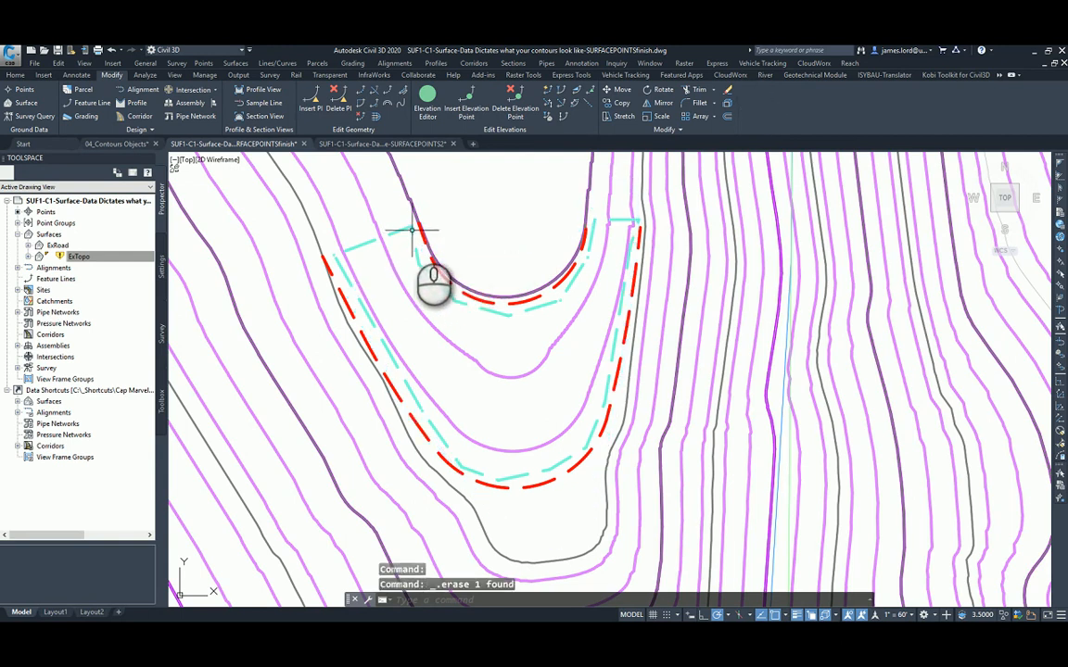
Rebuild the out-of-date ExTopo surface and expand its definition to reach the surface edits.
{"action": "left_click", "coordinate": [413, 228]}
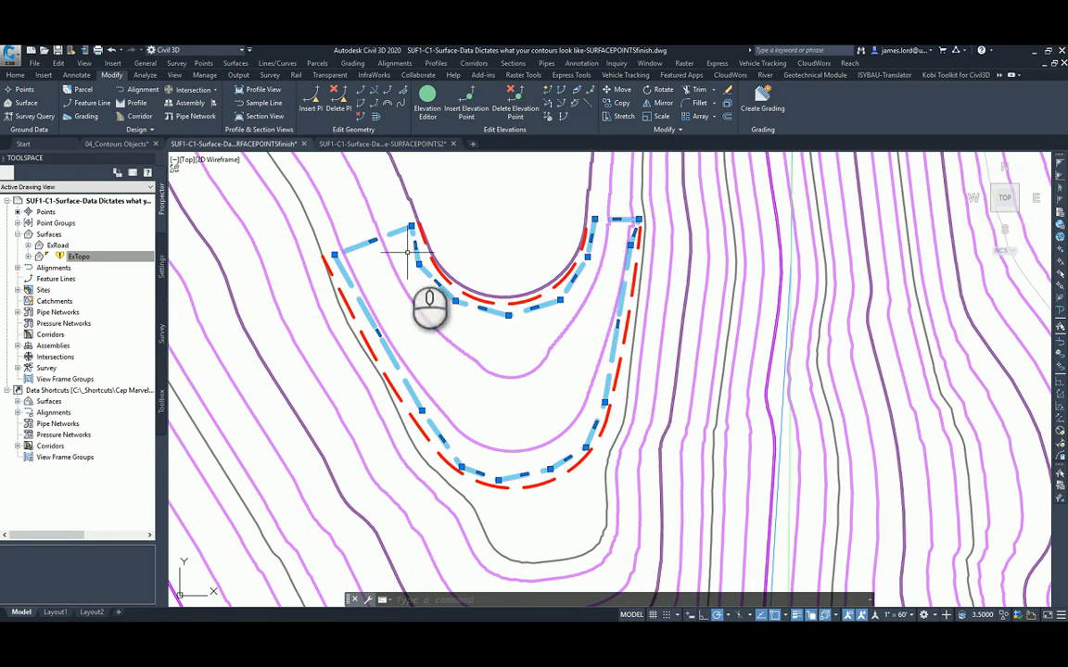
{"action": "left_click", "coordinate": [116, 257]}
{"action": "right_click", "coordinate": [83, 257]}
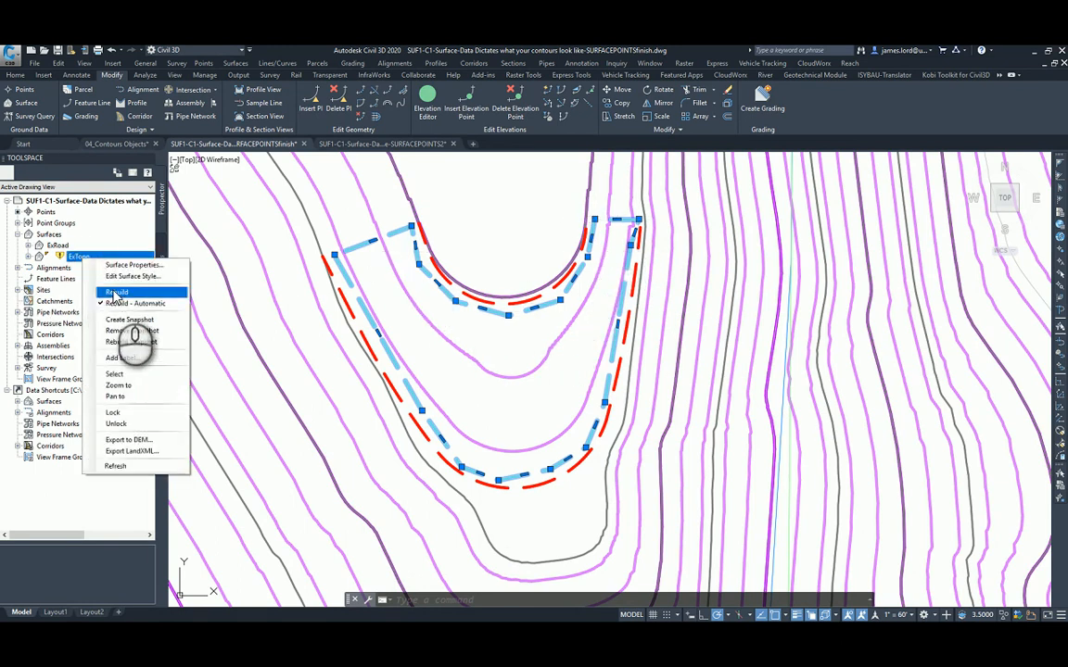
{"action": "left_click", "coordinate": [118, 305]}
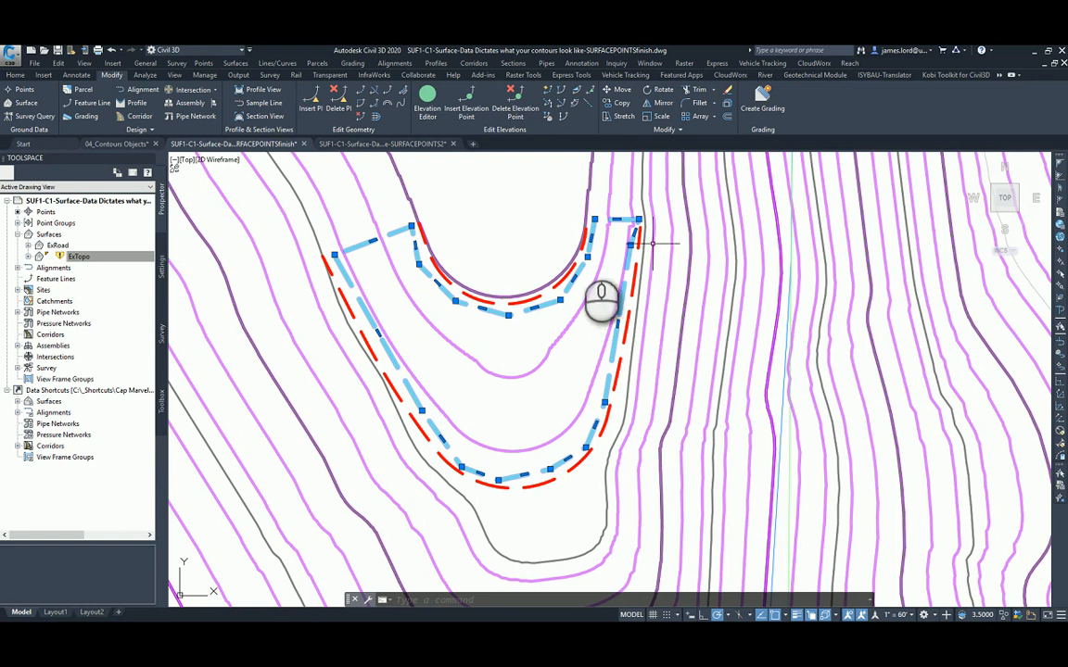
{"action": "left_click", "coordinate": [29, 257]}
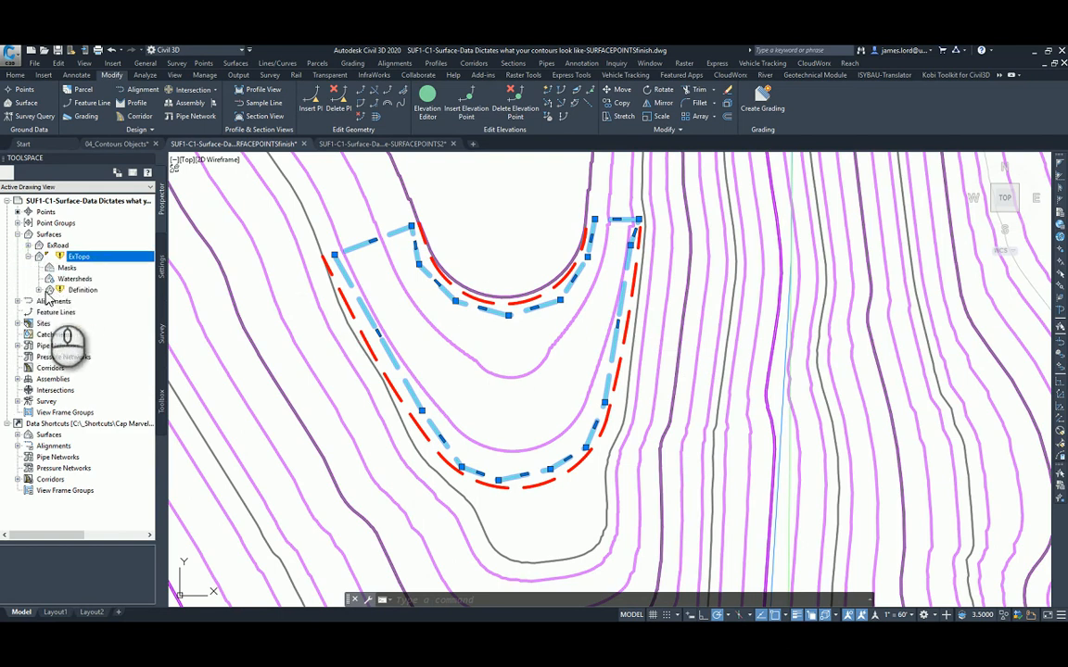
{"action": "left_click", "coordinate": [39, 290]}
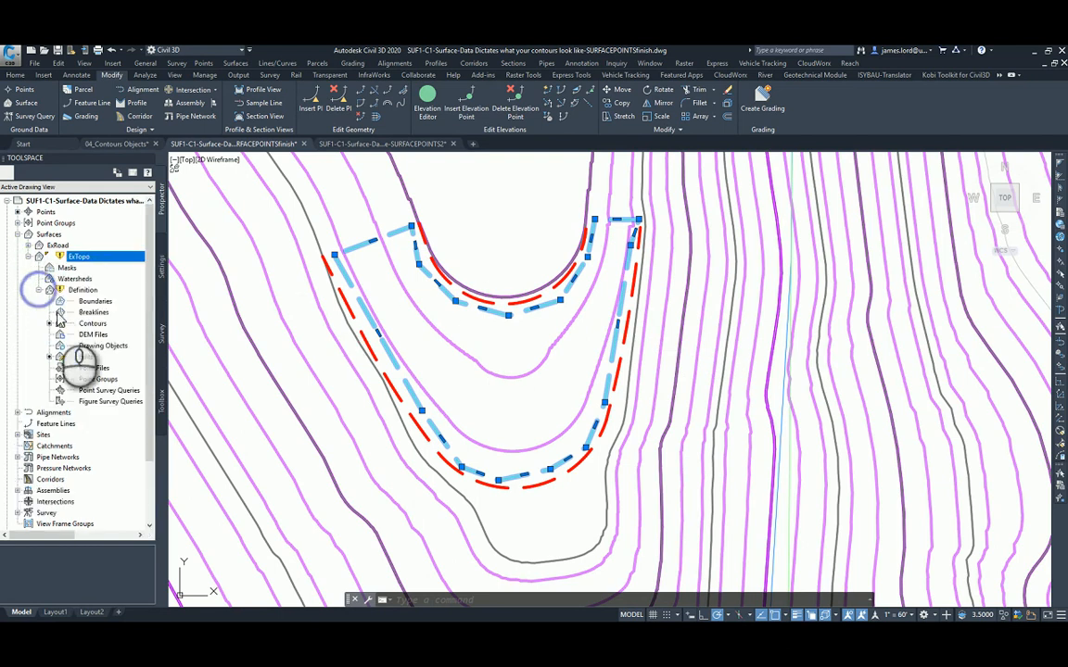
{"action": "right_click", "coordinate": [92, 255]}
{"action": "left_click", "coordinate": [108, 289]}
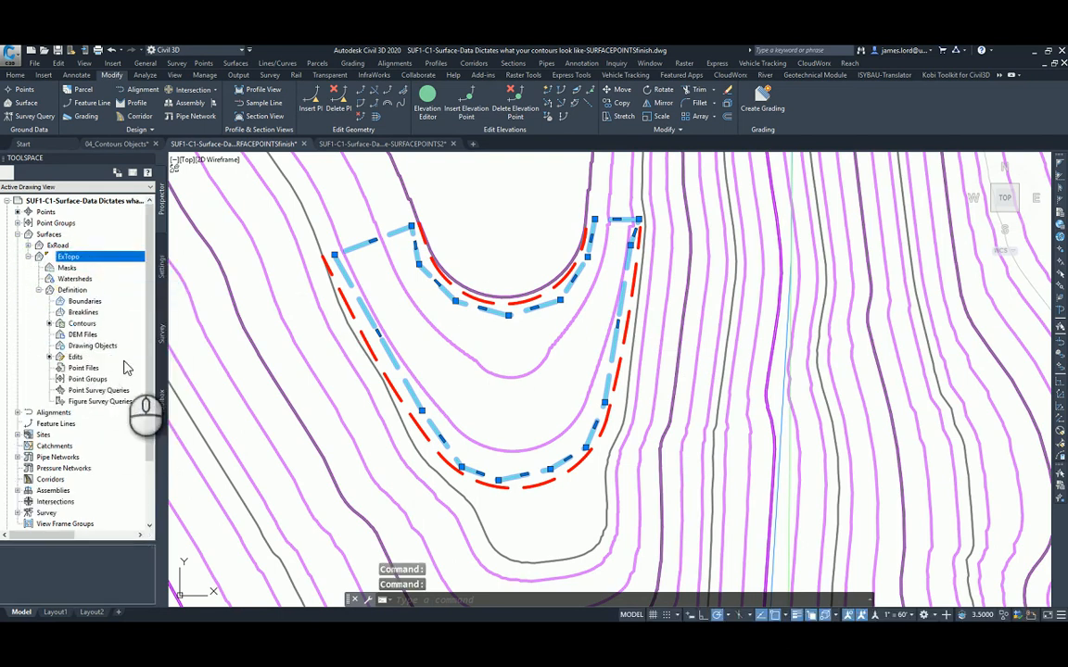
Start a Smooth Surface edit on ExTopo and pick the remaining cyan dashed polyline as the output region.
{"action": "right_click", "coordinate": [76, 358]}
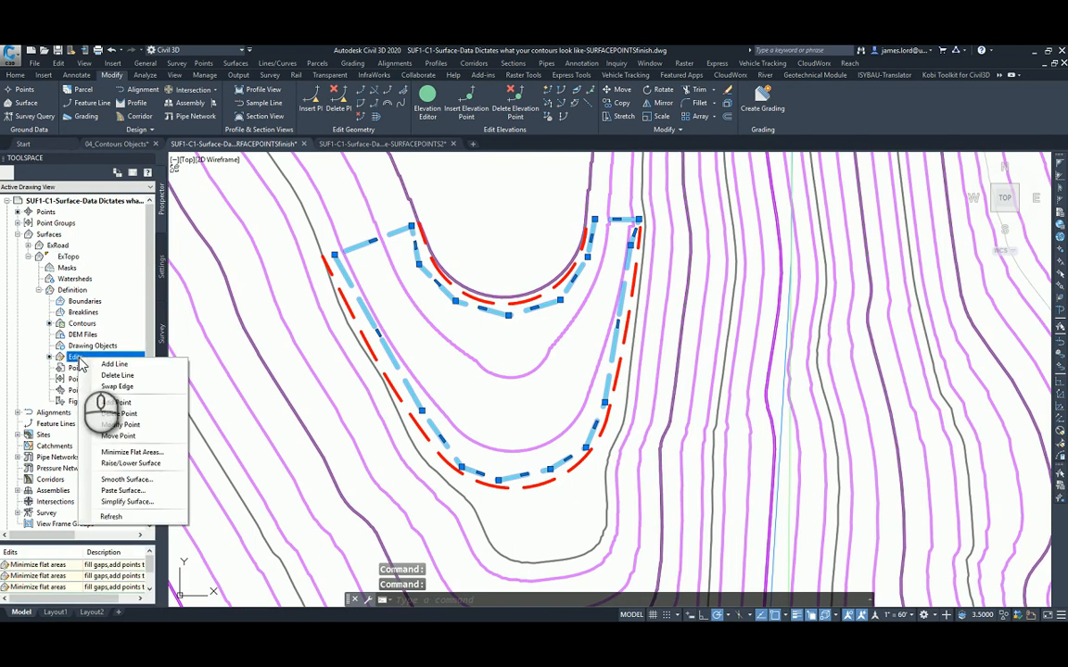
{"action": "left_click", "coordinate": [125, 479]}
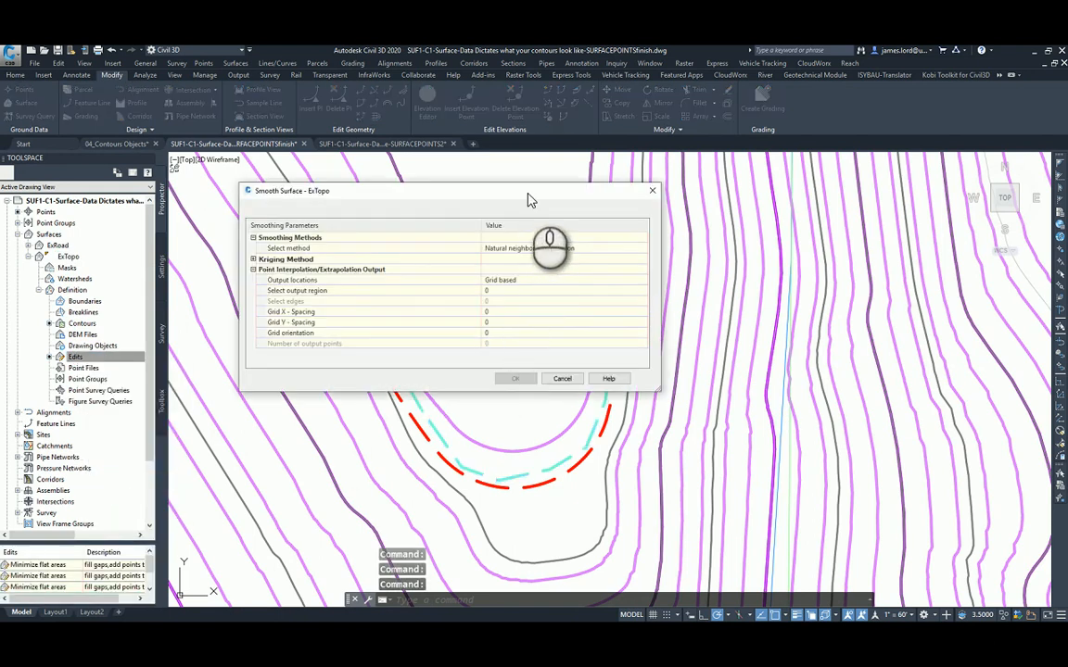
{"action": "left_click_drag", "start_coordinate": [525, 190], "coordinate": [590, 192]}
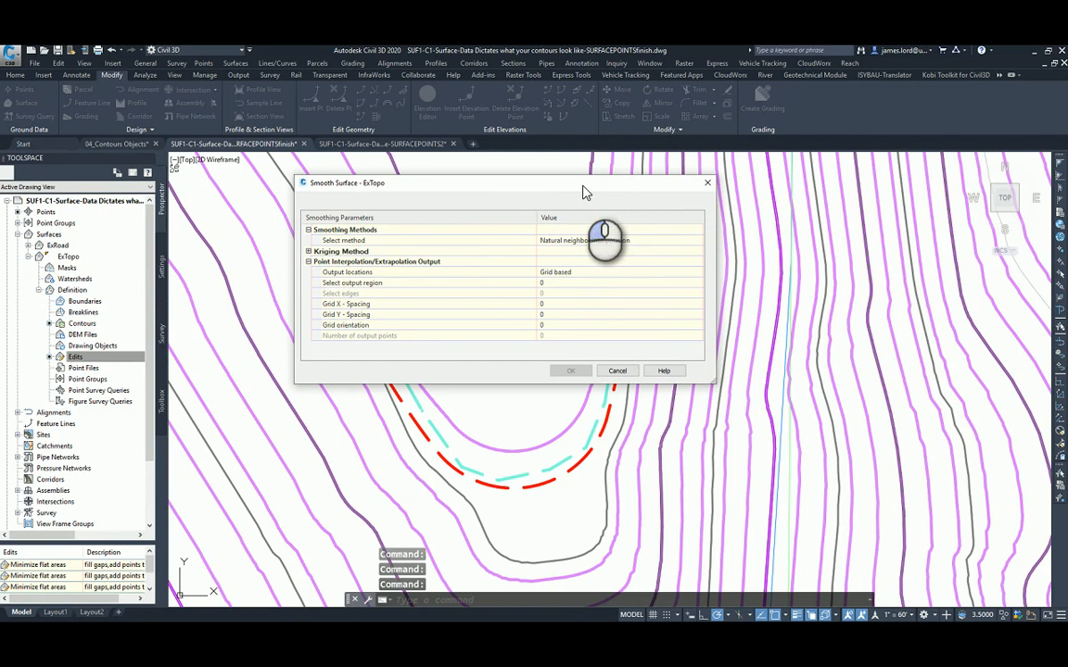
{"action": "left_click", "coordinate": [383, 286]}
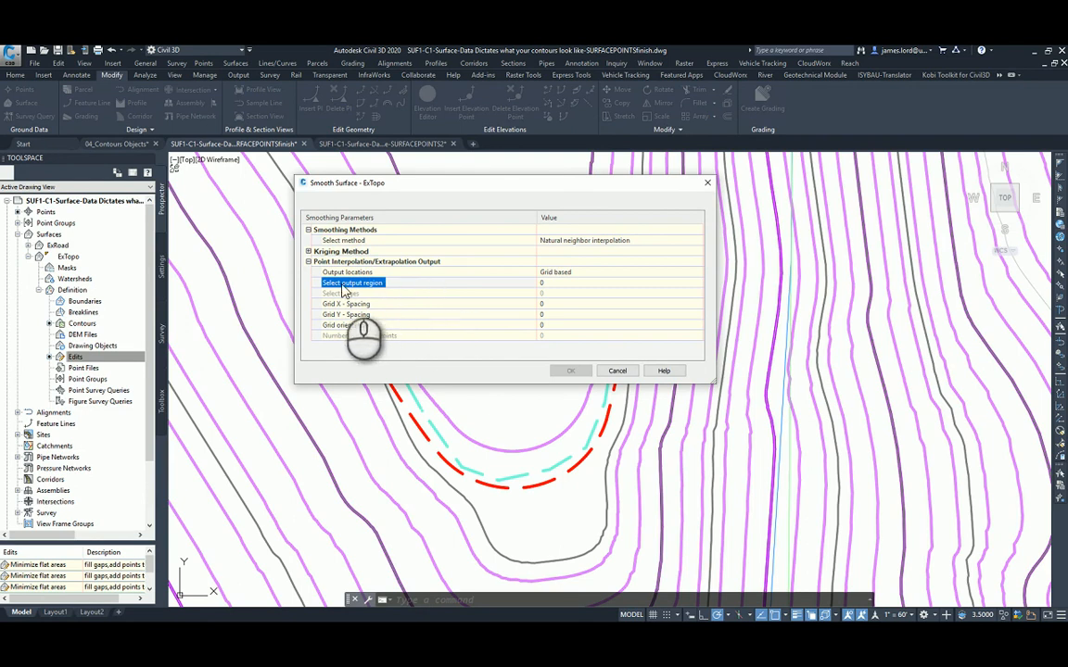
{"action": "left_click", "coordinate": [701, 293]}
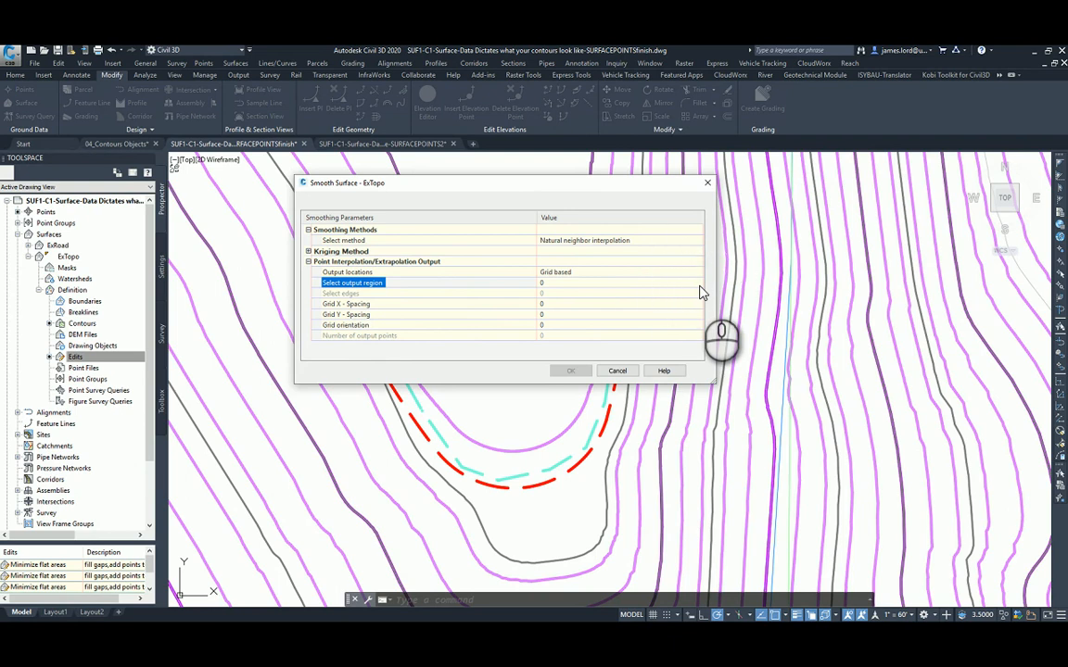
{"action": "left_click", "coordinate": [700, 287]}
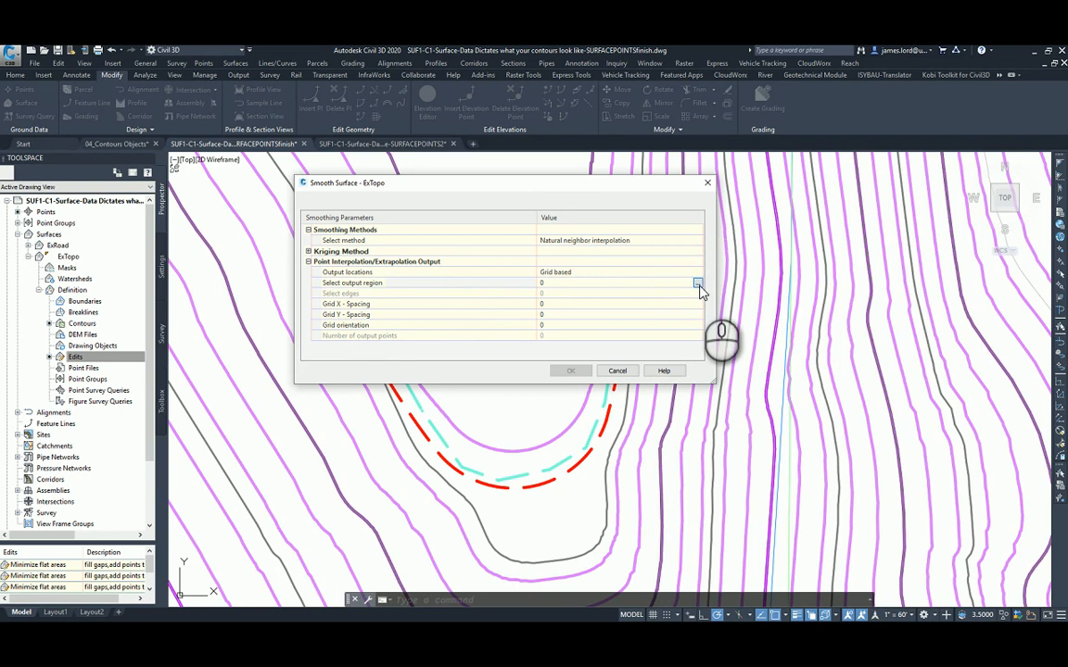
{"action": "left_click", "coordinate": [698, 284]}
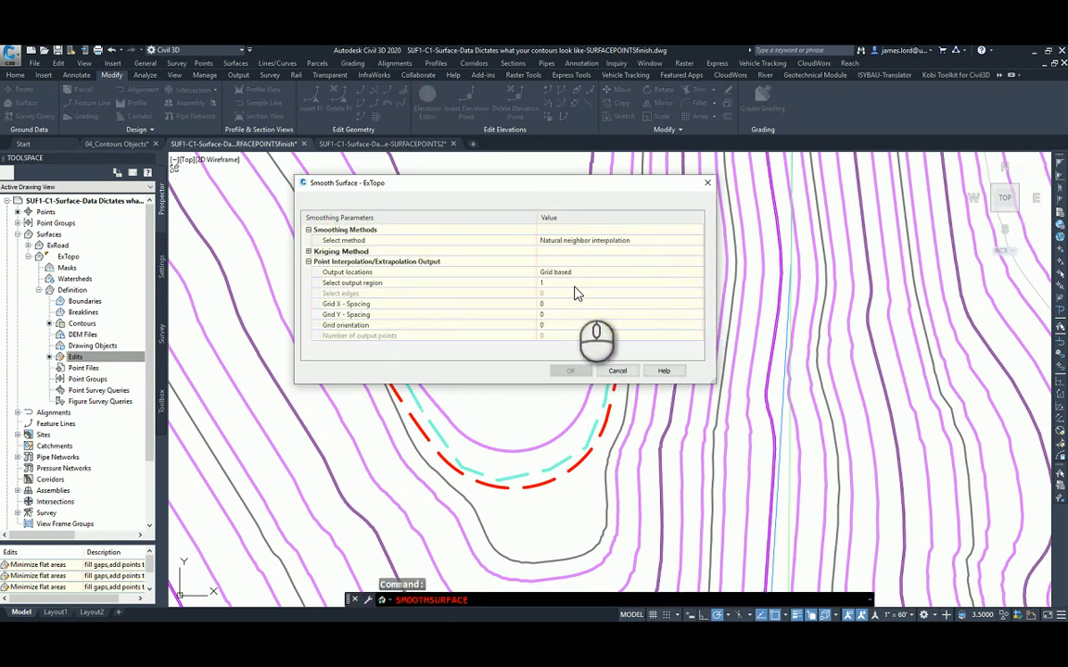
{"action": "left_click", "coordinate": [698, 287]}
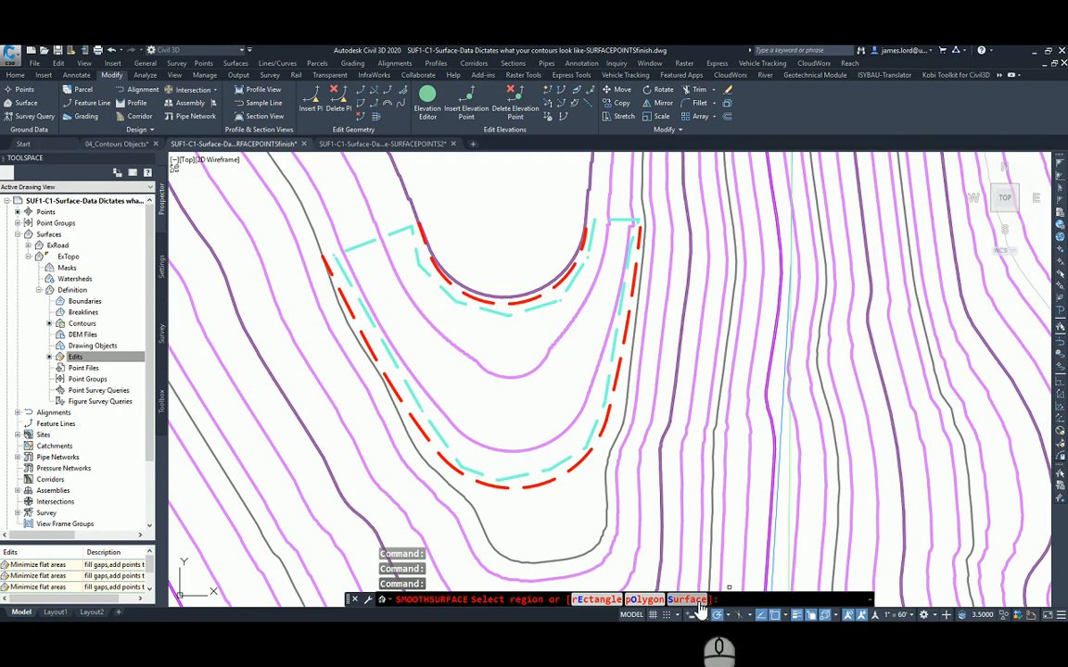
{"action": "left_click", "coordinate": [702, 605]}
{"action": "left_click", "coordinate": [700, 600]}
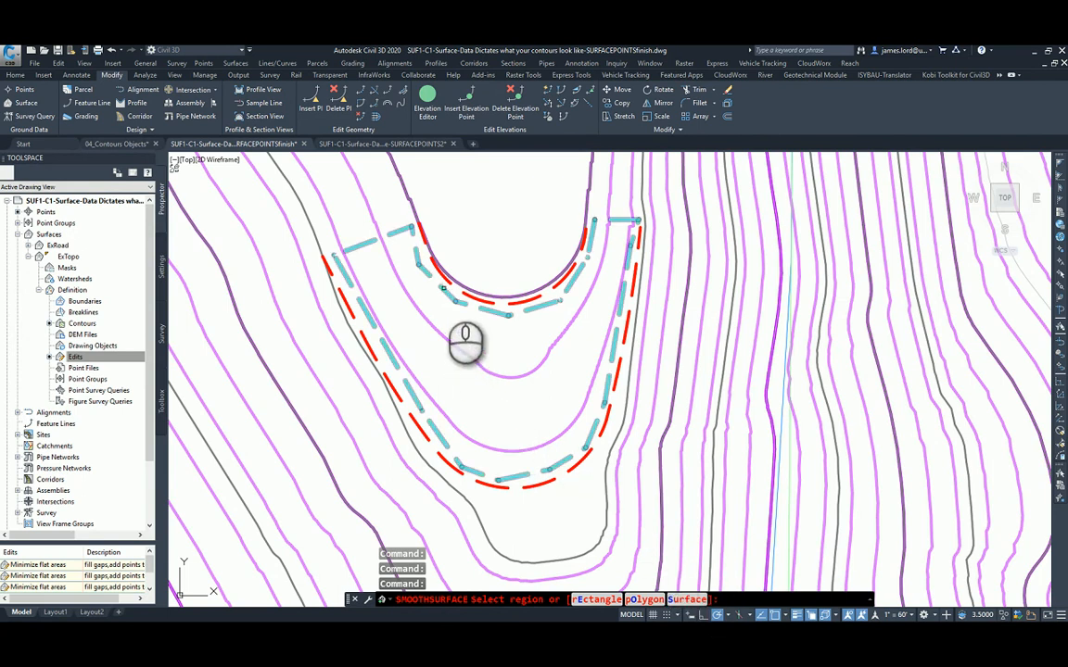
{"action": "left_click", "coordinate": [424, 270]}
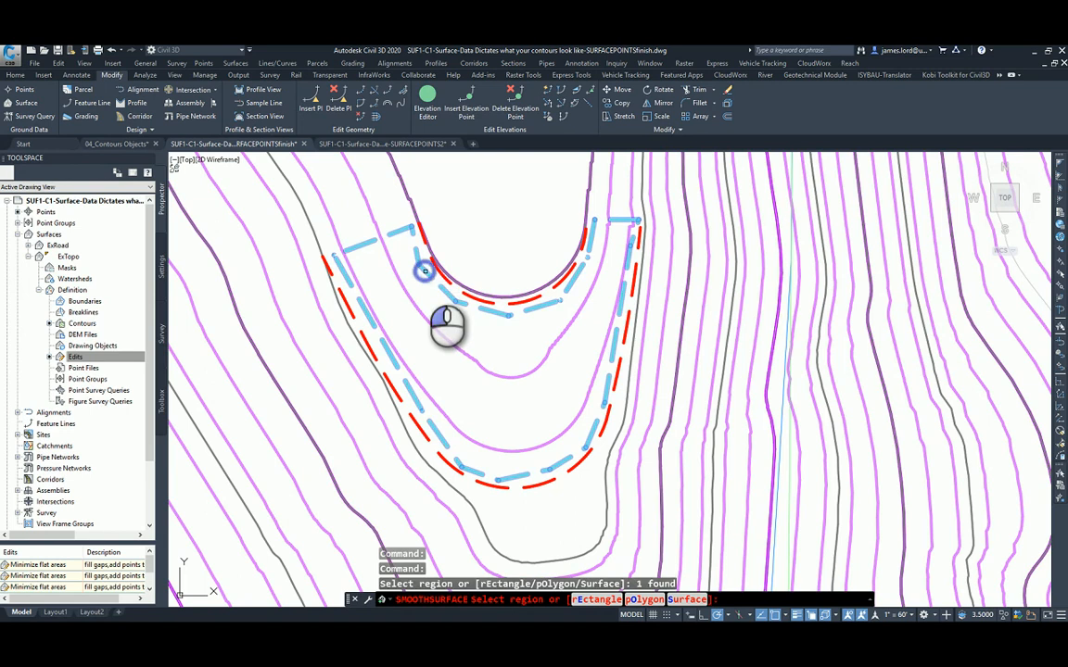
{"action": "key", "text": "Return"}
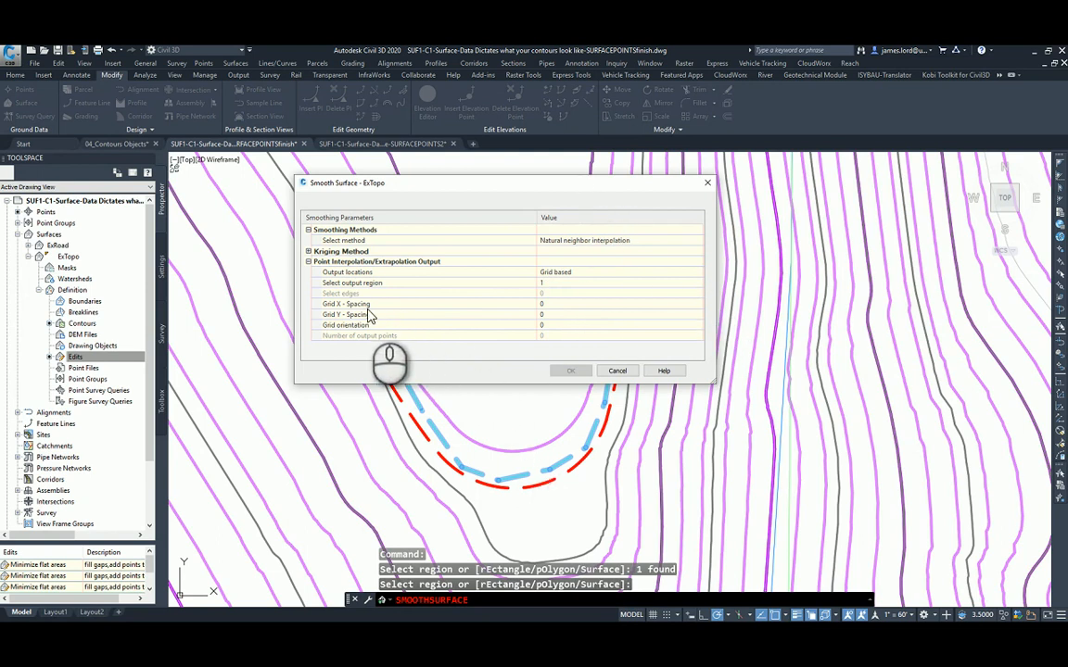
Set the Grid X and Grid Y spacing to 2 and apply the natural neighbor smoothing to ExTopo.
{"action": "left_click", "coordinate": [367, 306]}
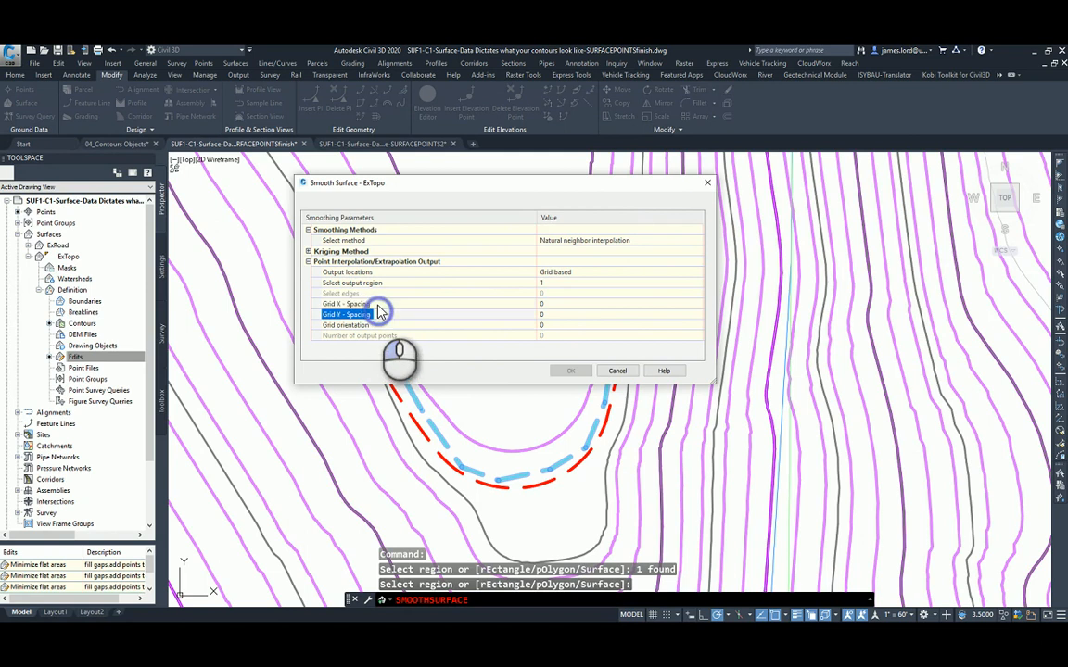
{"action": "left_click", "coordinate": [378, 306]}
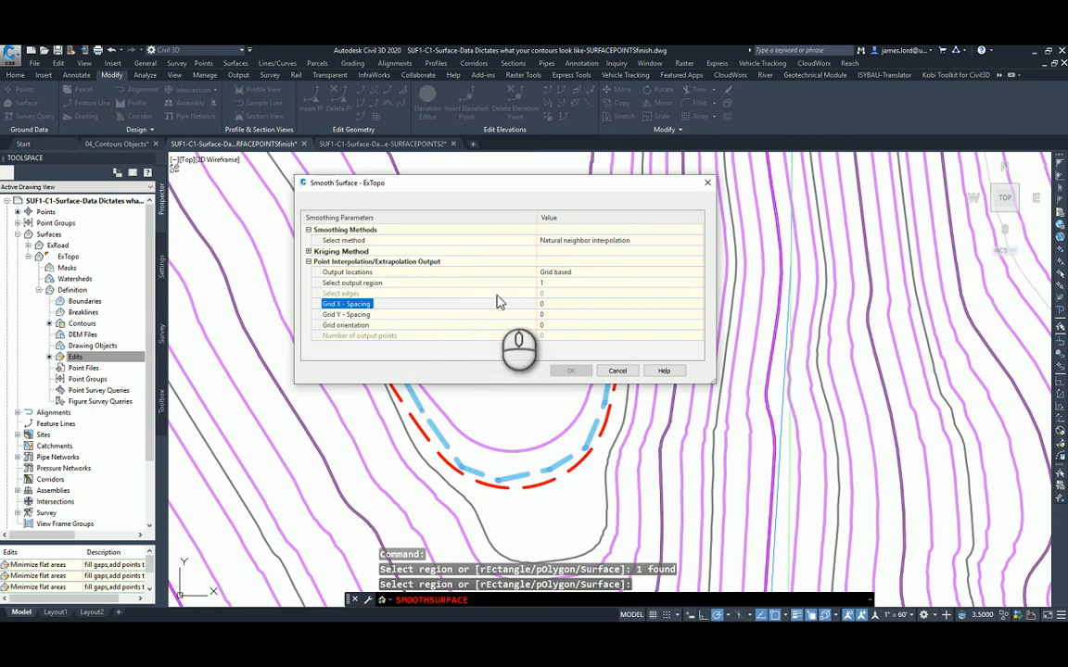
{"action": "left_click", "coordinate": [555, 305]}
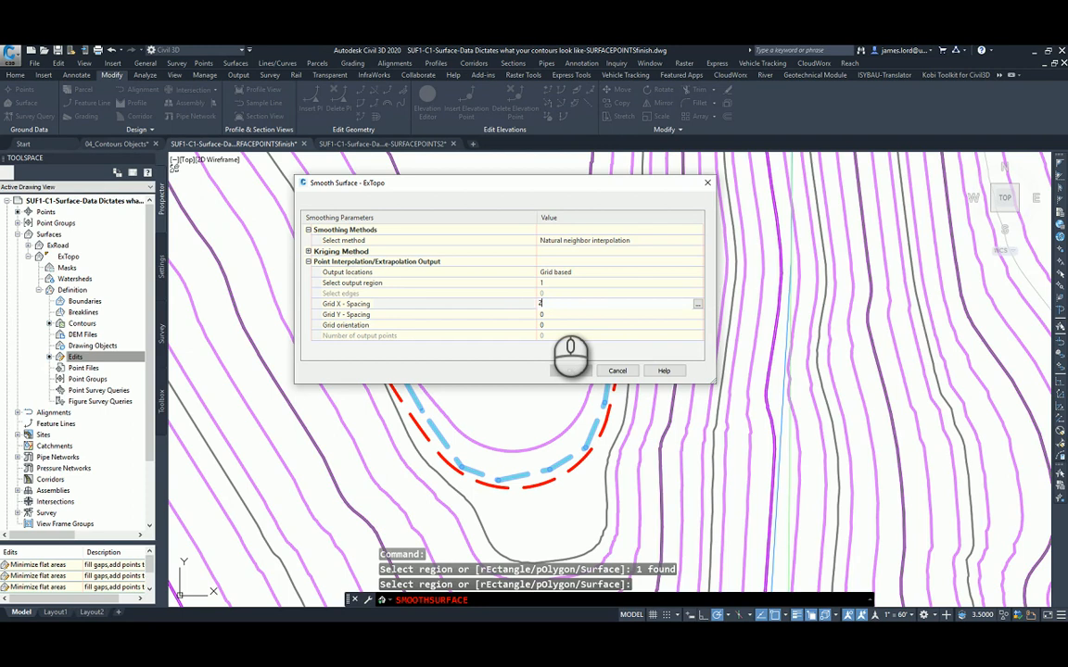
{"action": "left_click", "coordinate": [545, 314]}
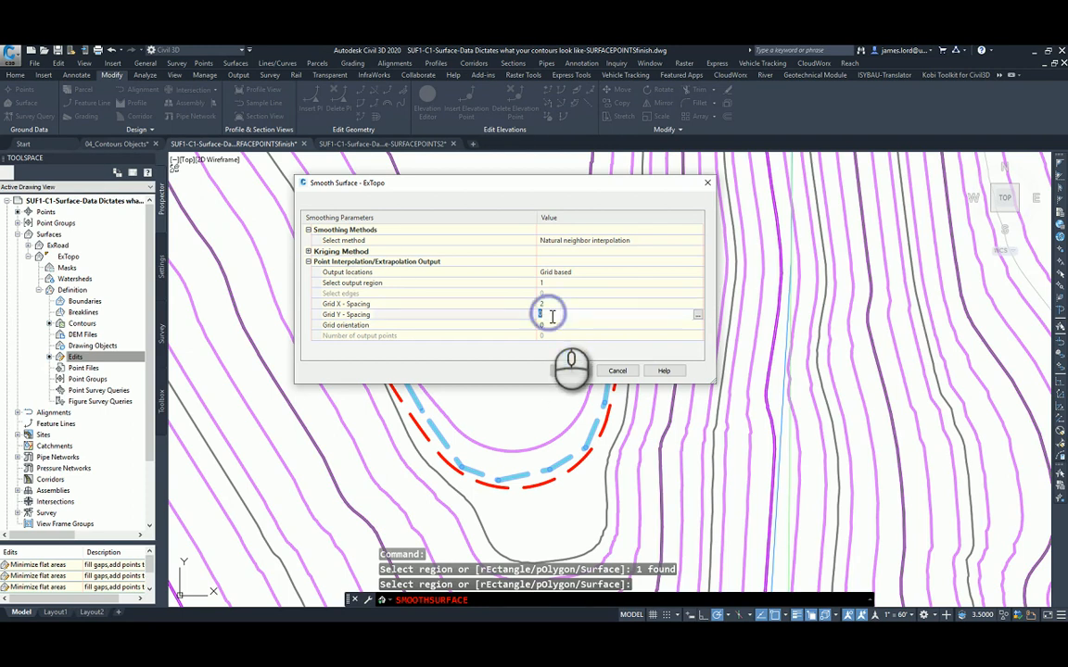
{"action": "left_click", "coordinate": [341, 307]}
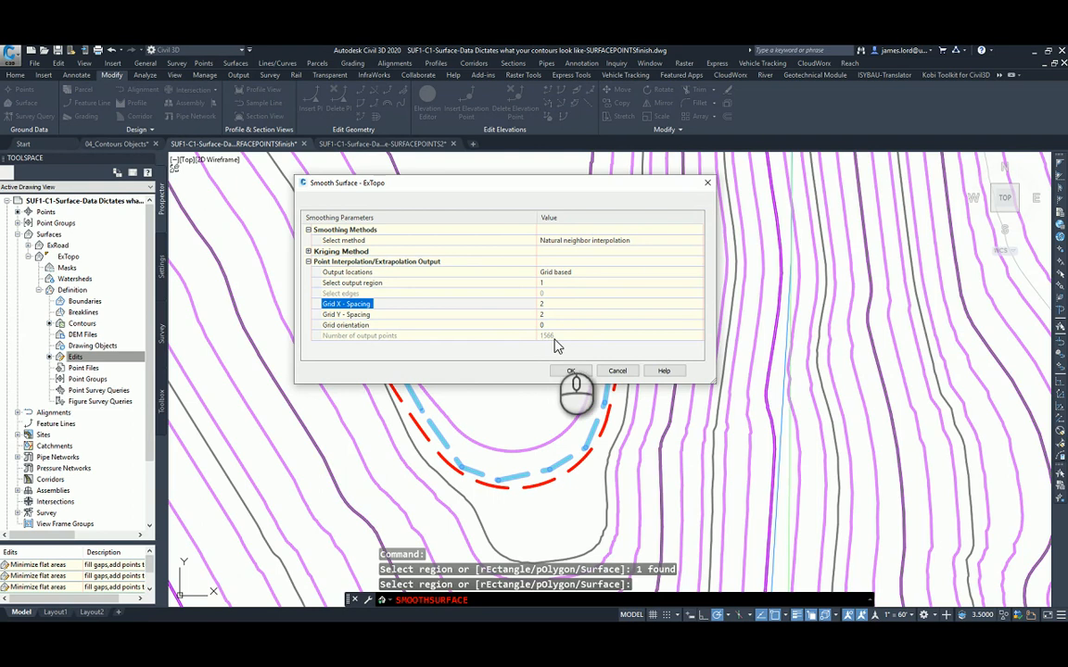
{"action": "left_click", "coordinate": [571, 371]}
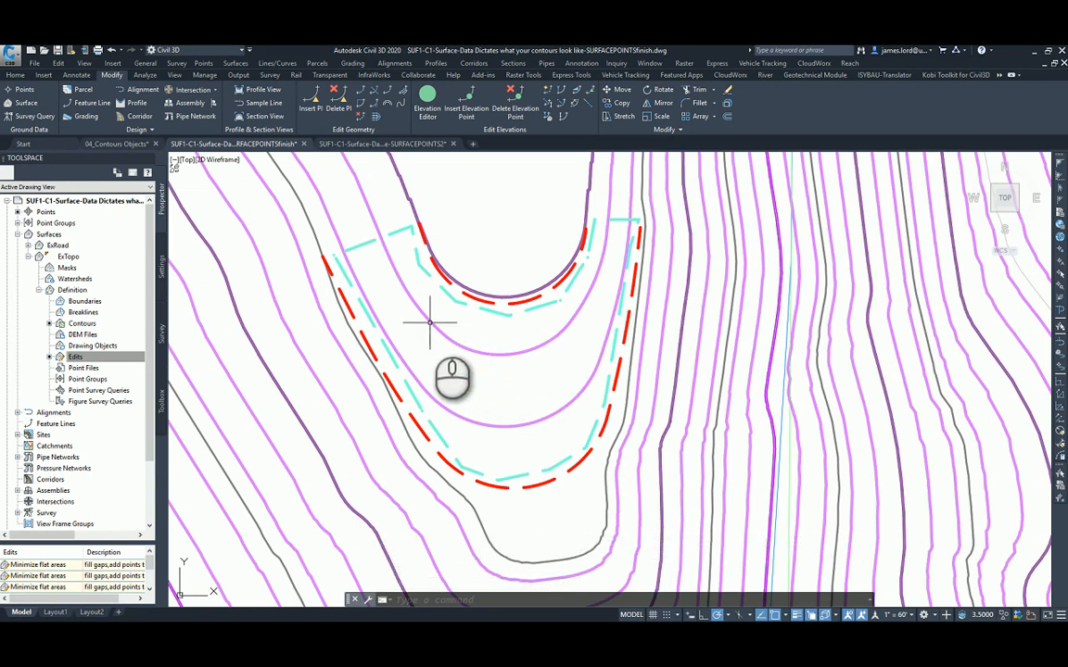
Make the triangles visible in plan view in ExTopo's surface style and examine the smoothed grid inside the cyan region.
{"action": "left_click", "coordinate": [477, 245]}
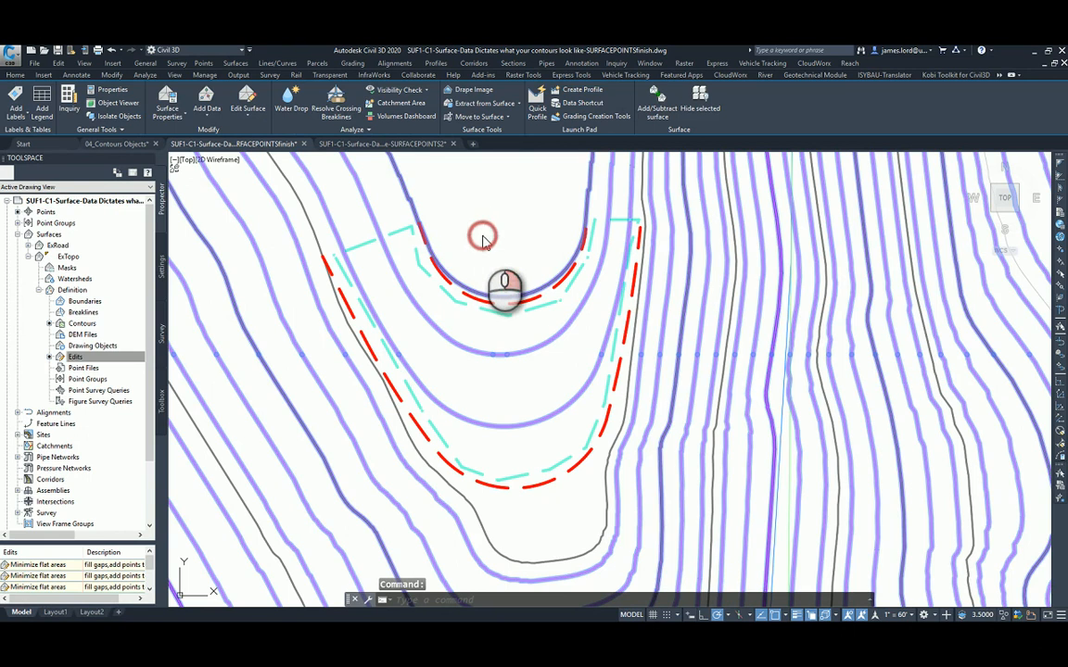
{"action": "right_click", "coordinate": [482, 237]}
{"action": "left_click", "coordinate": [546, 375]}
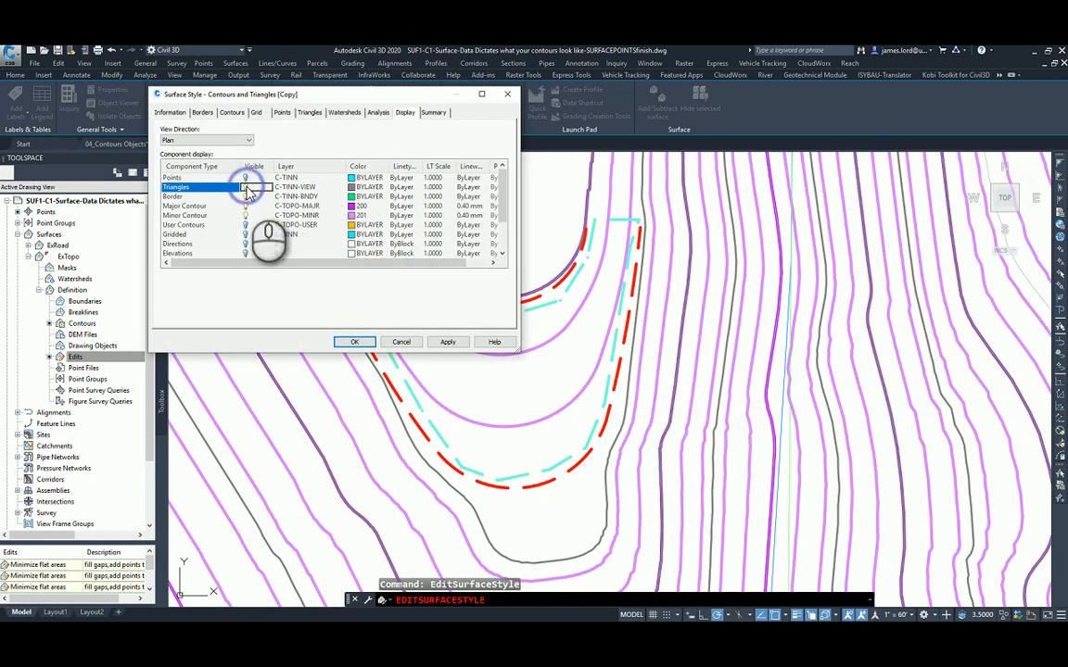
{"action": "left_click", "coordinate": [356, 343]}
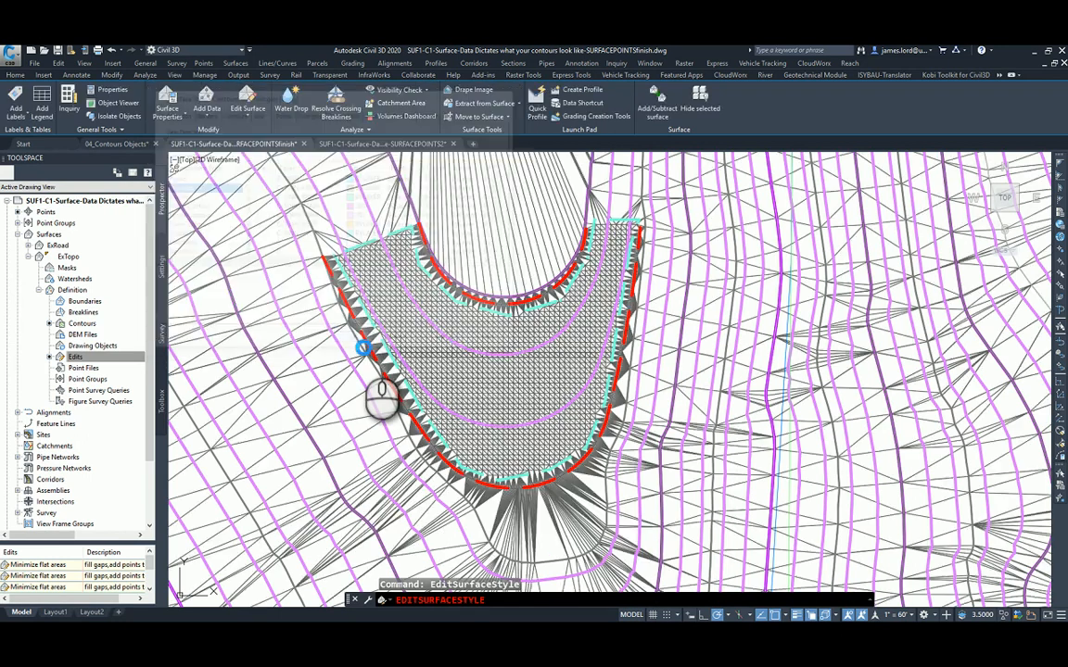
{"action": "key", "text": "Escape"}
{"action": "scroll", "coordinate": [477, 330], "scroll_direction": "up", "scroll_amount": 8}
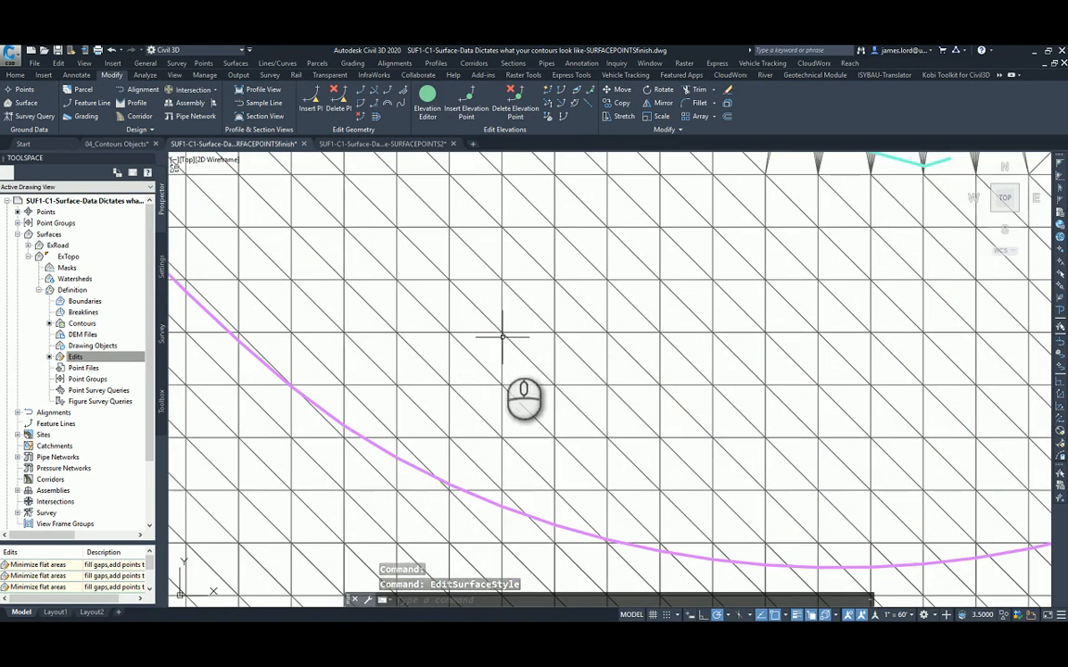
{"action": "scroll", "coordinate": [452, 385], "scroll_direction": "down", "scroll_amount": 3}
{"action": "scroll", "coordinate": [452, 385], "scroll_direction": "down", "scroll_amount": 4}
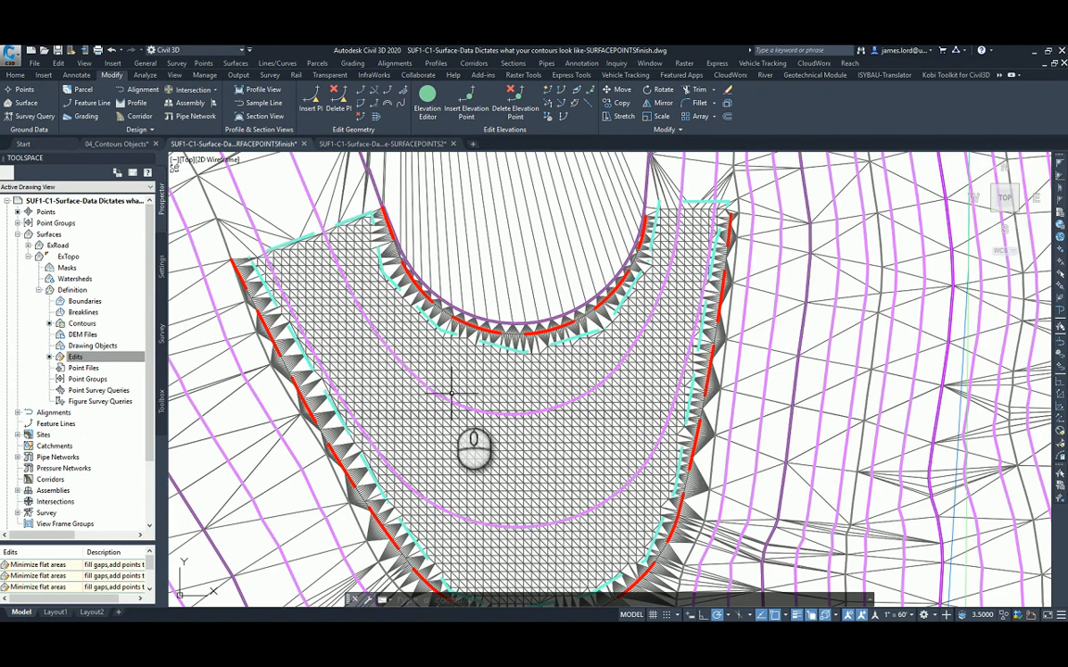
{"action": "middle_click_drag", "start_coordinate": [452, 394], "coordinate": [477, 350]}
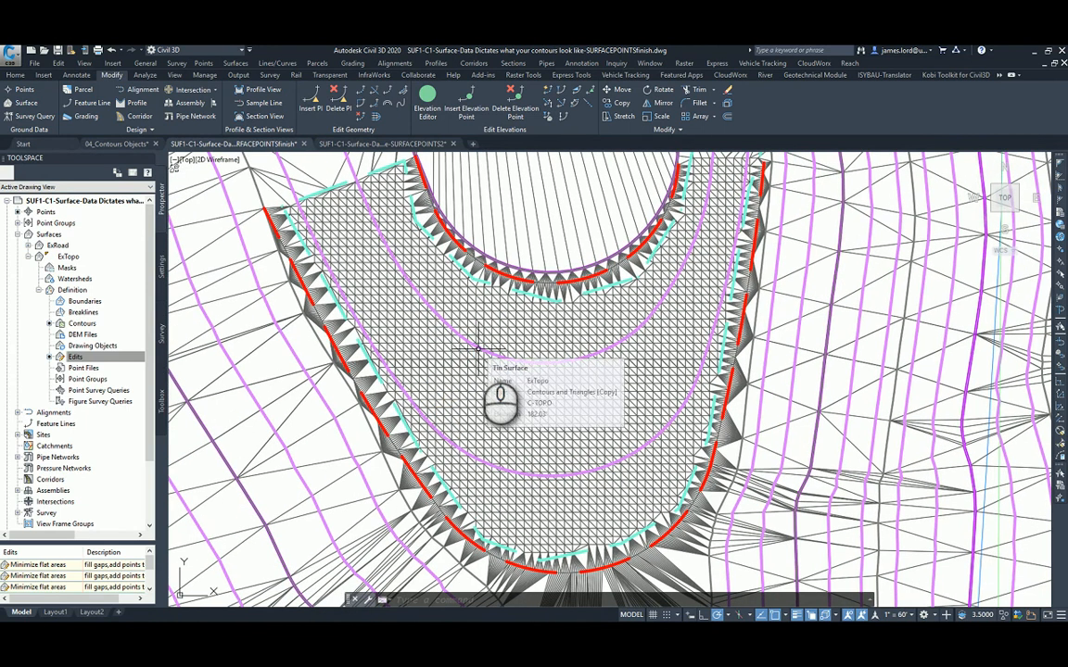
{"action": "key", "text": "alt+Tab"}
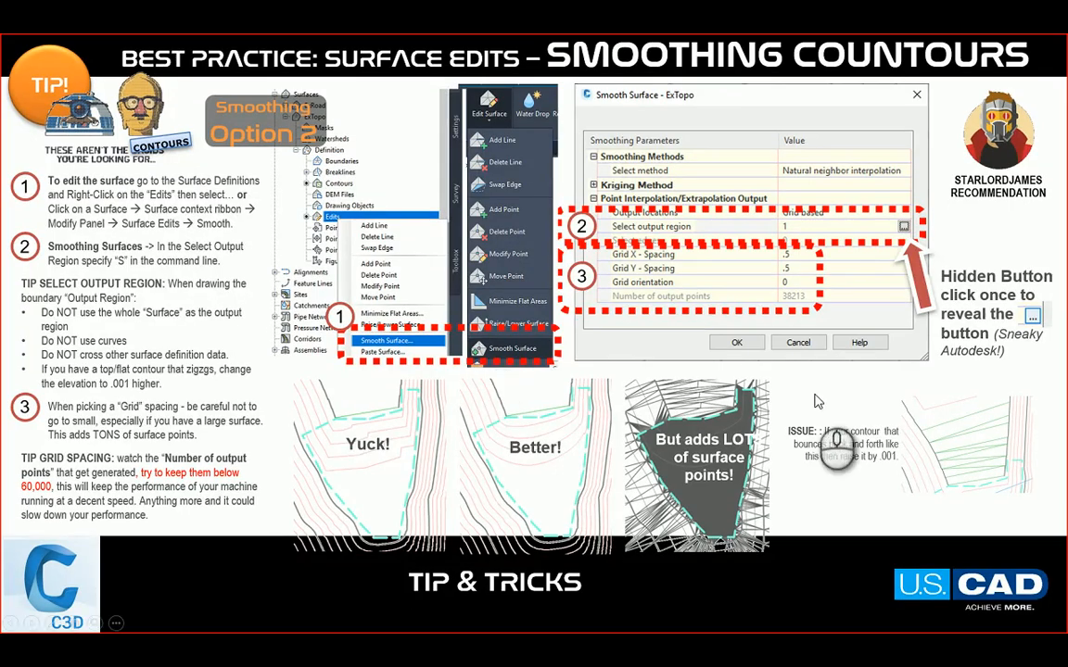
{"action": "left_click", "coordinate": [521, 412]}
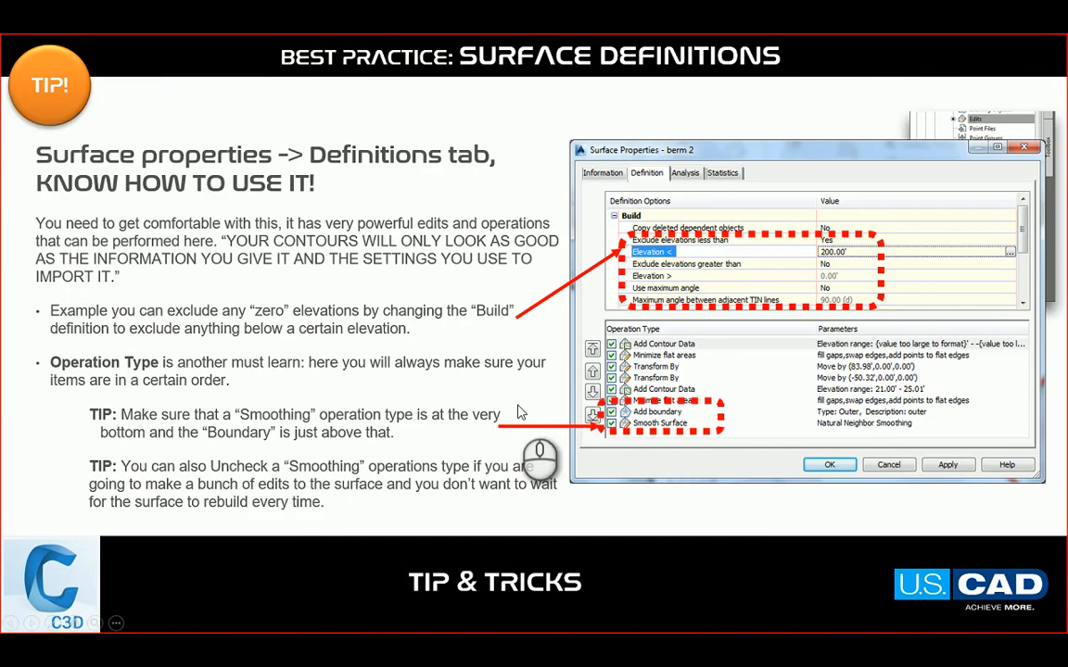